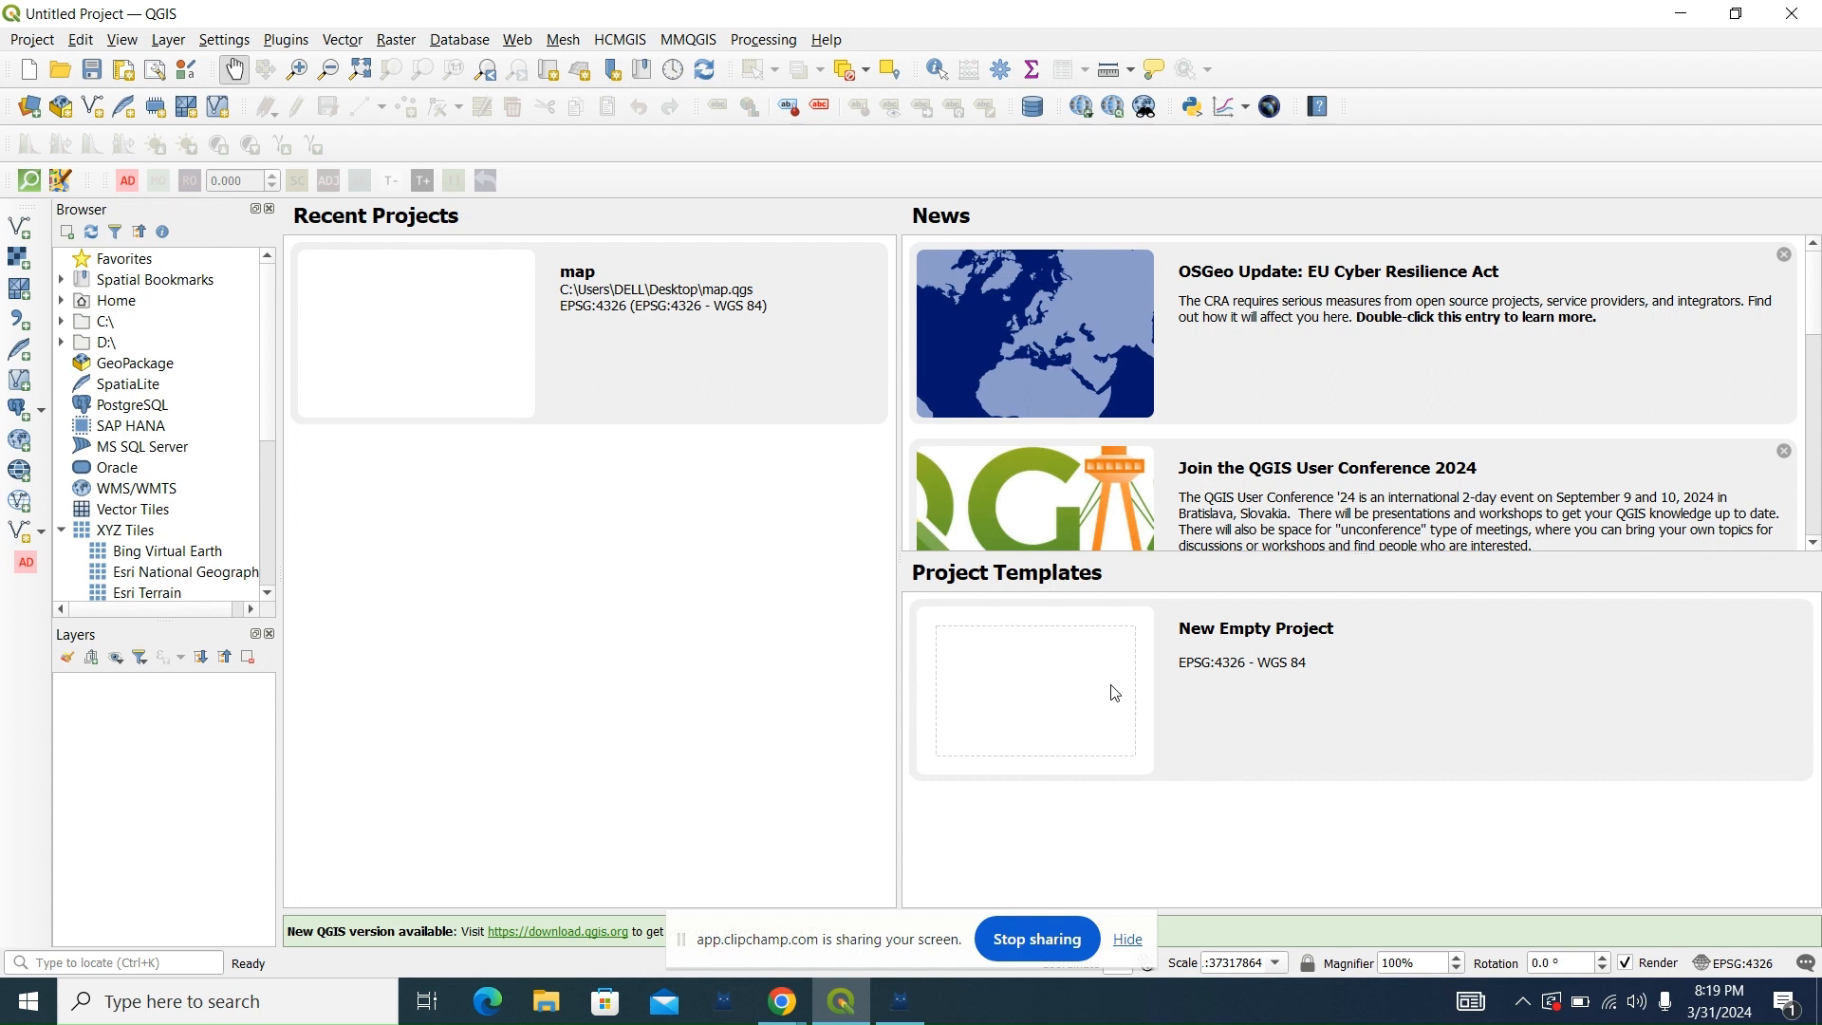
Step: Create a new empty project with EPSG:4326 - WGS 84 and open the plugin manager
{"action": "double_click", "coordinate": [1061, 685]}
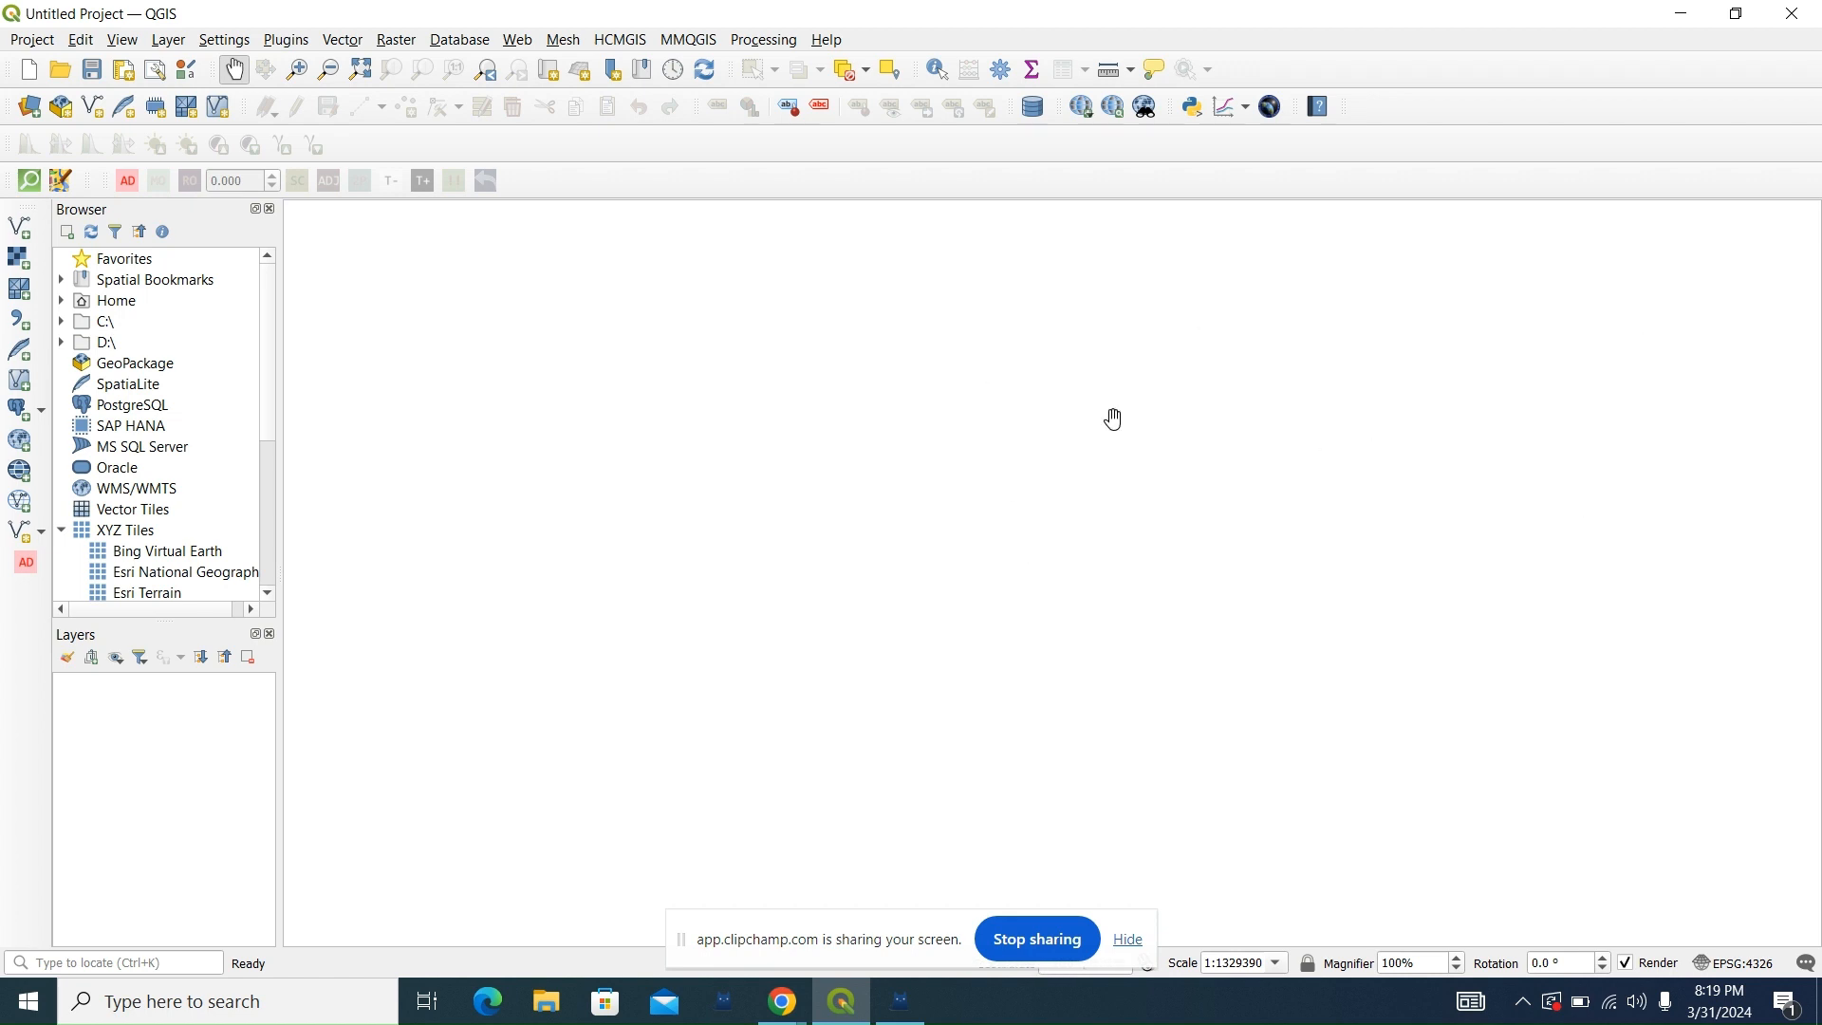
{"action": "left_click", "coordinate": [289, 41]}
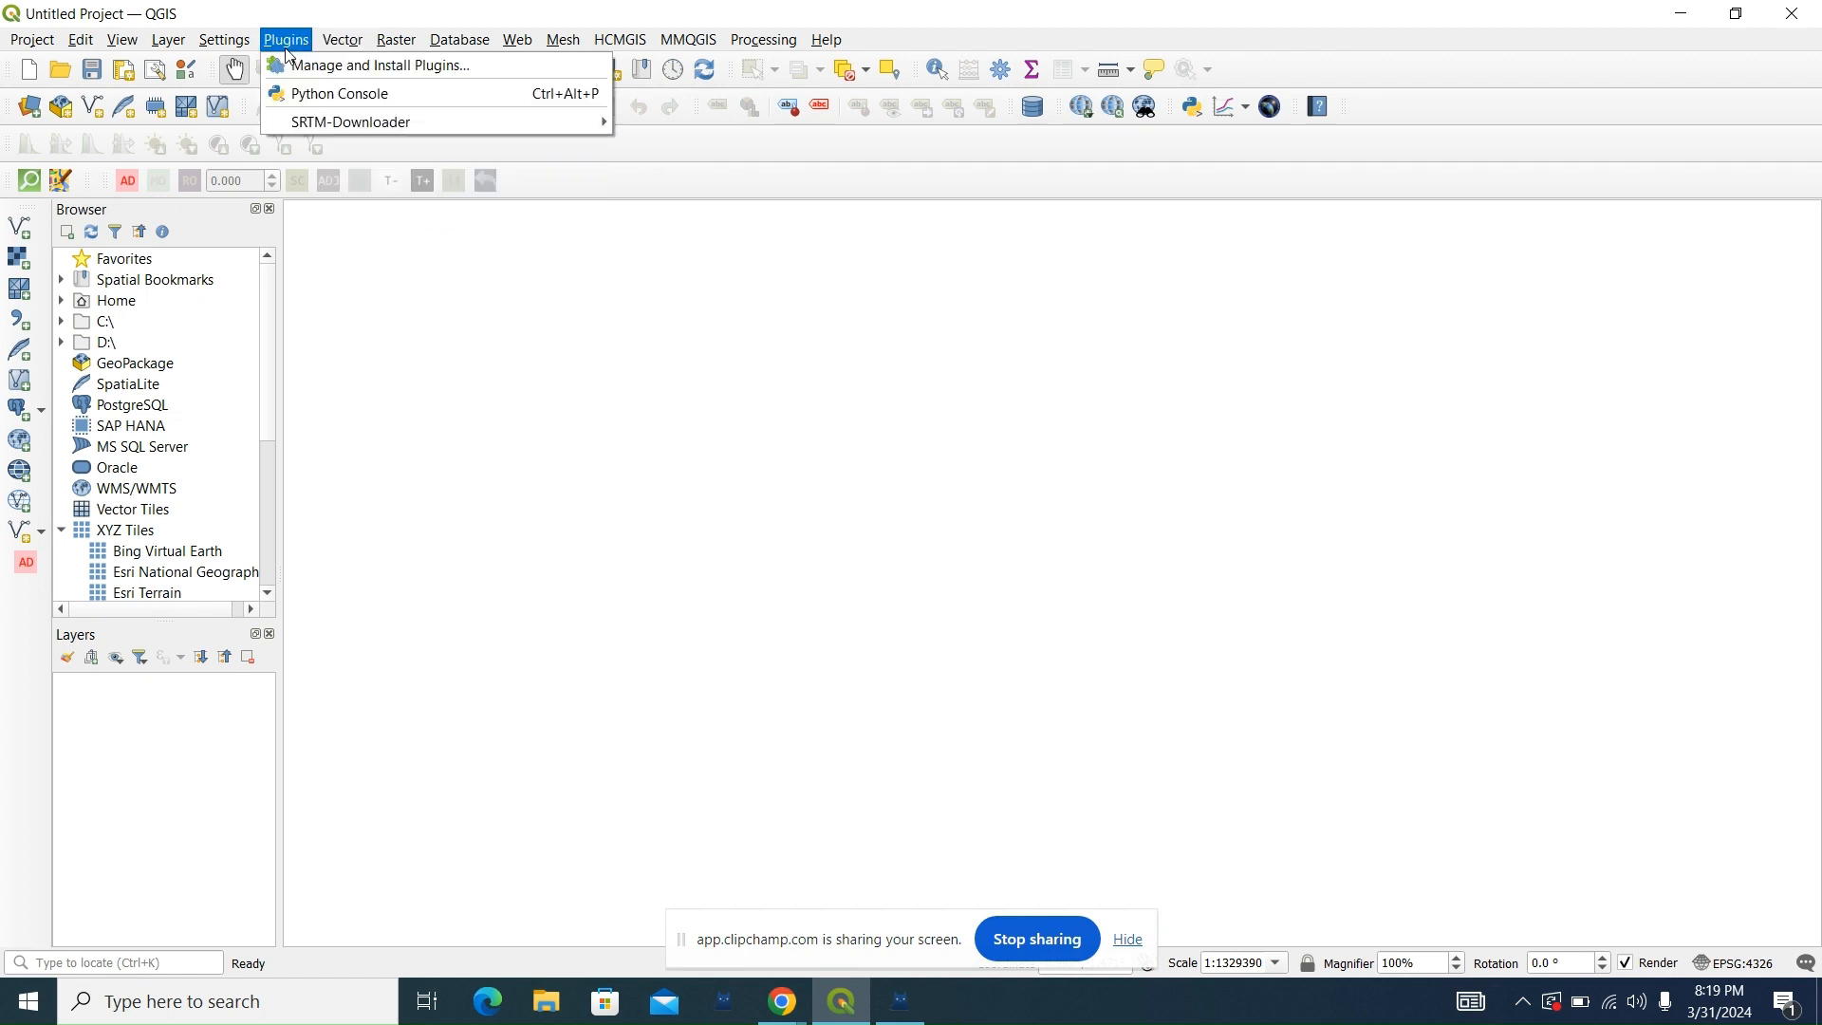
{"action": "mouse_move", "coordinate": [334, 43]}
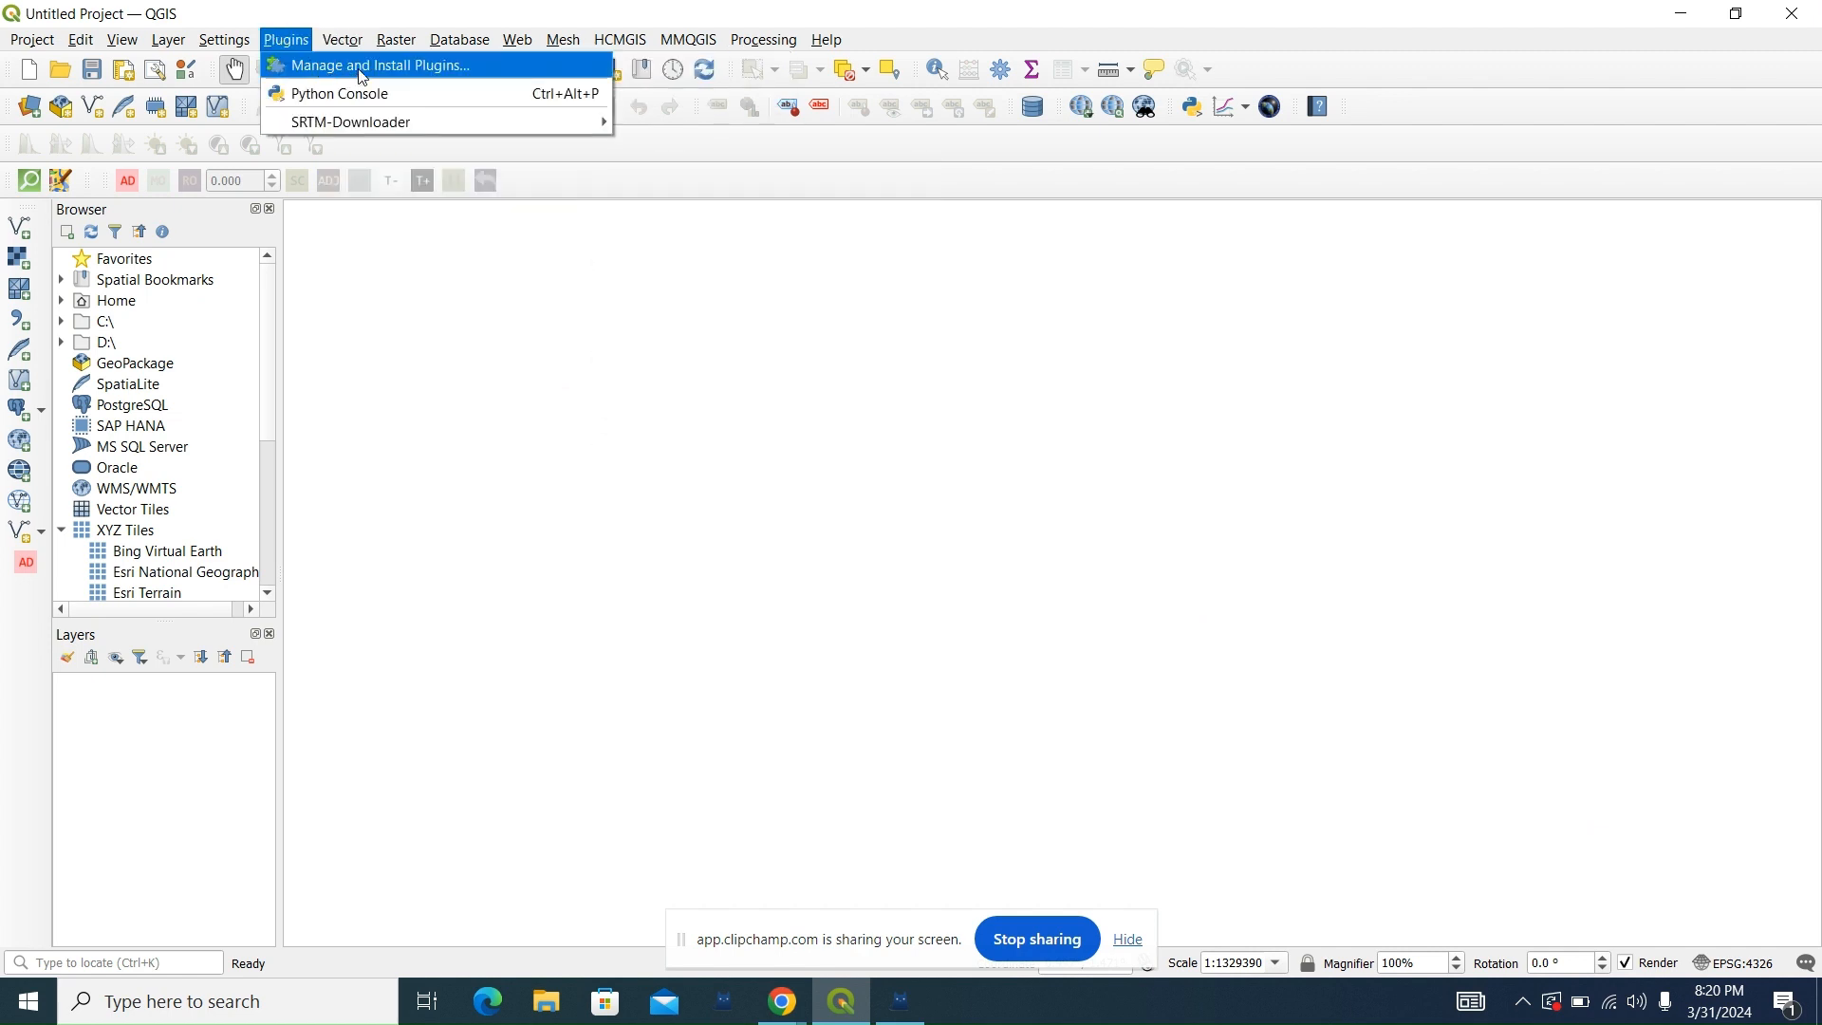
{"action": "left_click", "coordinate": [448, 74]}
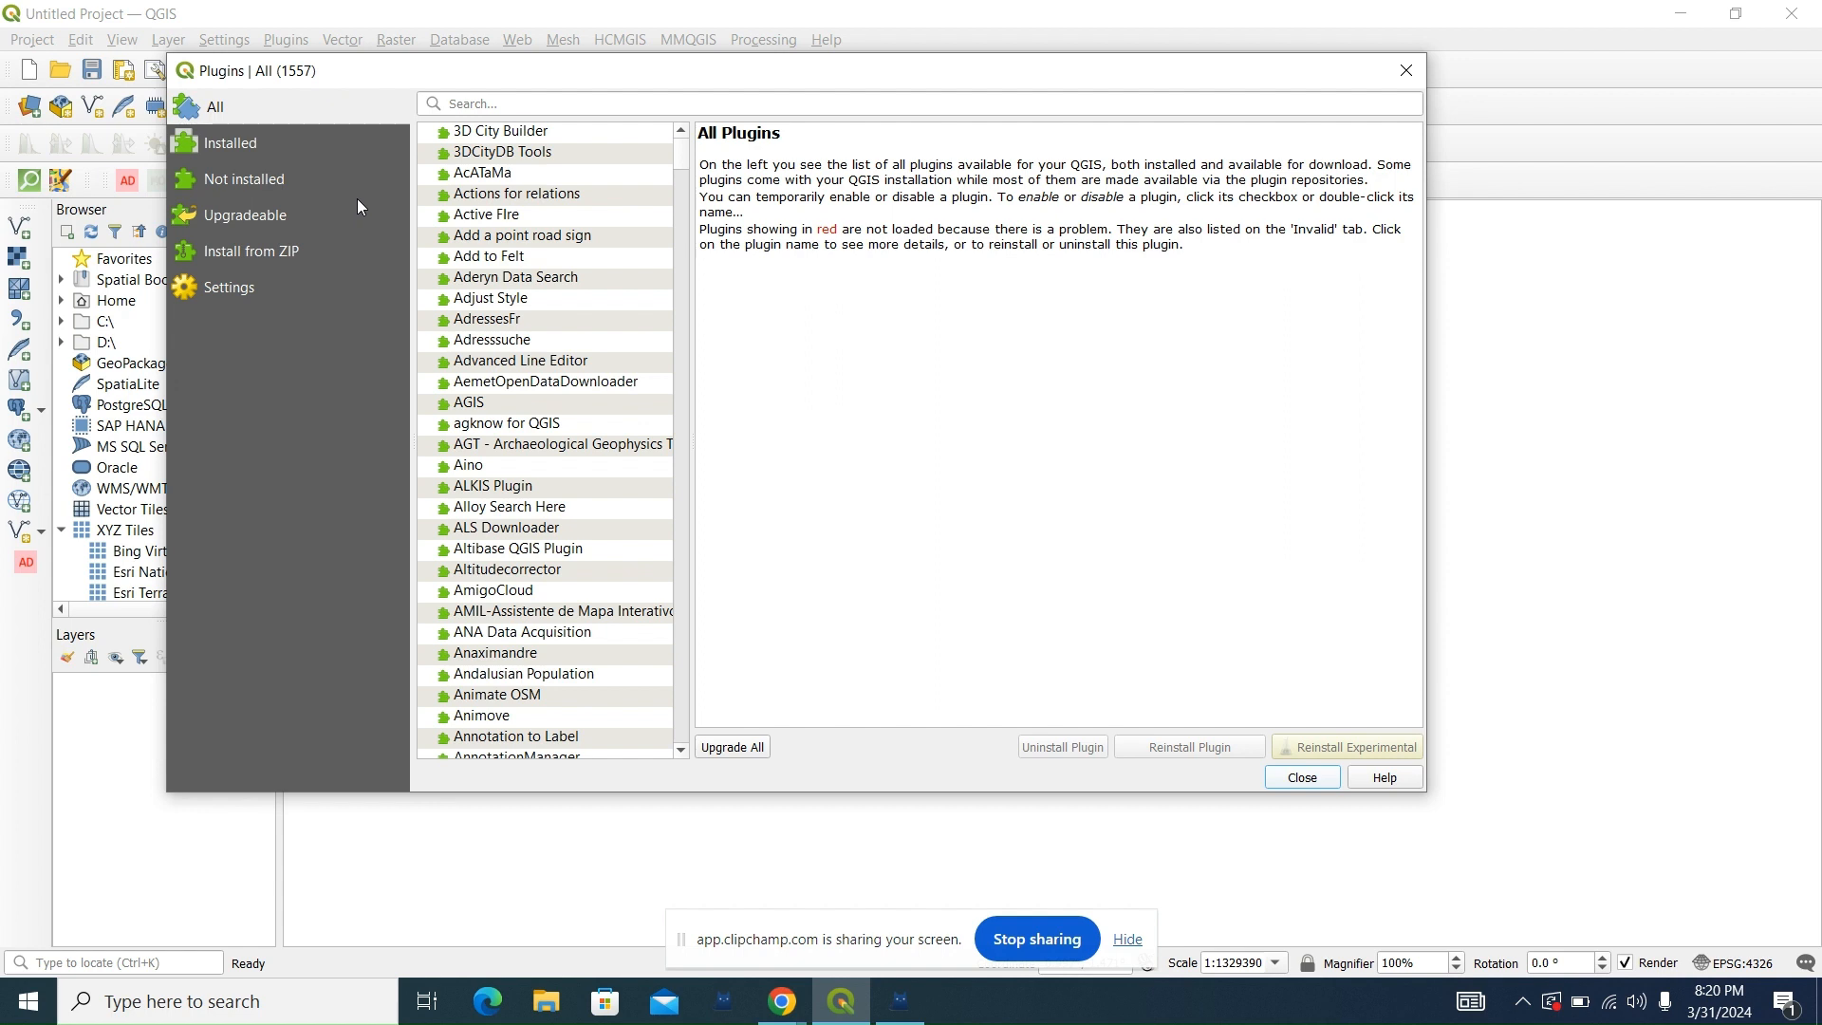
Step: Review the lists of installed, not installed and upgradeable plugins in the plugin manager
{"action": "left_click", "coordinate": [249, 150]}
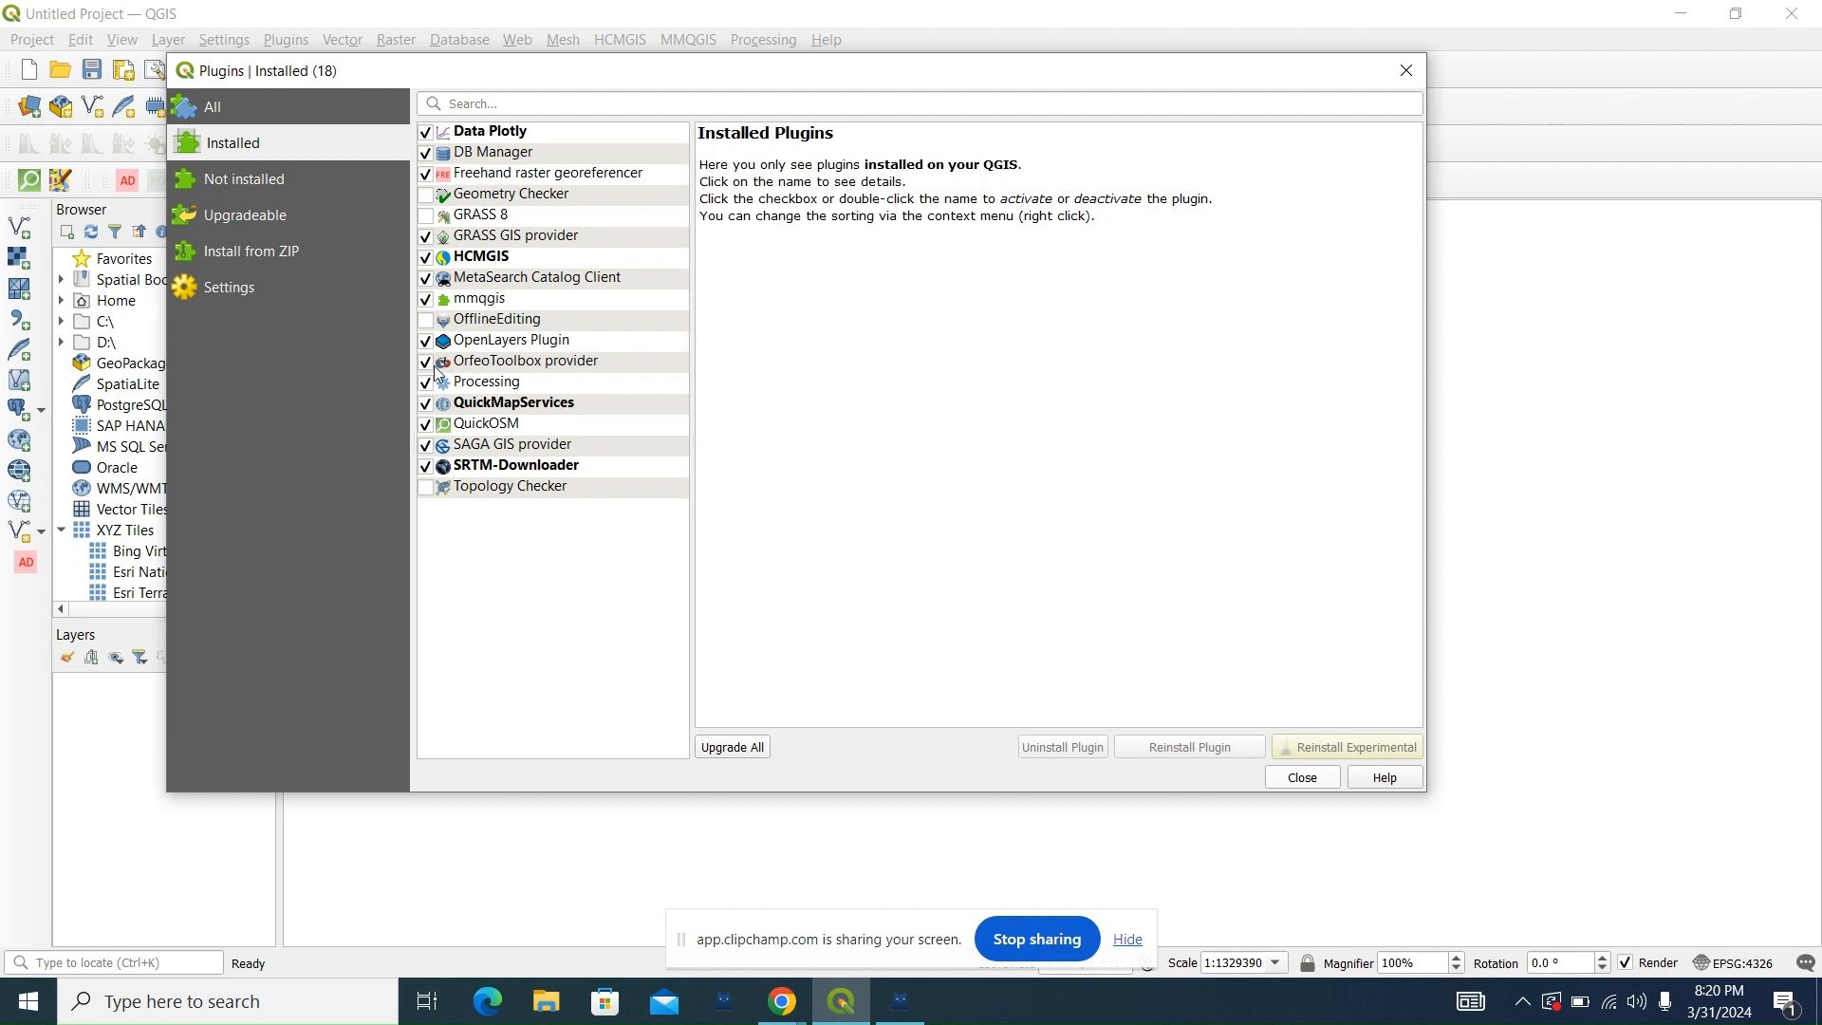
{"action": "left_click", "coordinate": [275, 186]}
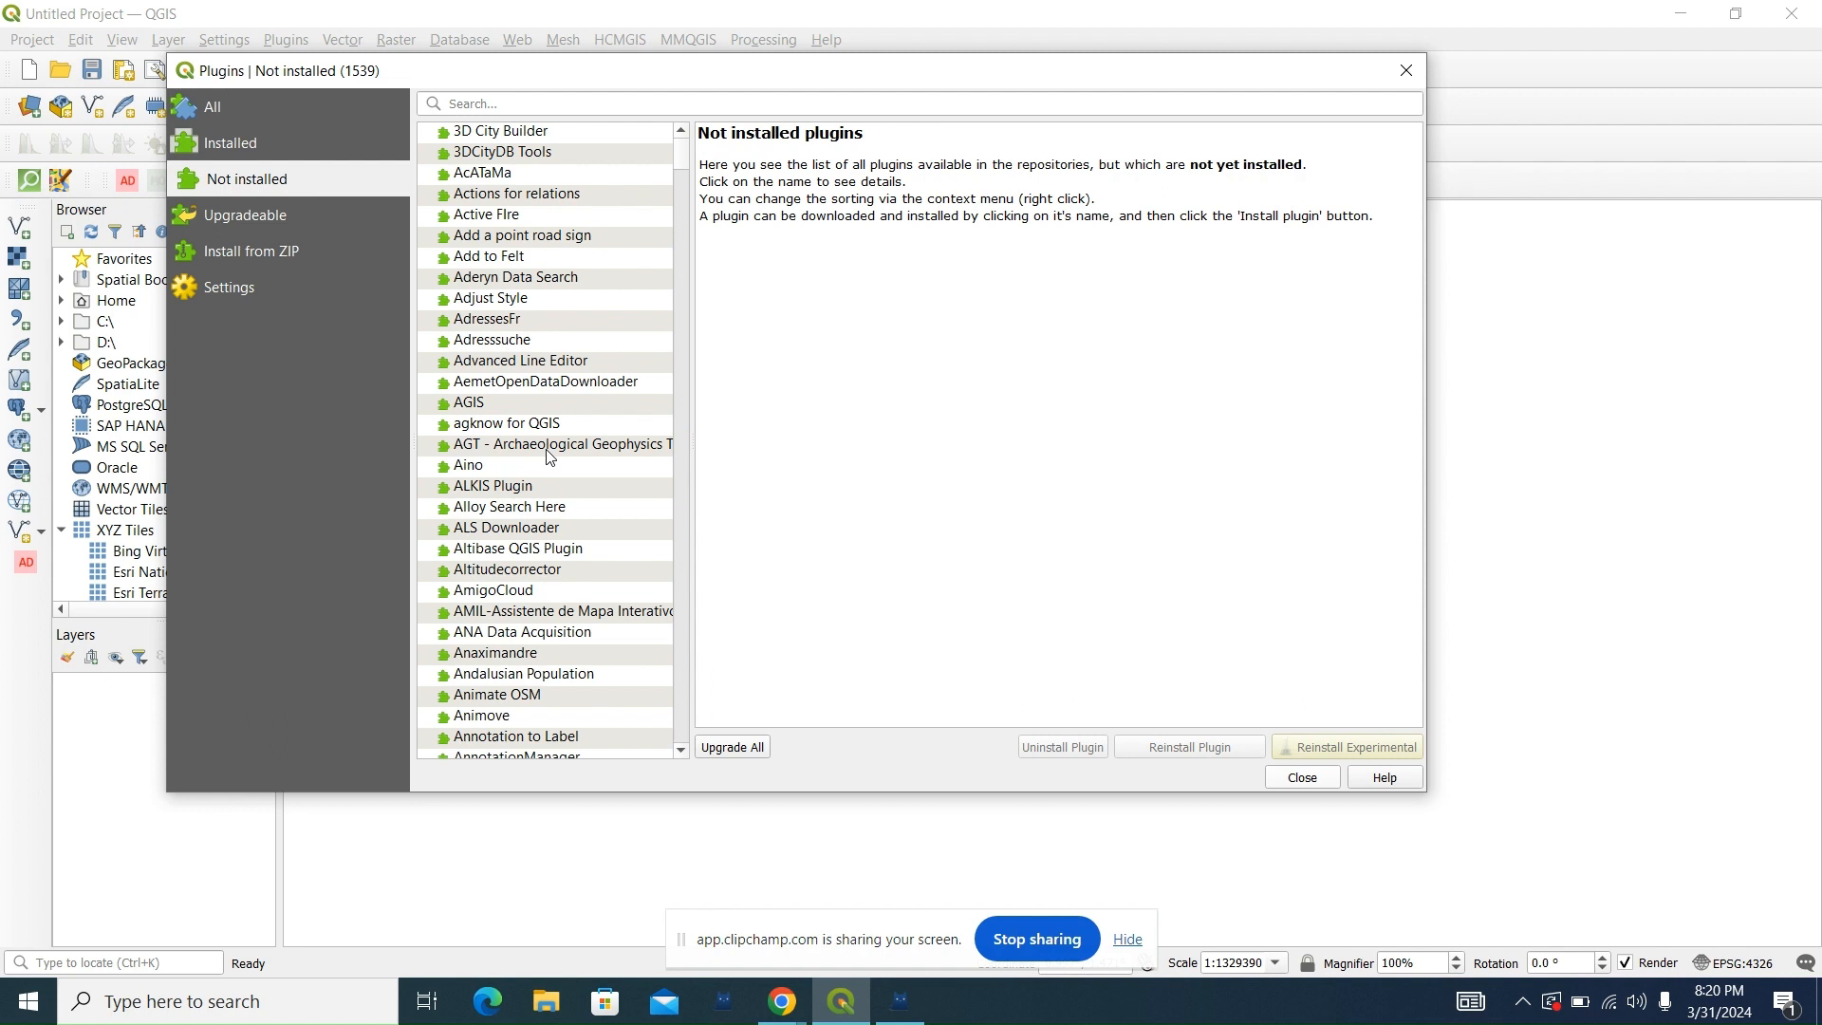
{"action": "scroll", "coordinate": [550, 460], "scroll_direction": "down", "scroll_amount": 13}
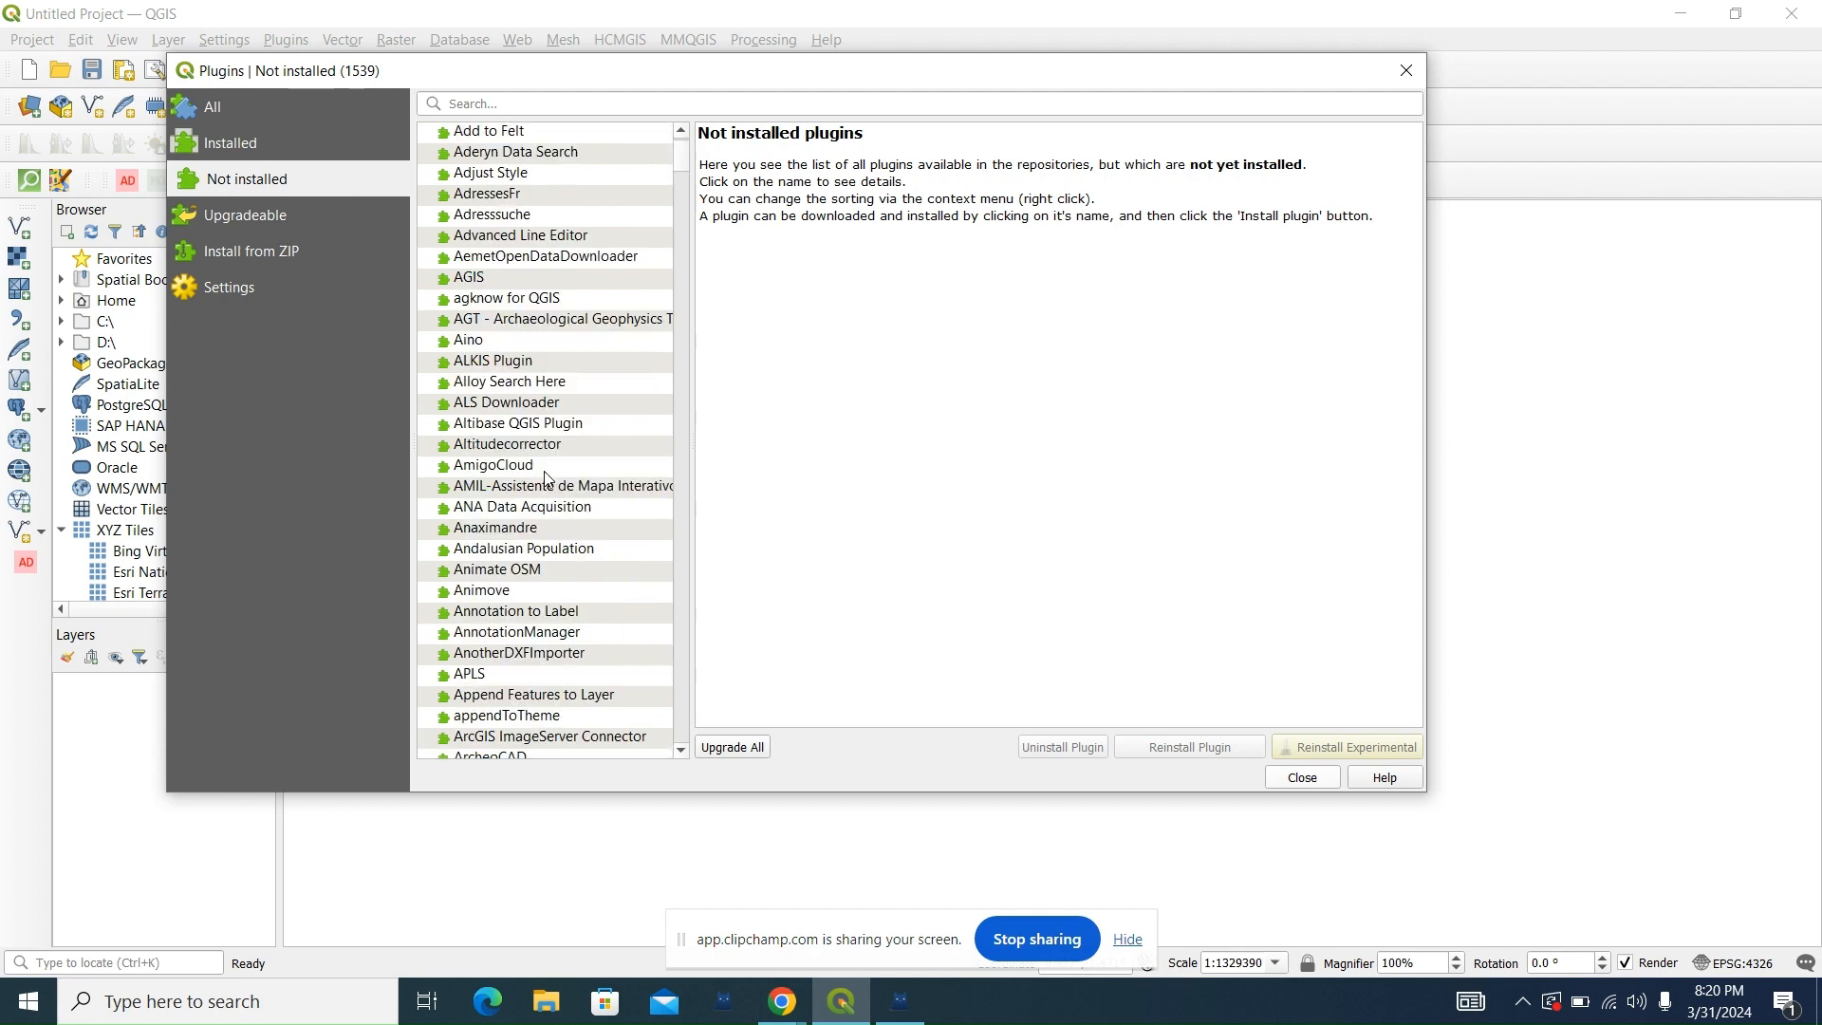
{"action": "scroll", "coordinate": [549, 477], "scroll_direction": "down", "scroll_amount": 20}
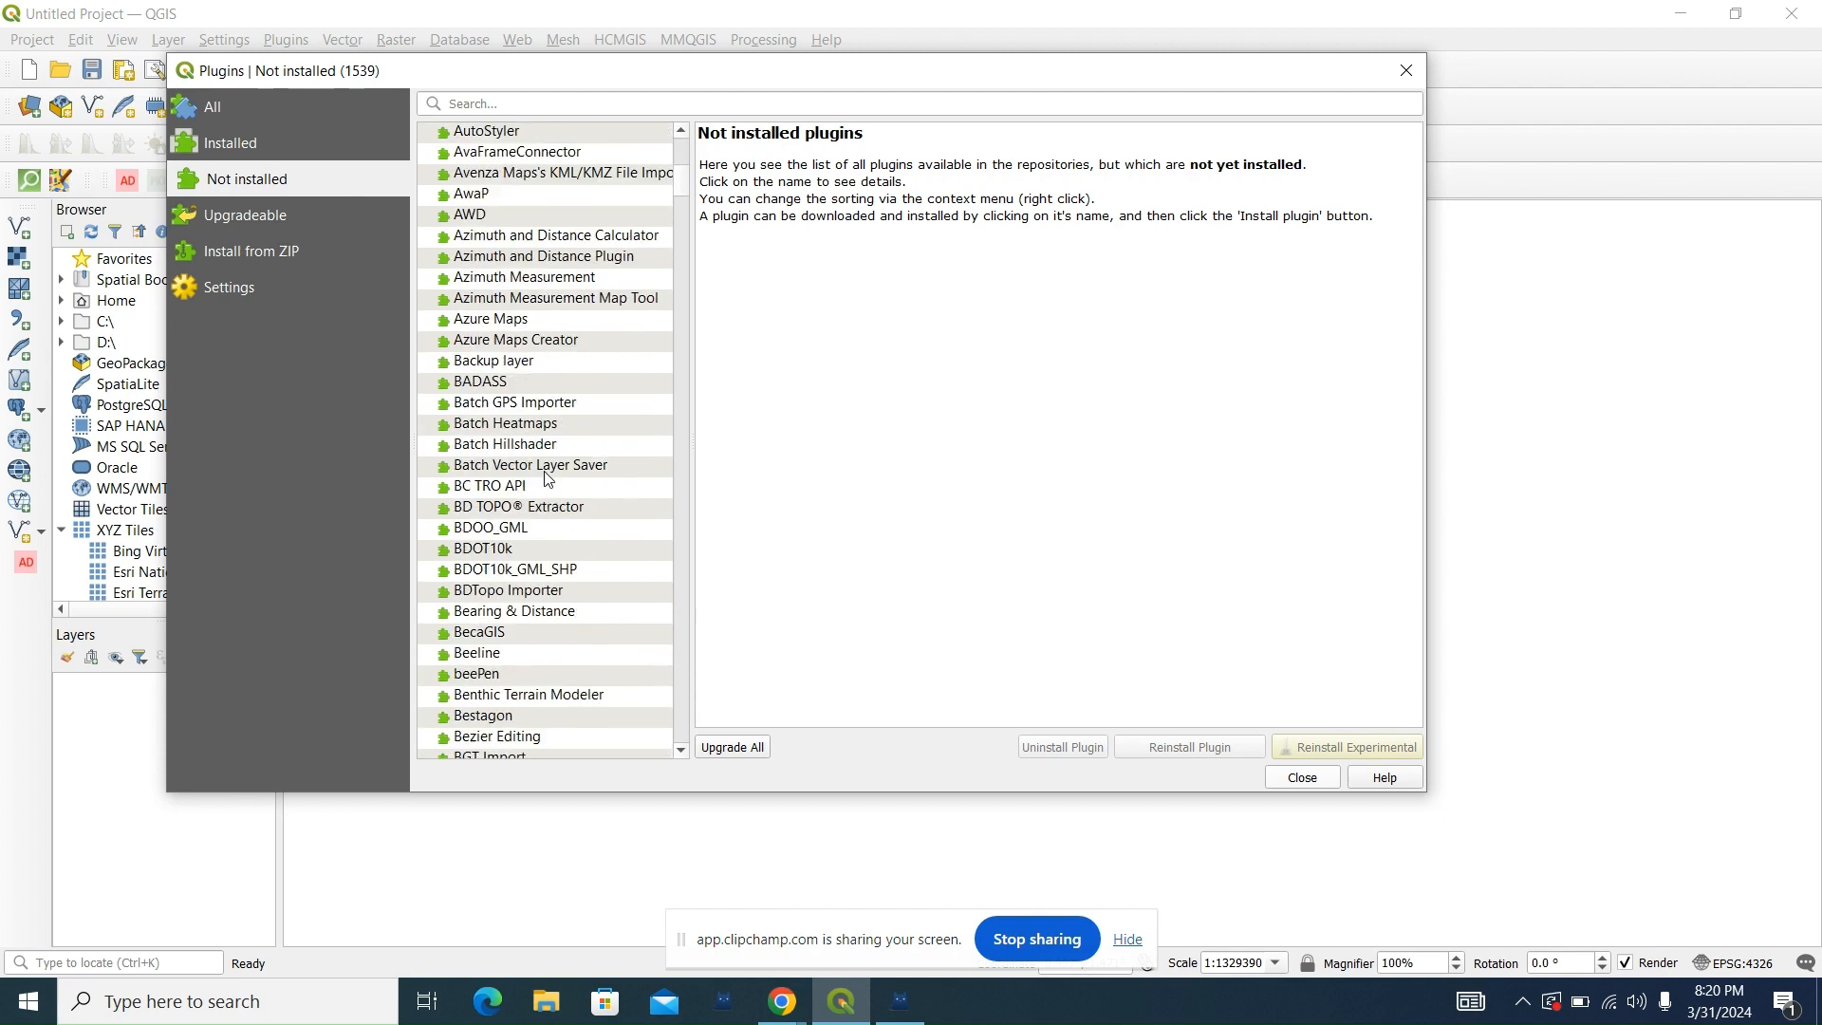
{"action": "left_click", "coordinate": [272, 226]}
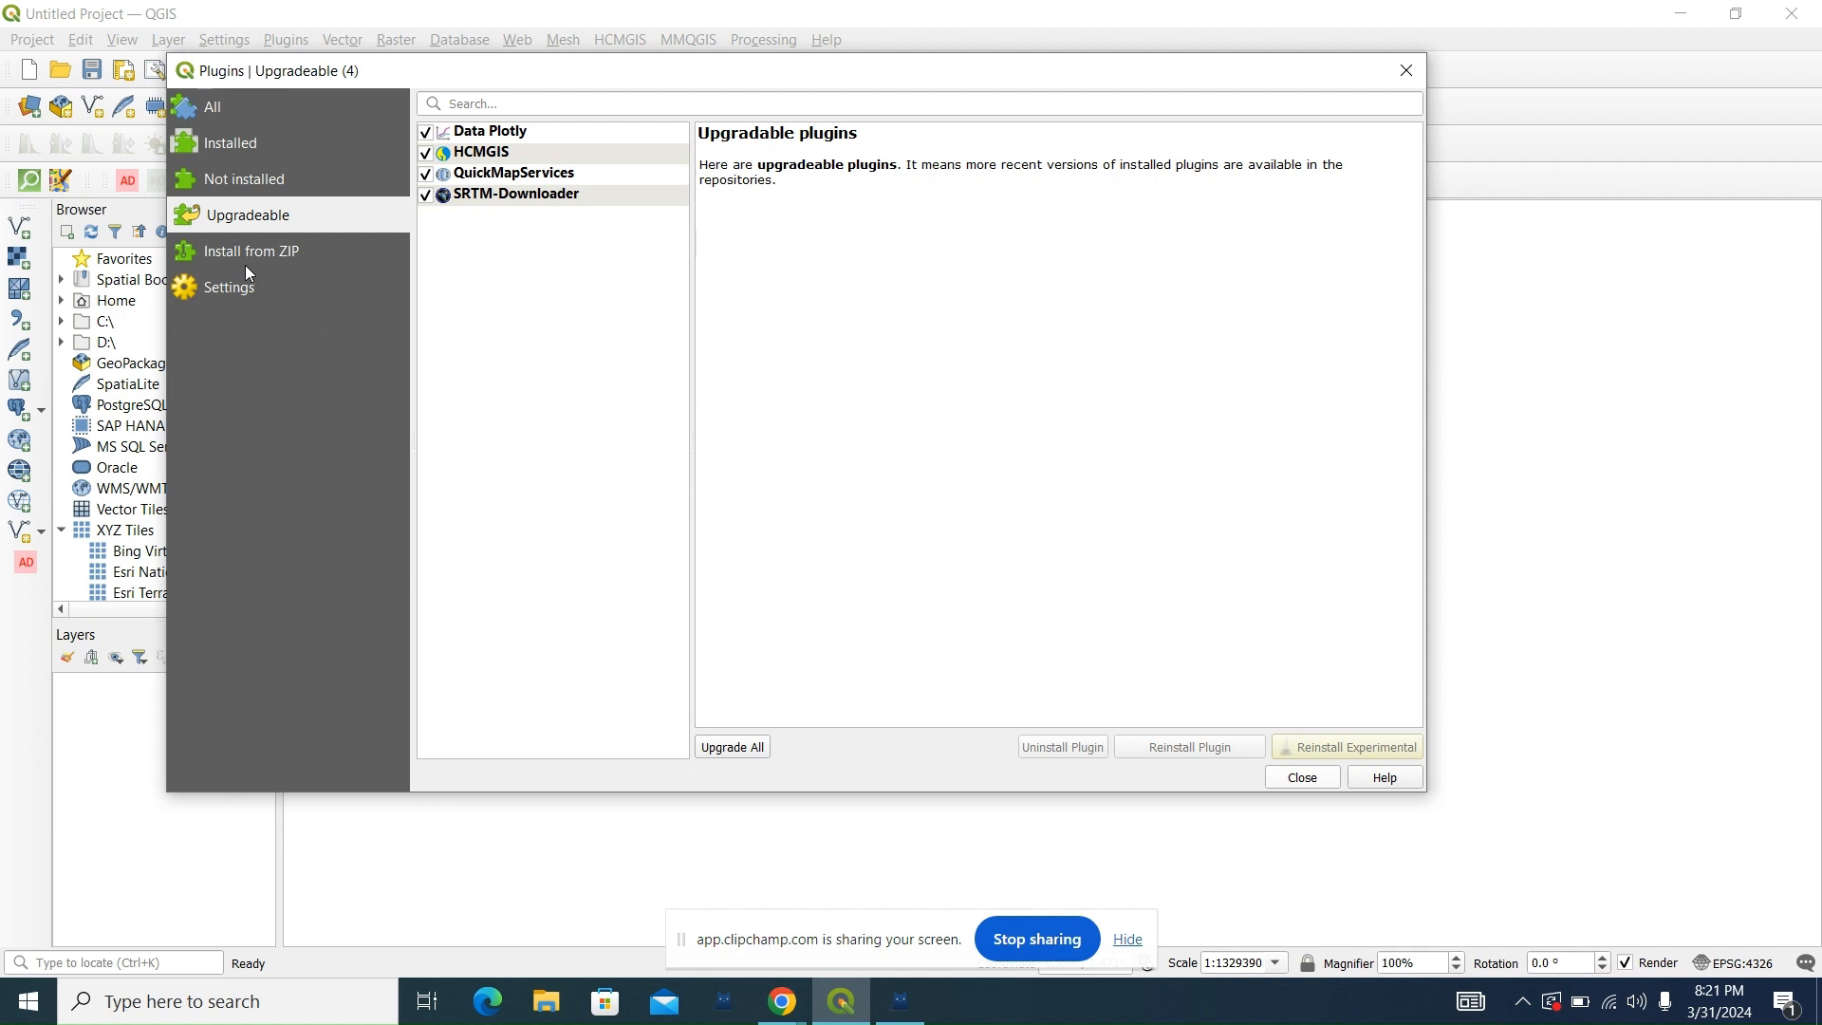
Step: Look at the option for installing a plugin from a ZIP file and its file selection, without choosing a package
{"action": "left_click", "coordinate": [278, 262]}
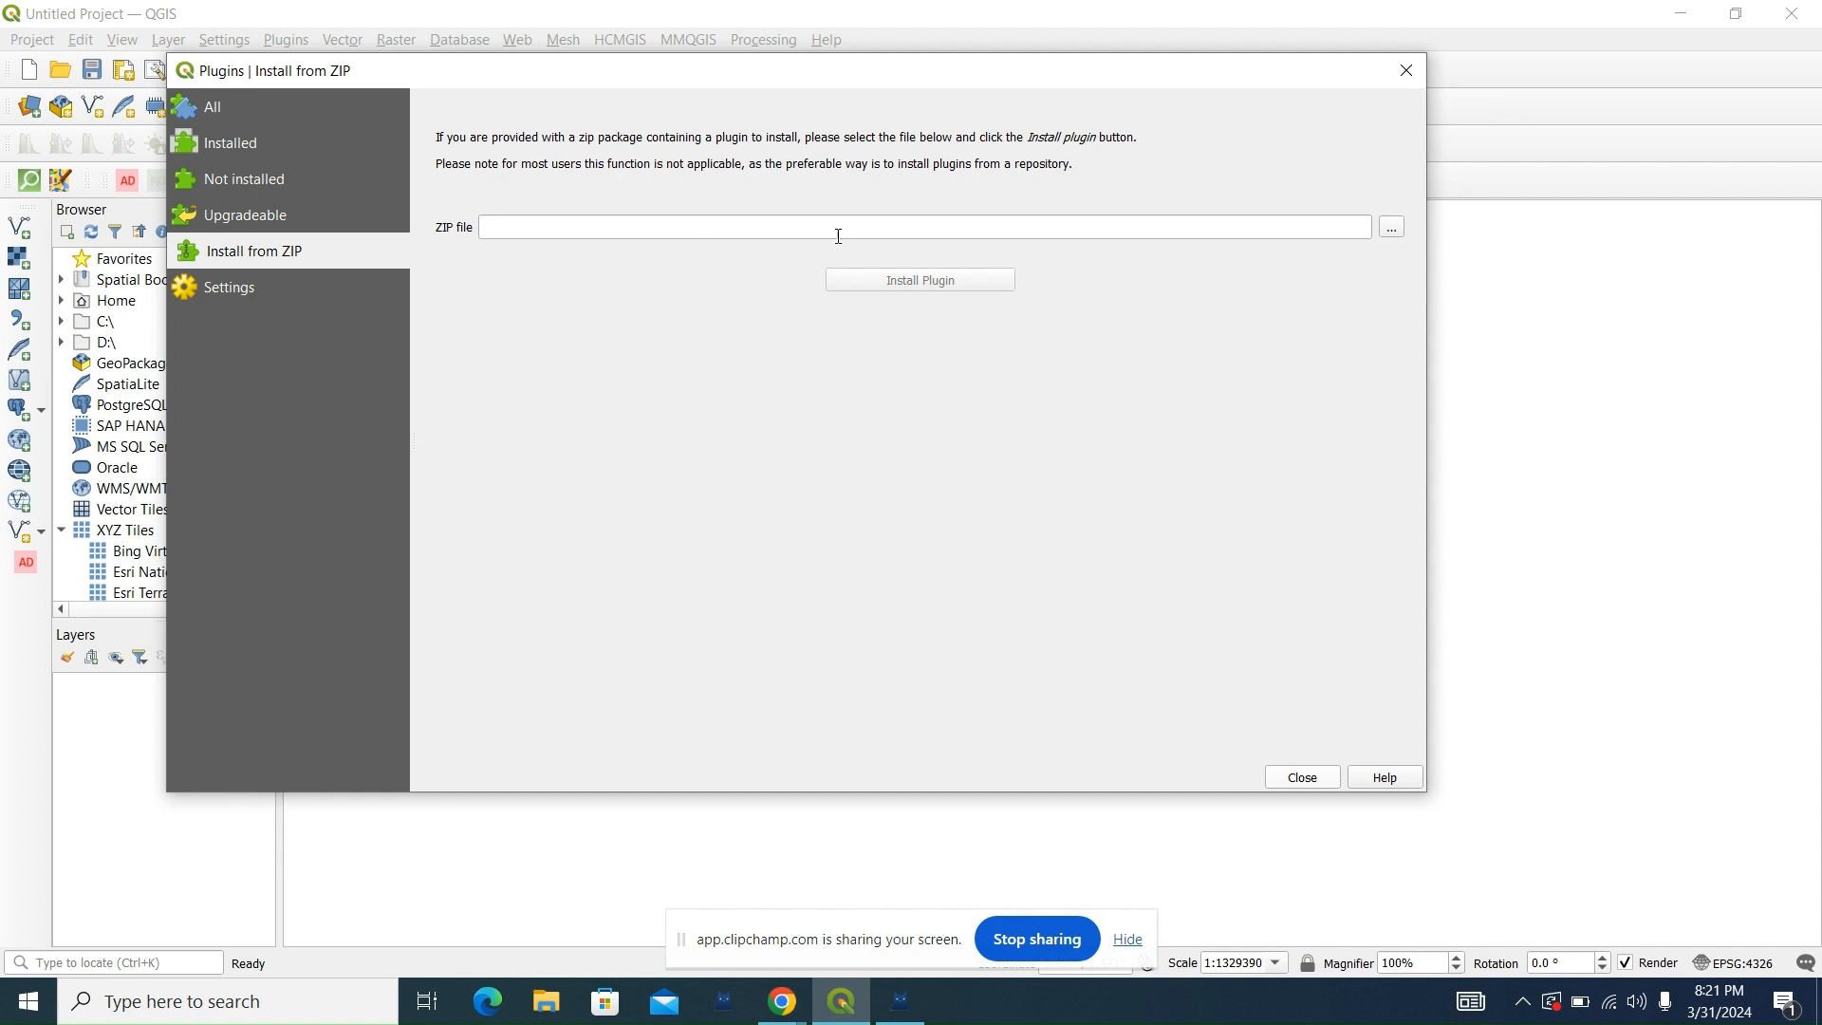
{"action": "left_click", "coordinate": [1391, 226]}
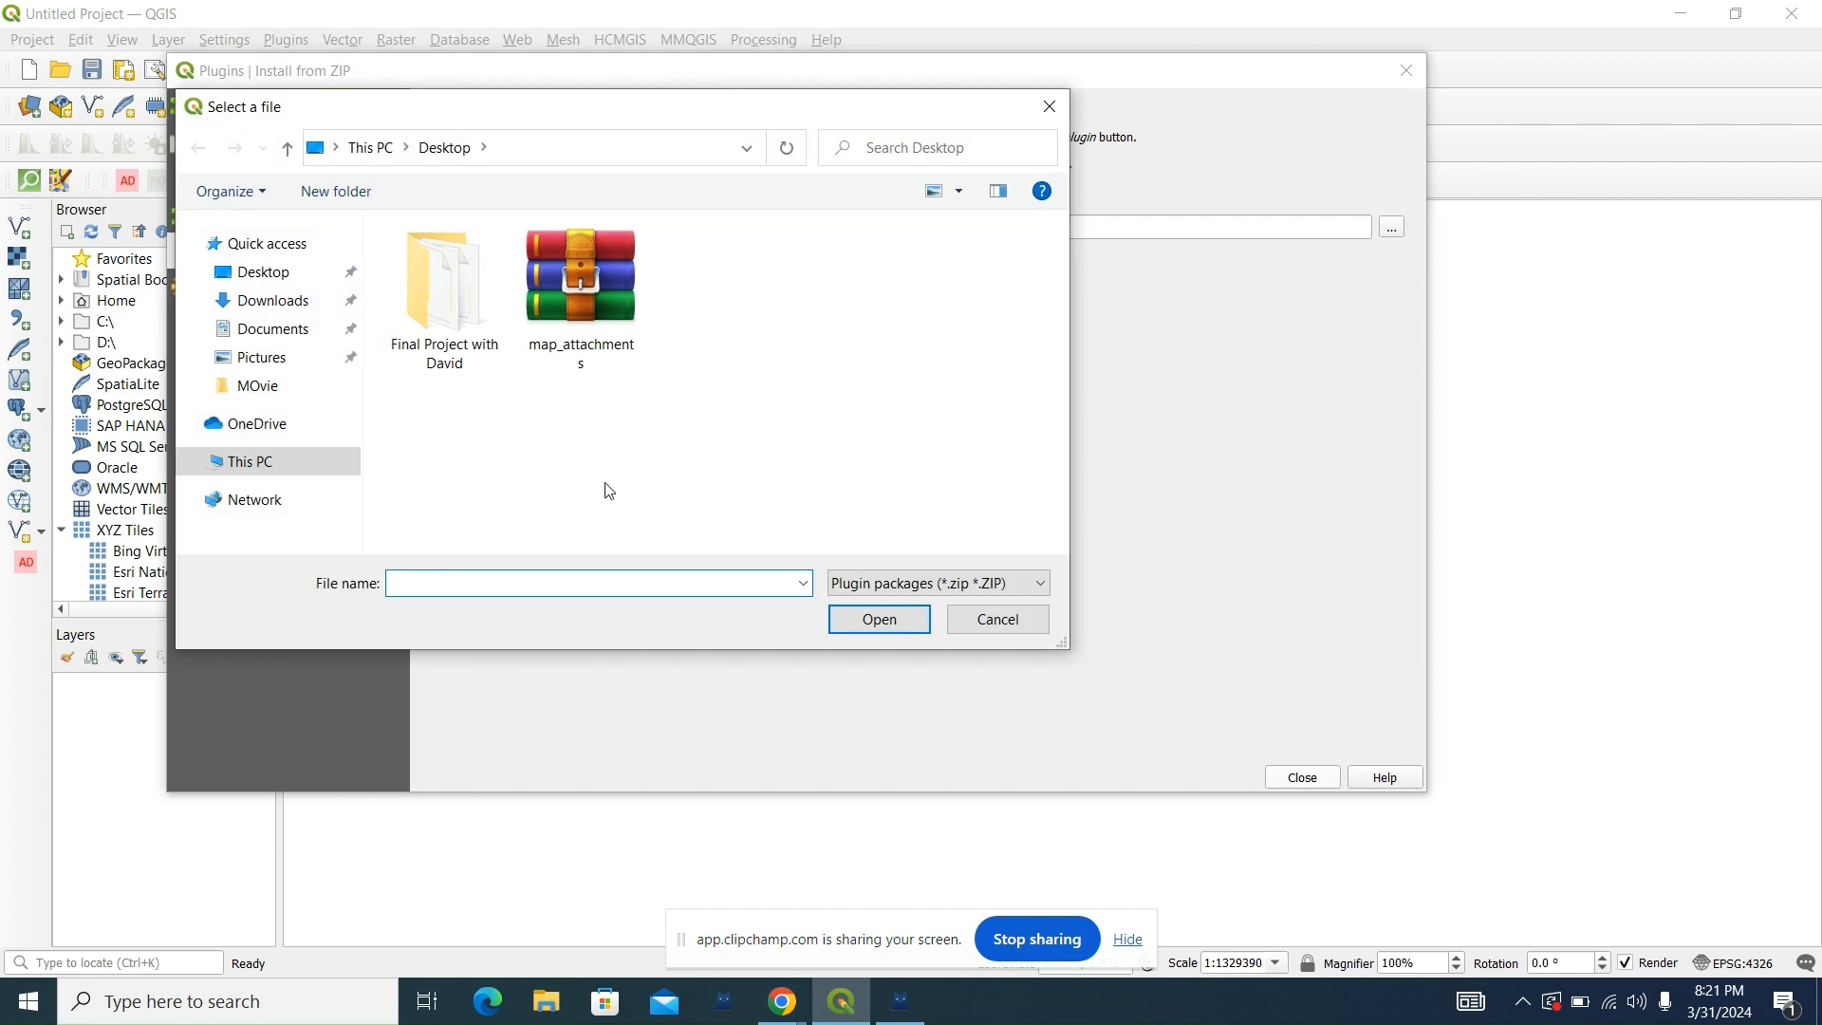
{"action": "left_click", "coordinate": [998, 621]}
Step: Review the plugin manager settings, switching the display of experimental plugins off and on again, and close the manager
{"action": "left_click", "coordinate": [280, 293]}
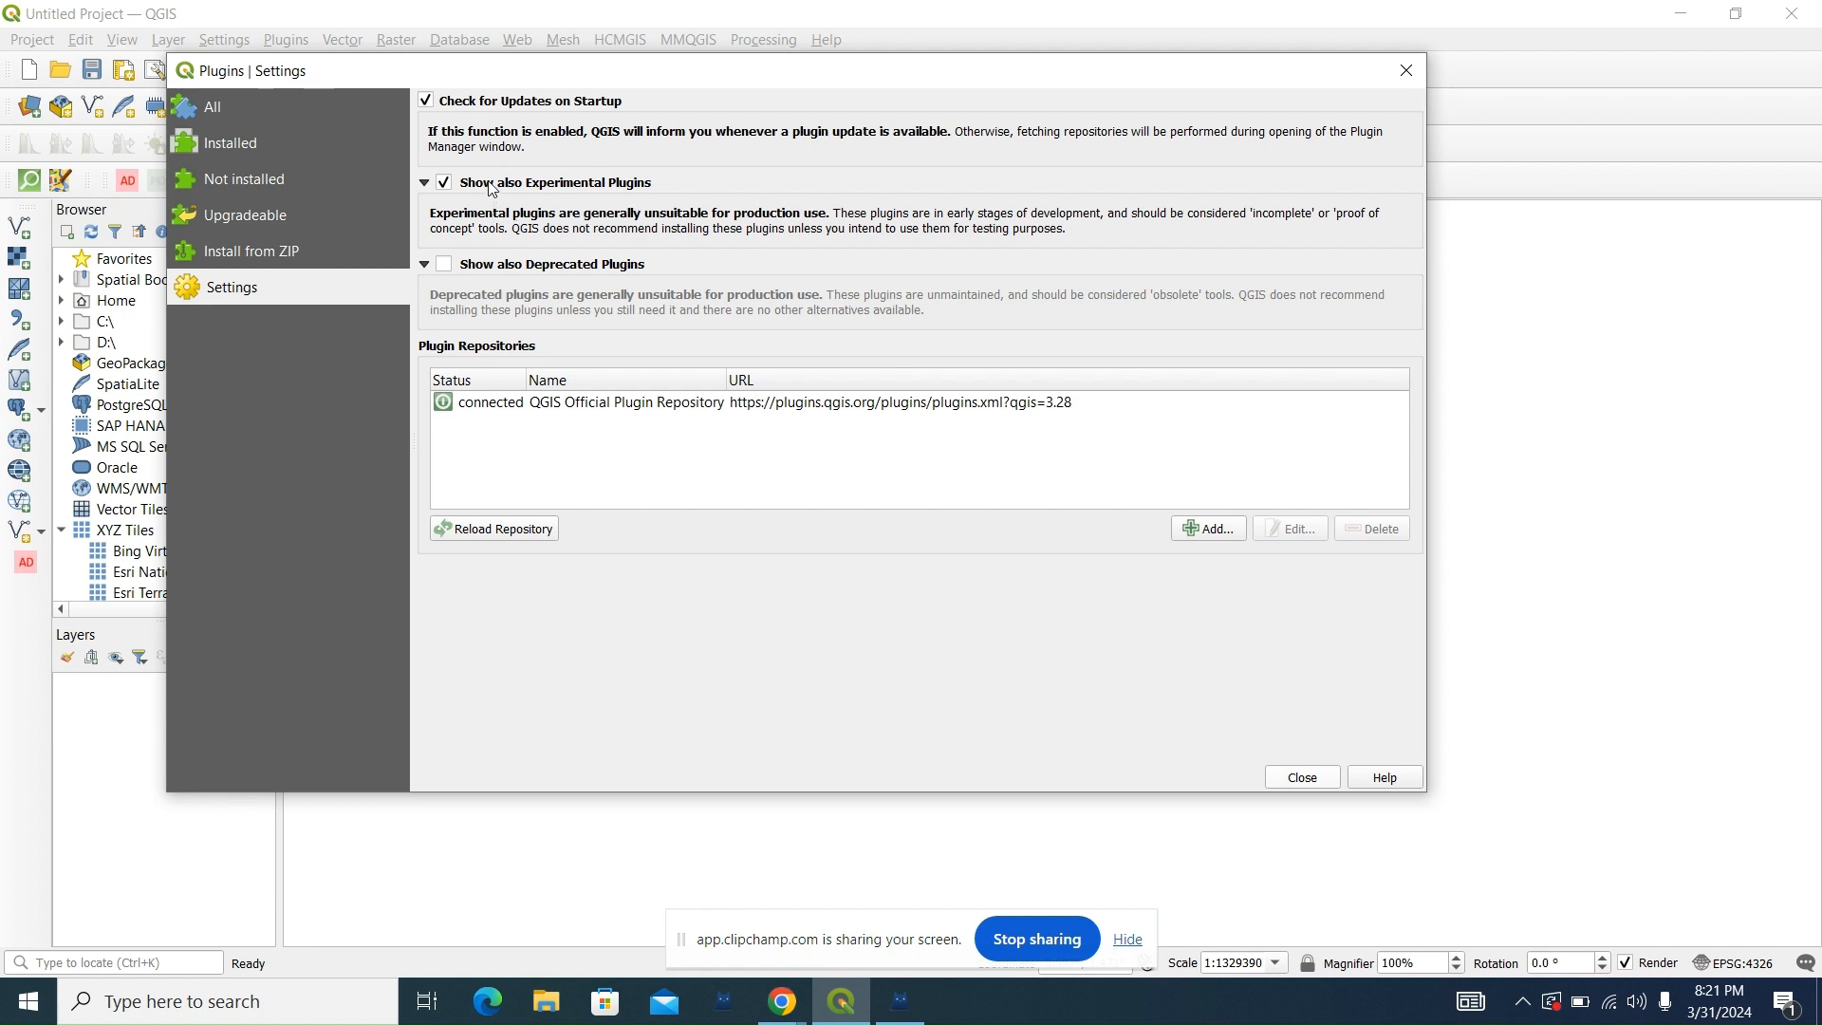
{"action": "left_click", "coordinate": [446, 185]}
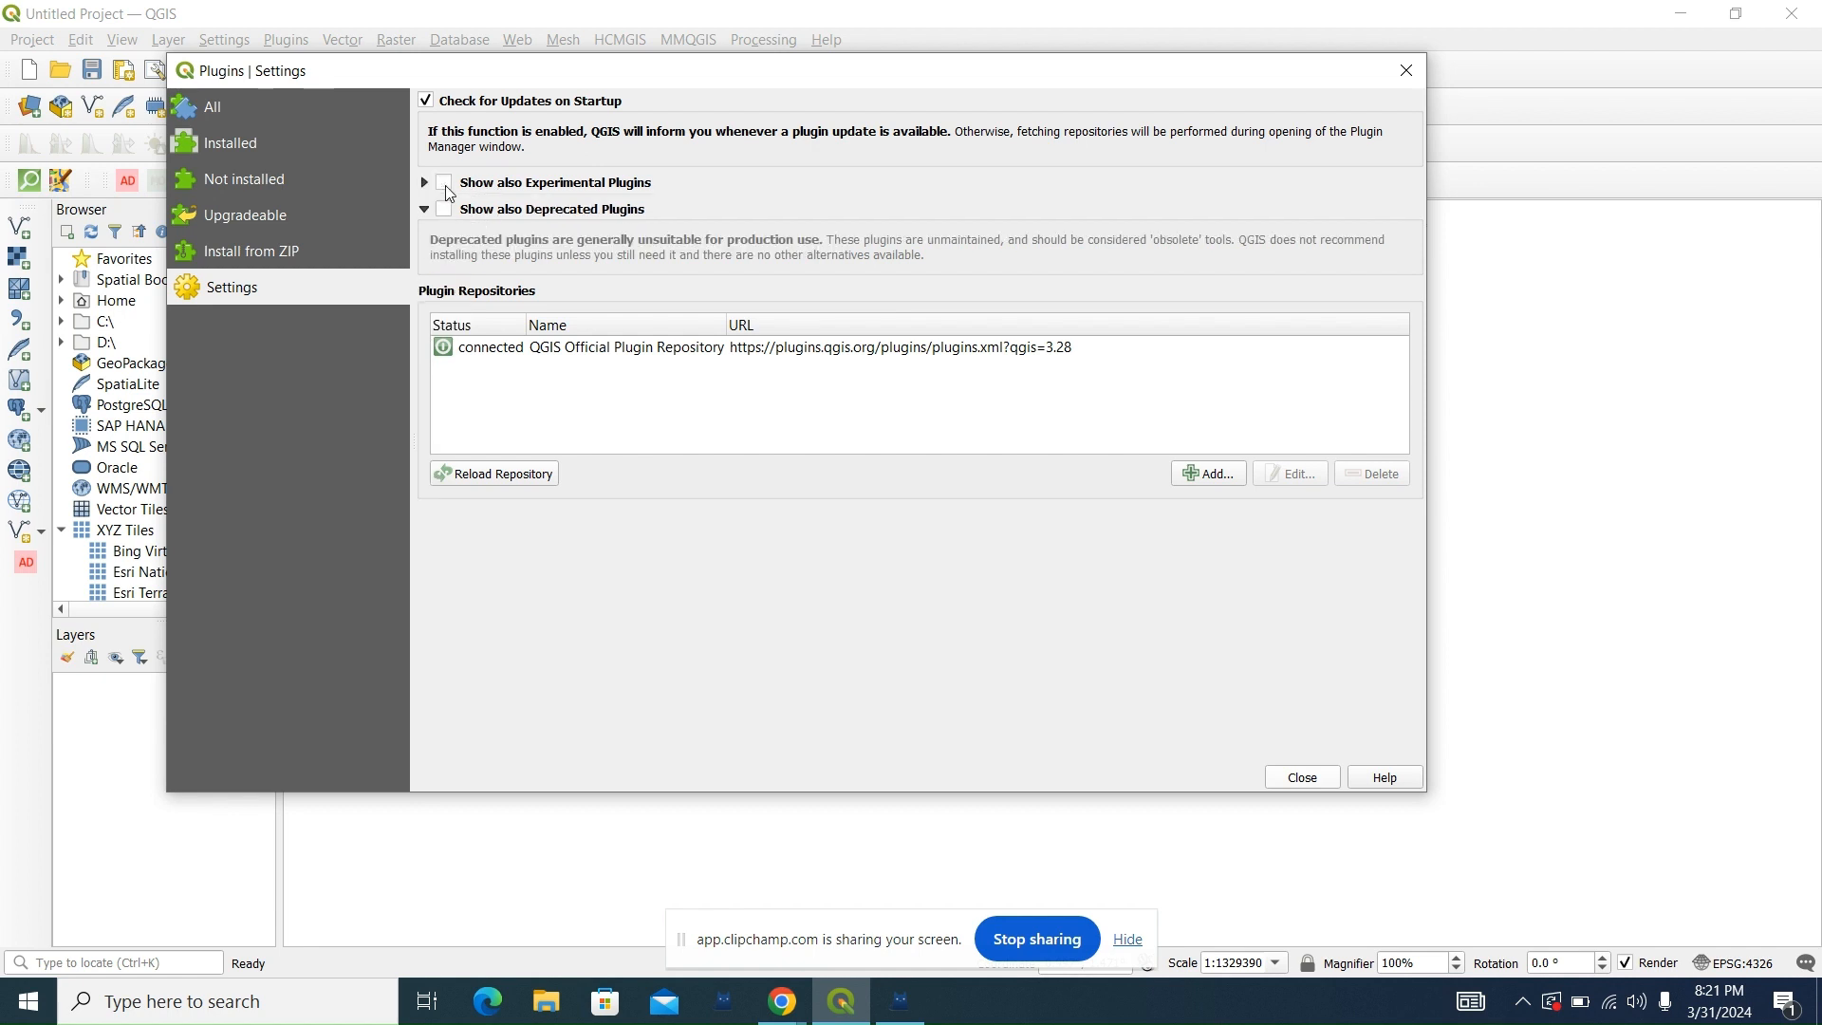
{"action": "left_click", "coordinate": [445, 184]}
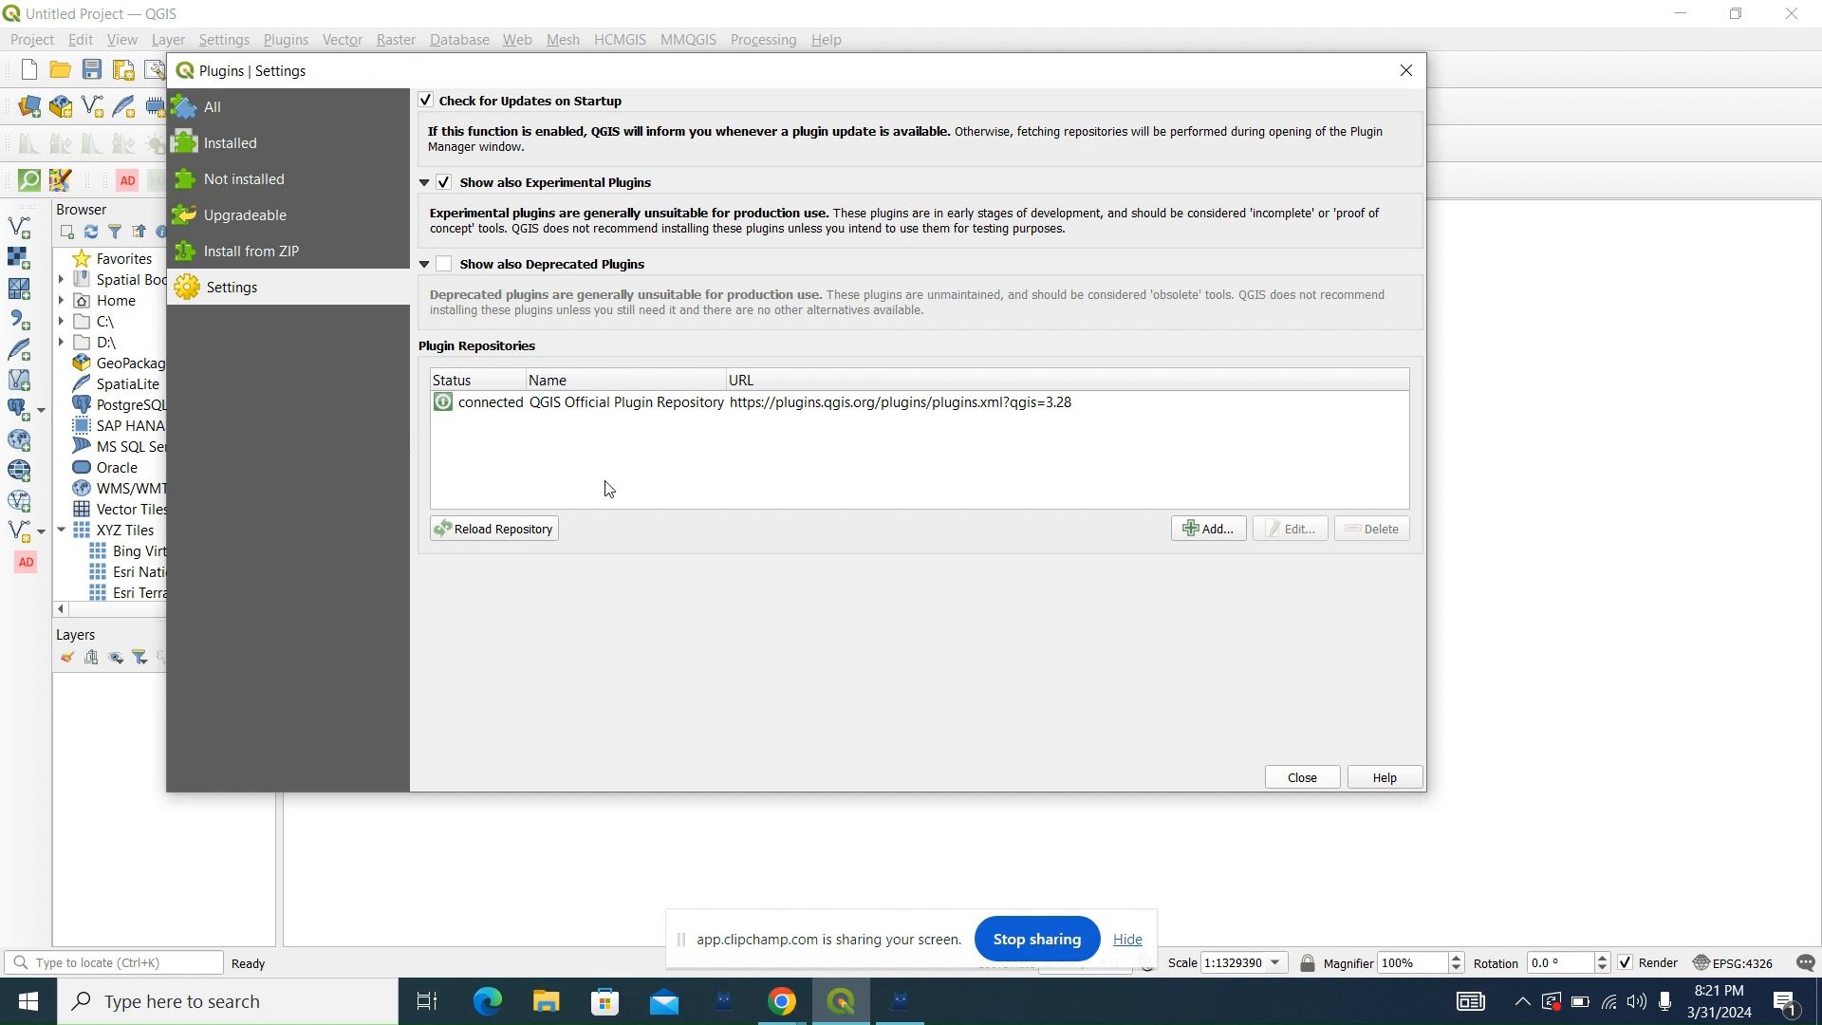
{"action": "left_click", "coordinate": [1302, 777]}
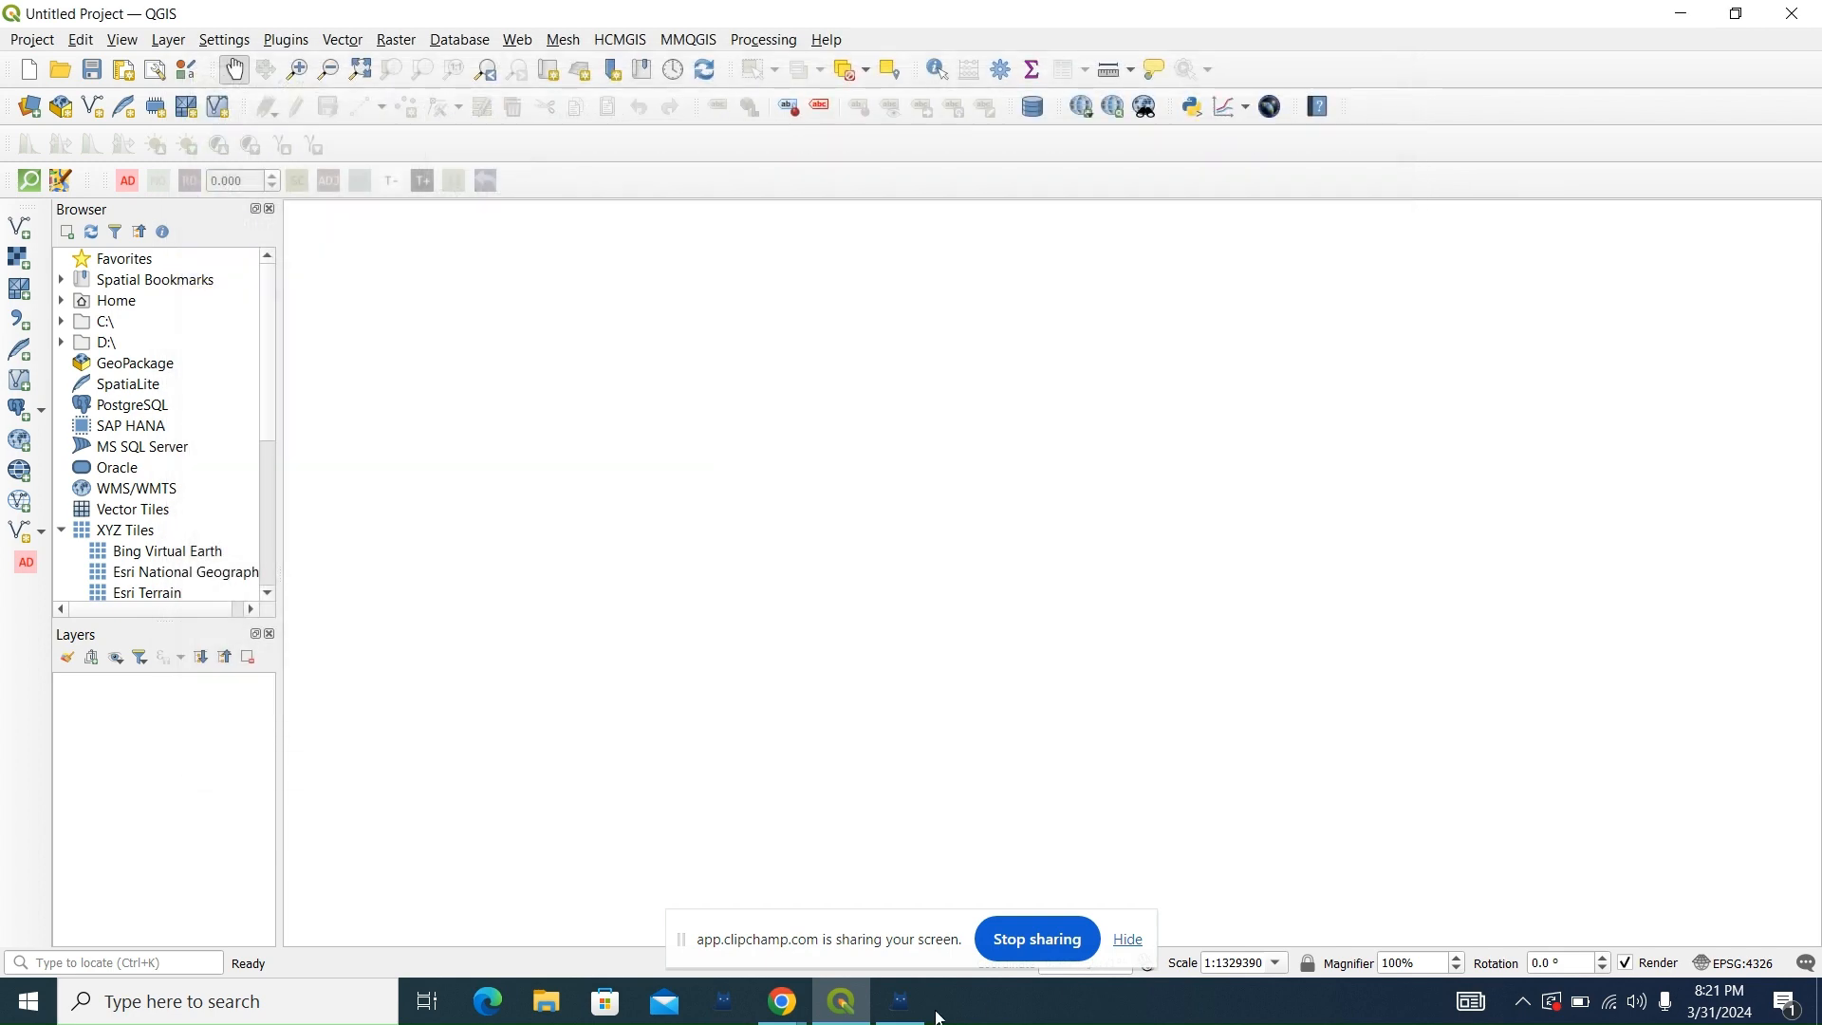
Step: Switch to Chrome, search Google for "qgis plugin" in a new tab and open the QGIS Plugins website
{"action": "mouse_move", "coordinate": [782, 1002]}
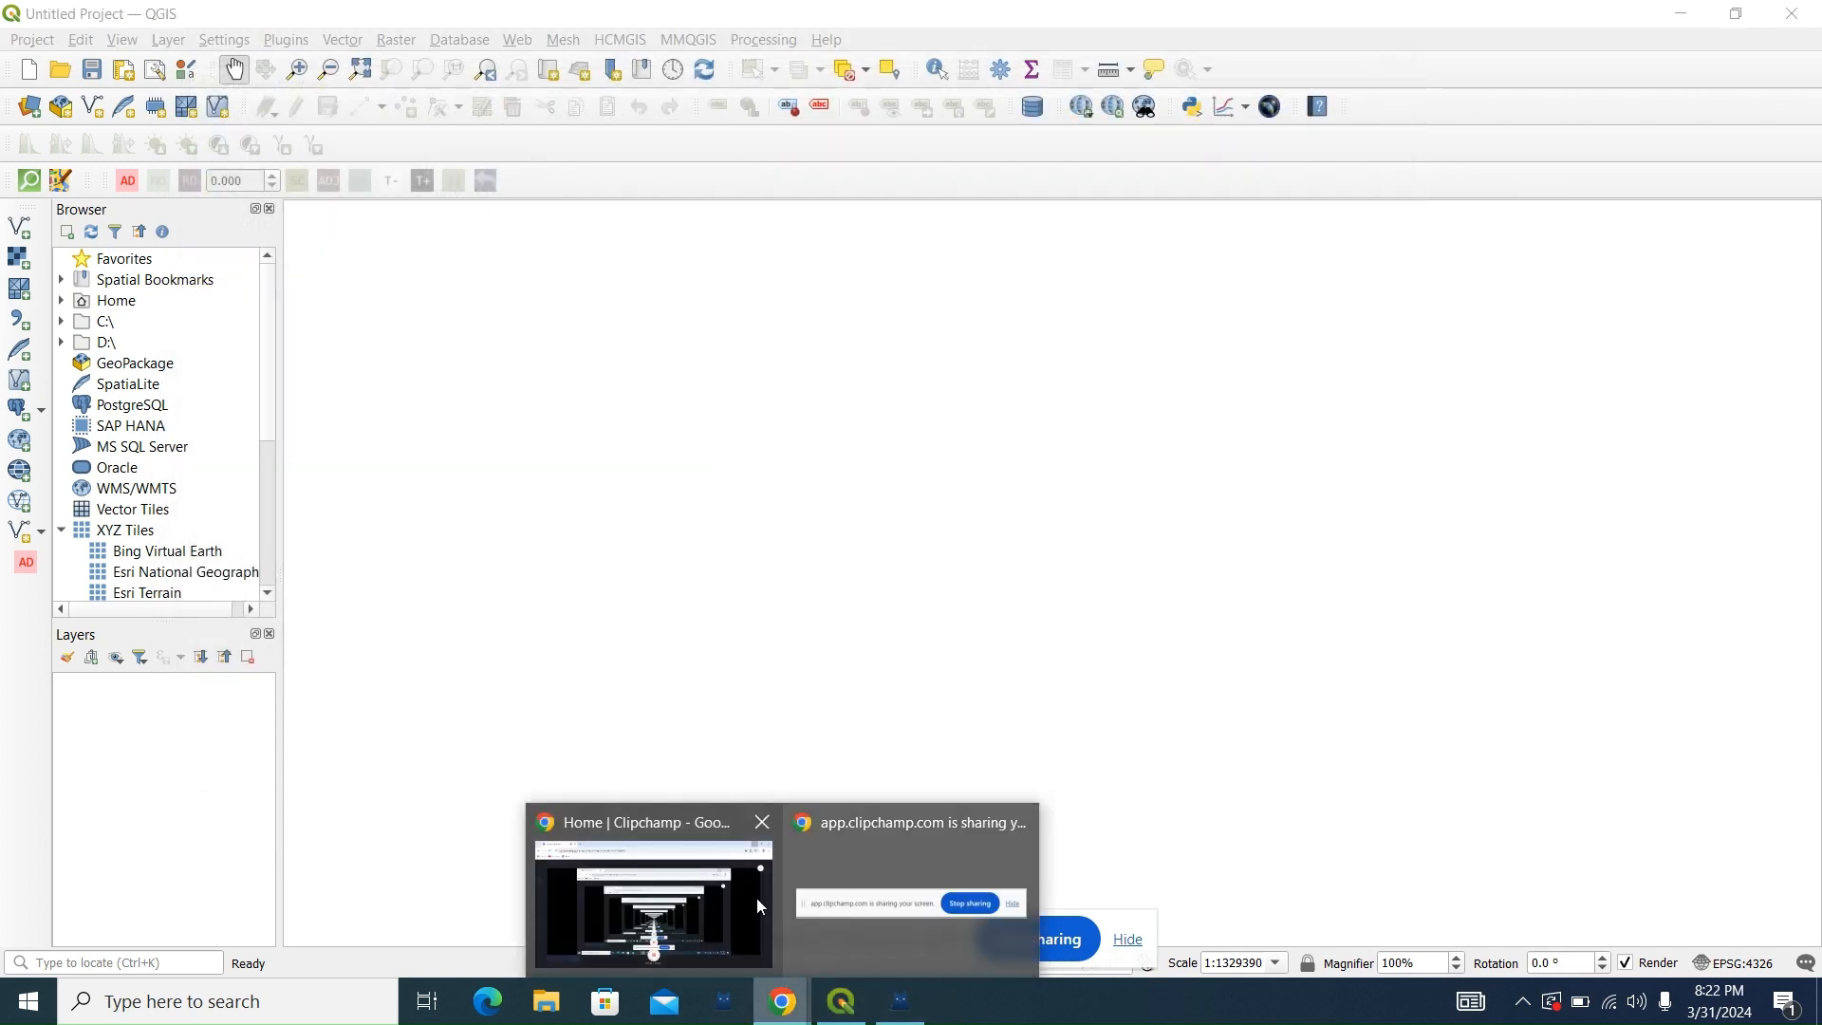
{"action": "left_click", "coordinate": [702, 890]}
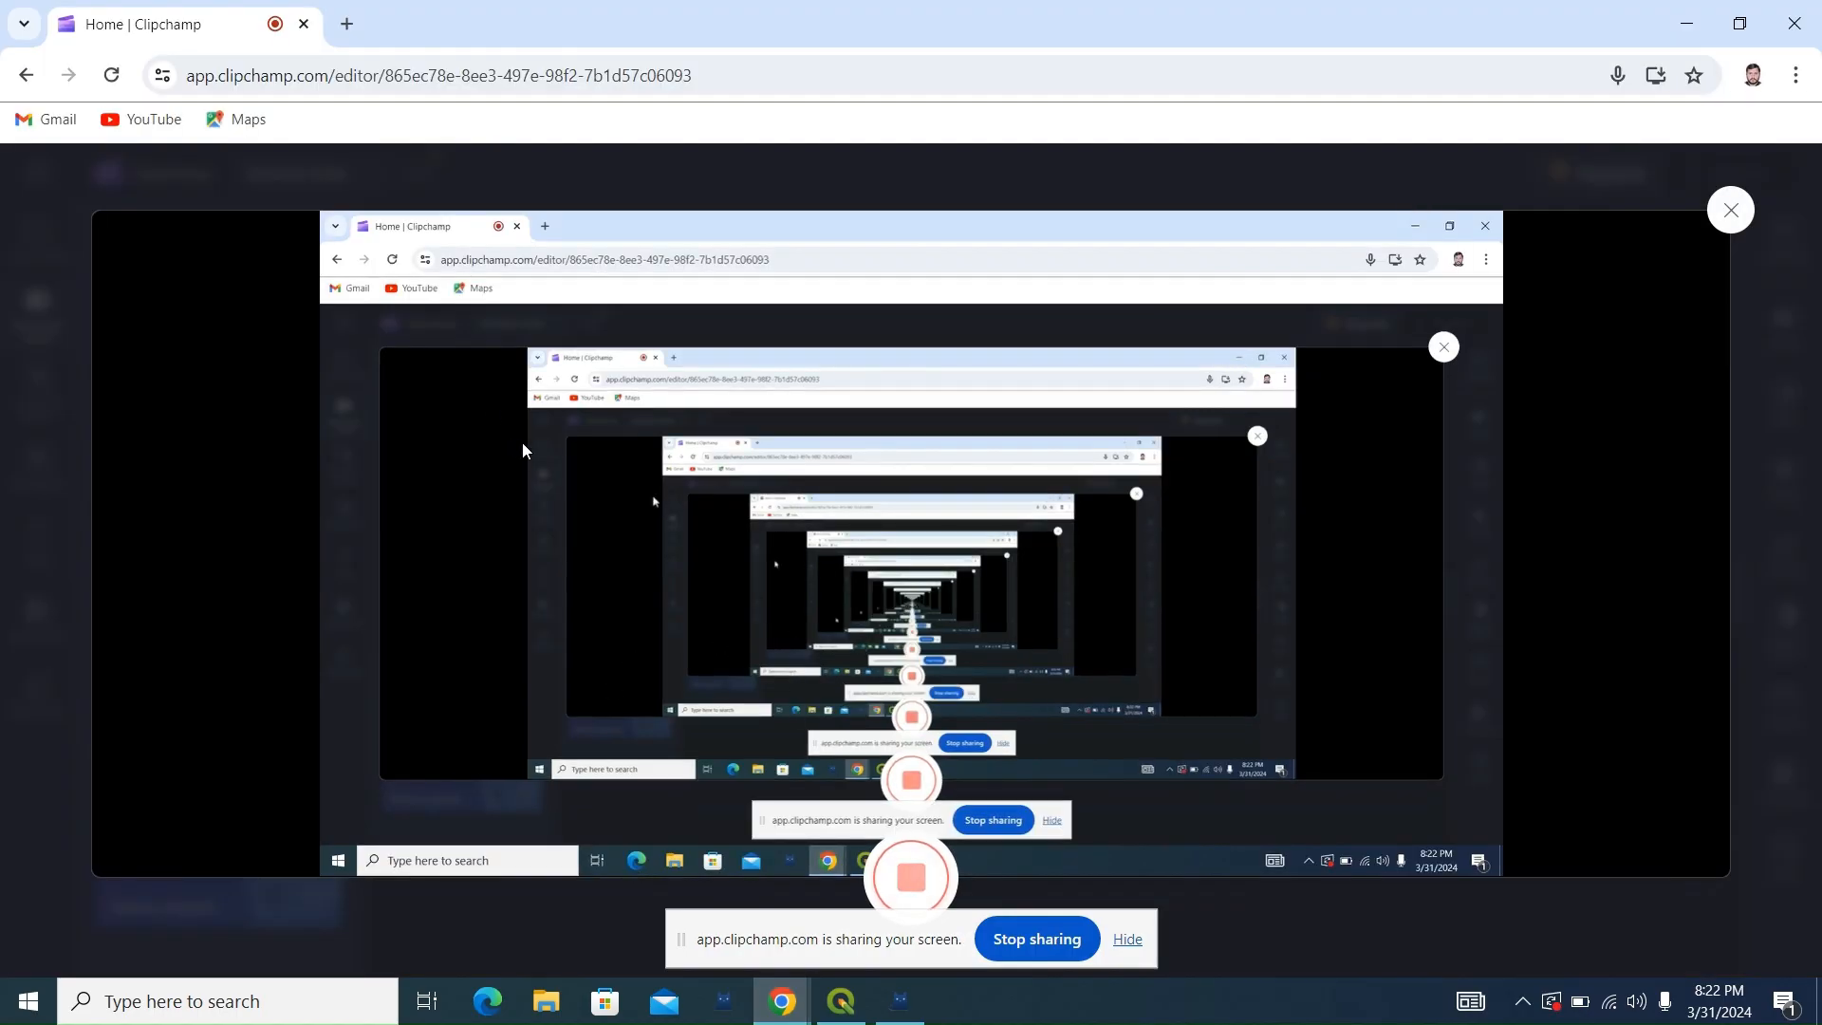
{"action": "left_click", "coordinate": [346, 24]}
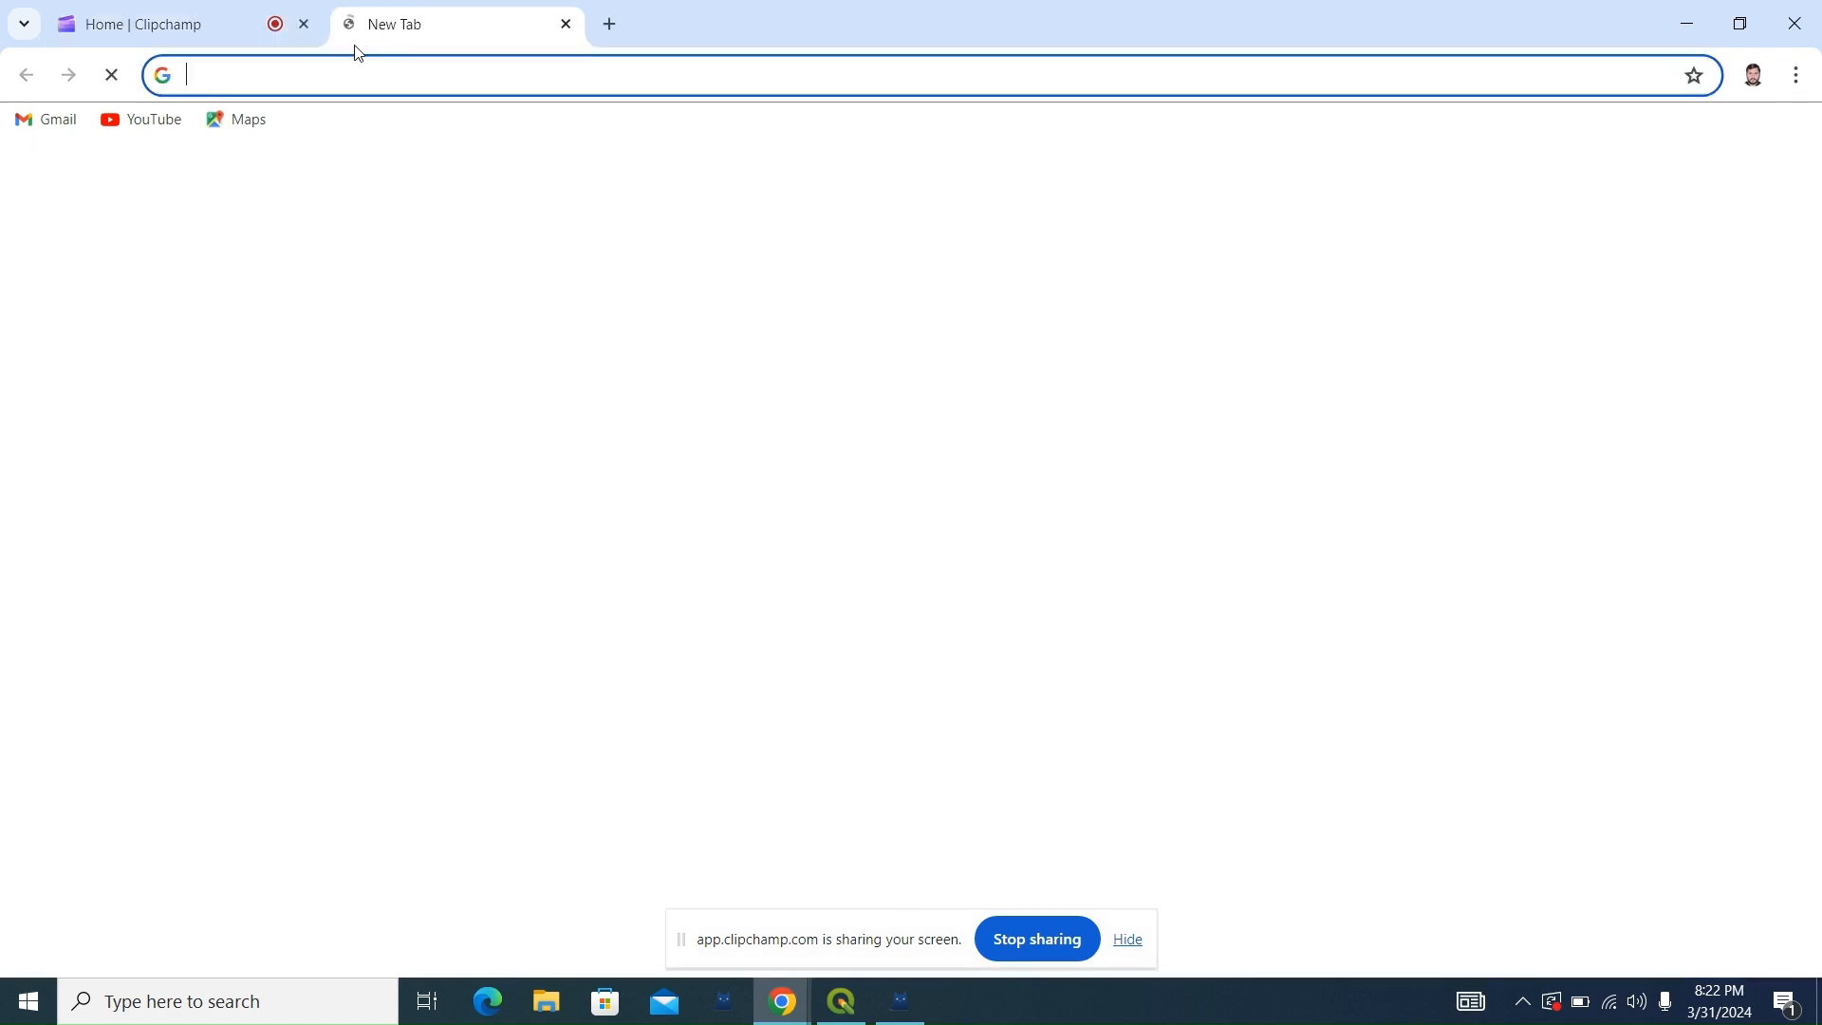
{"action": "left_click", "coordinate": [475, 78]}
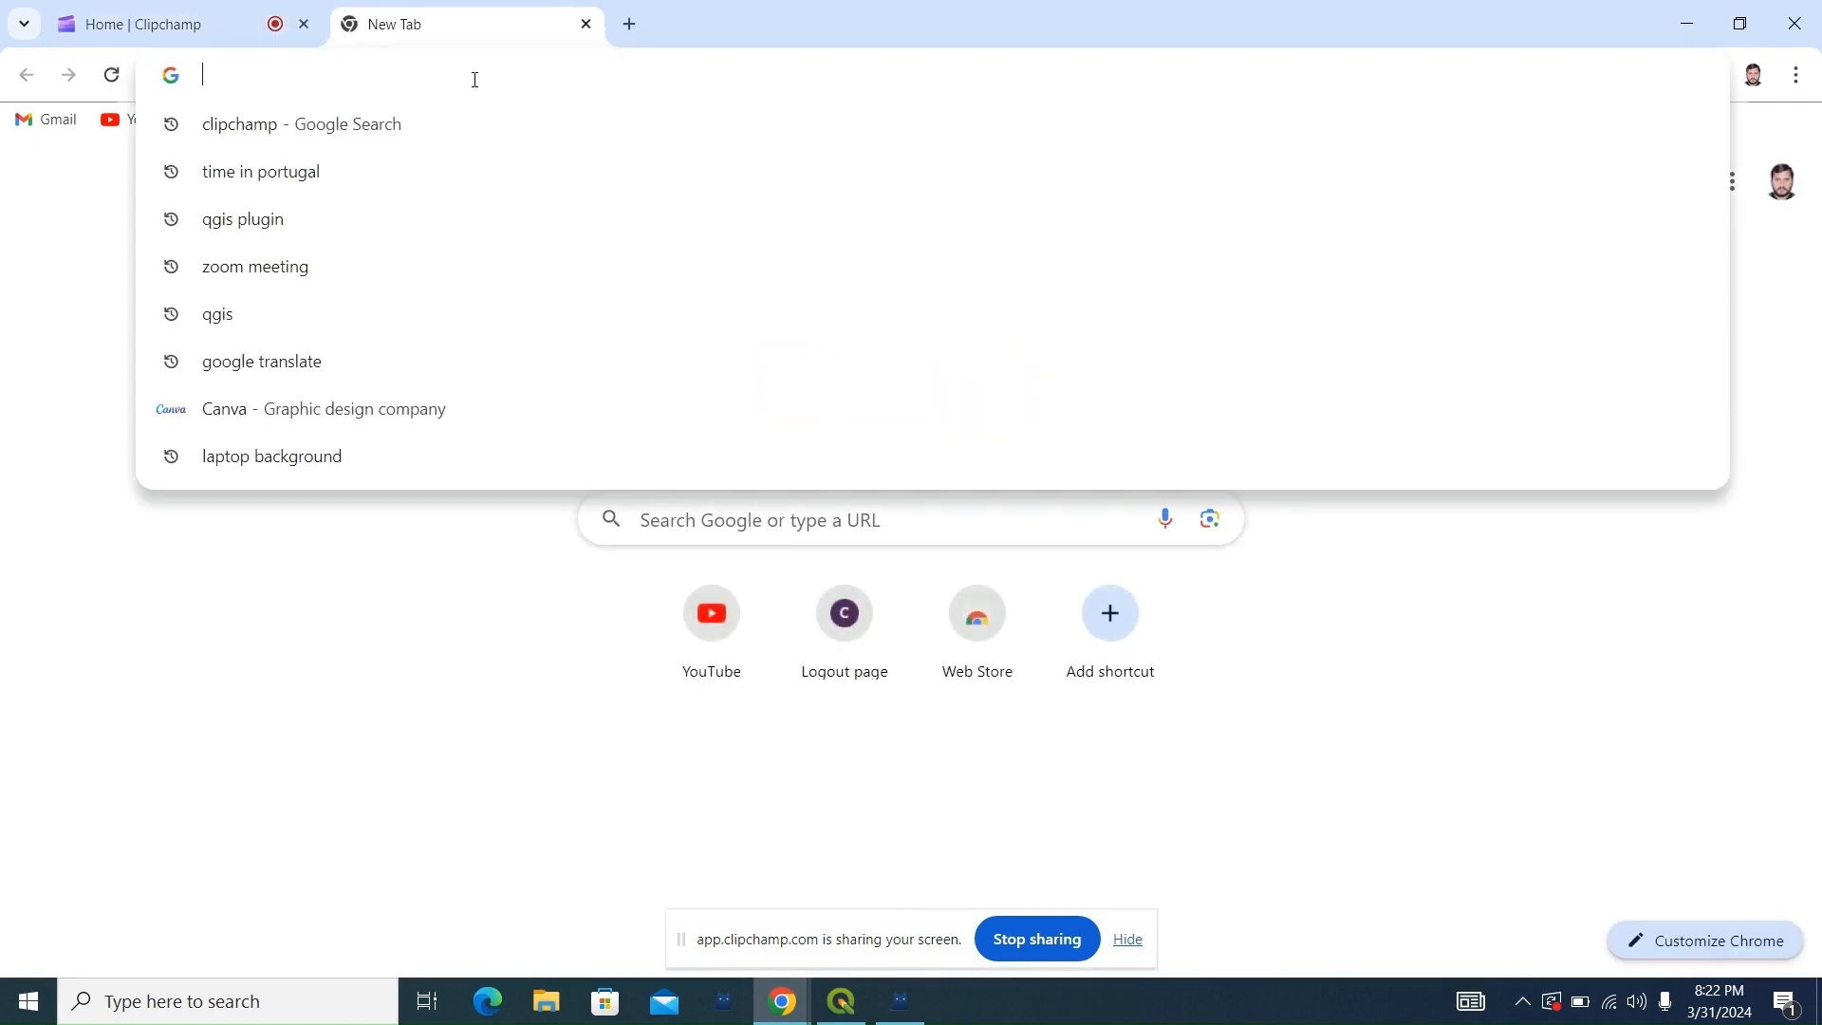
{"action": "left_click", "coordinate": [342, 219]}
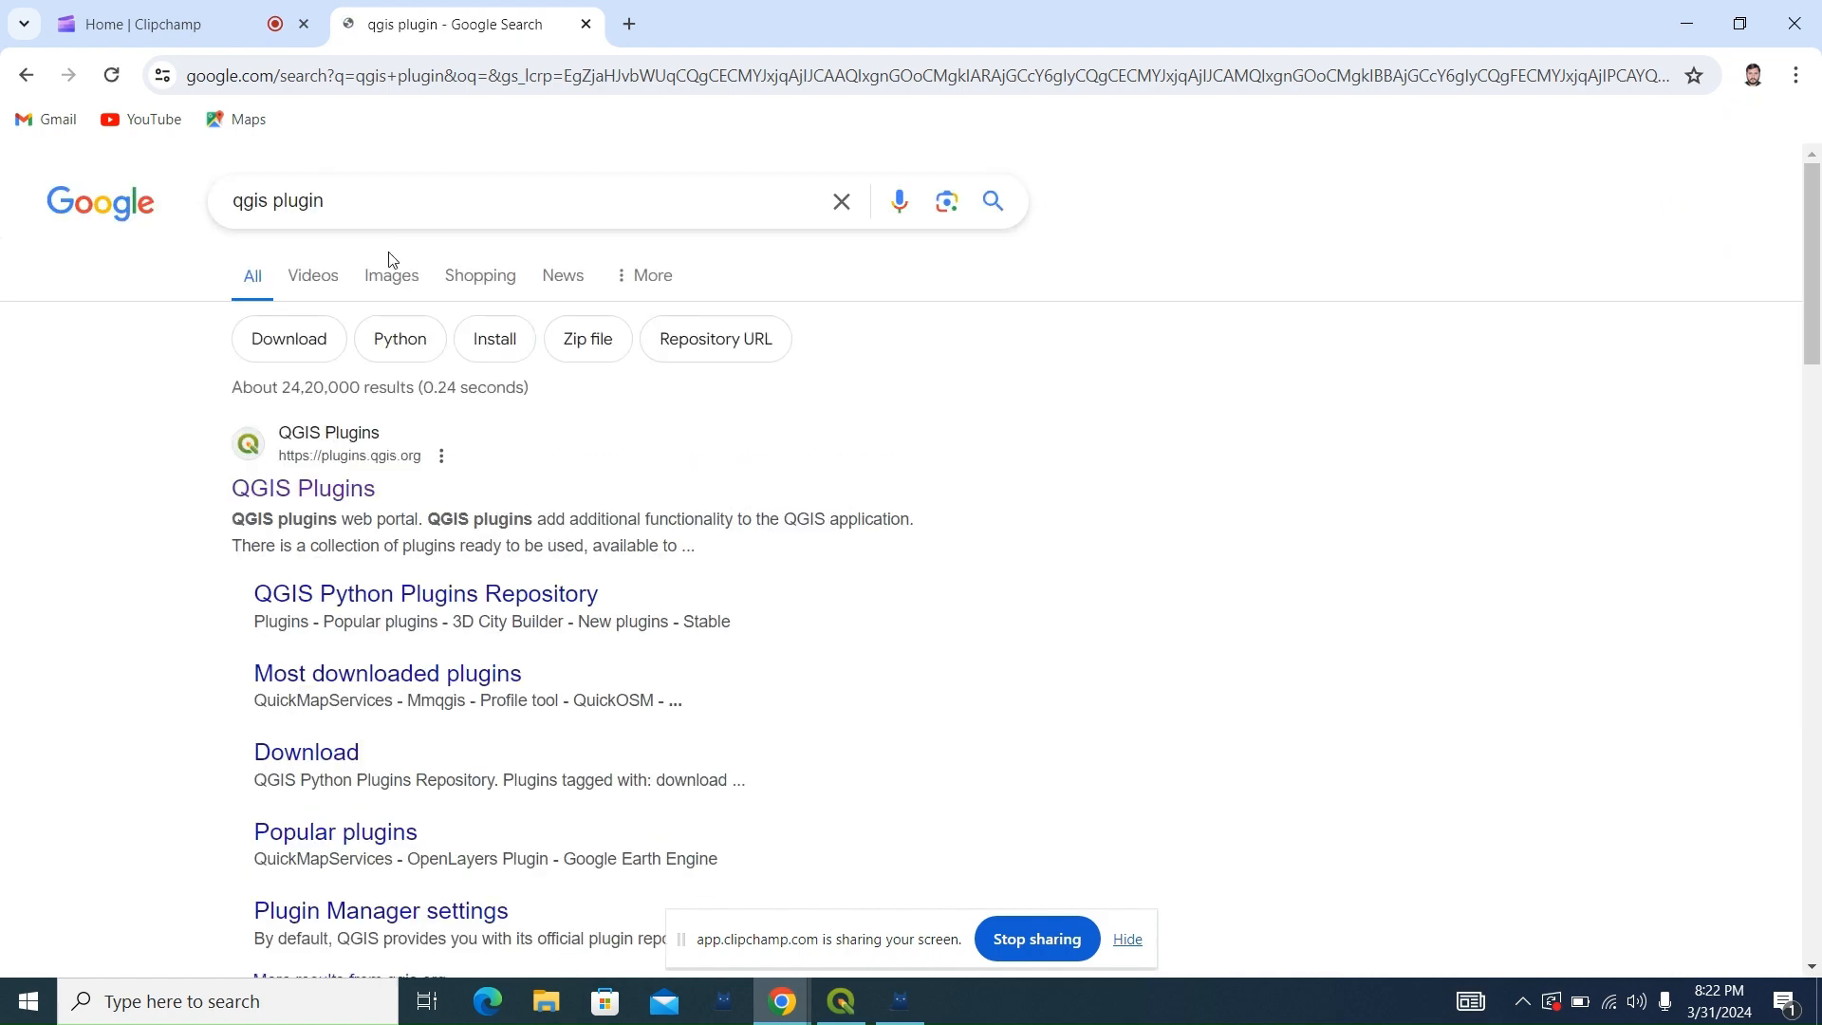
{"action": "left_click", "coordinate": [300, 488]}
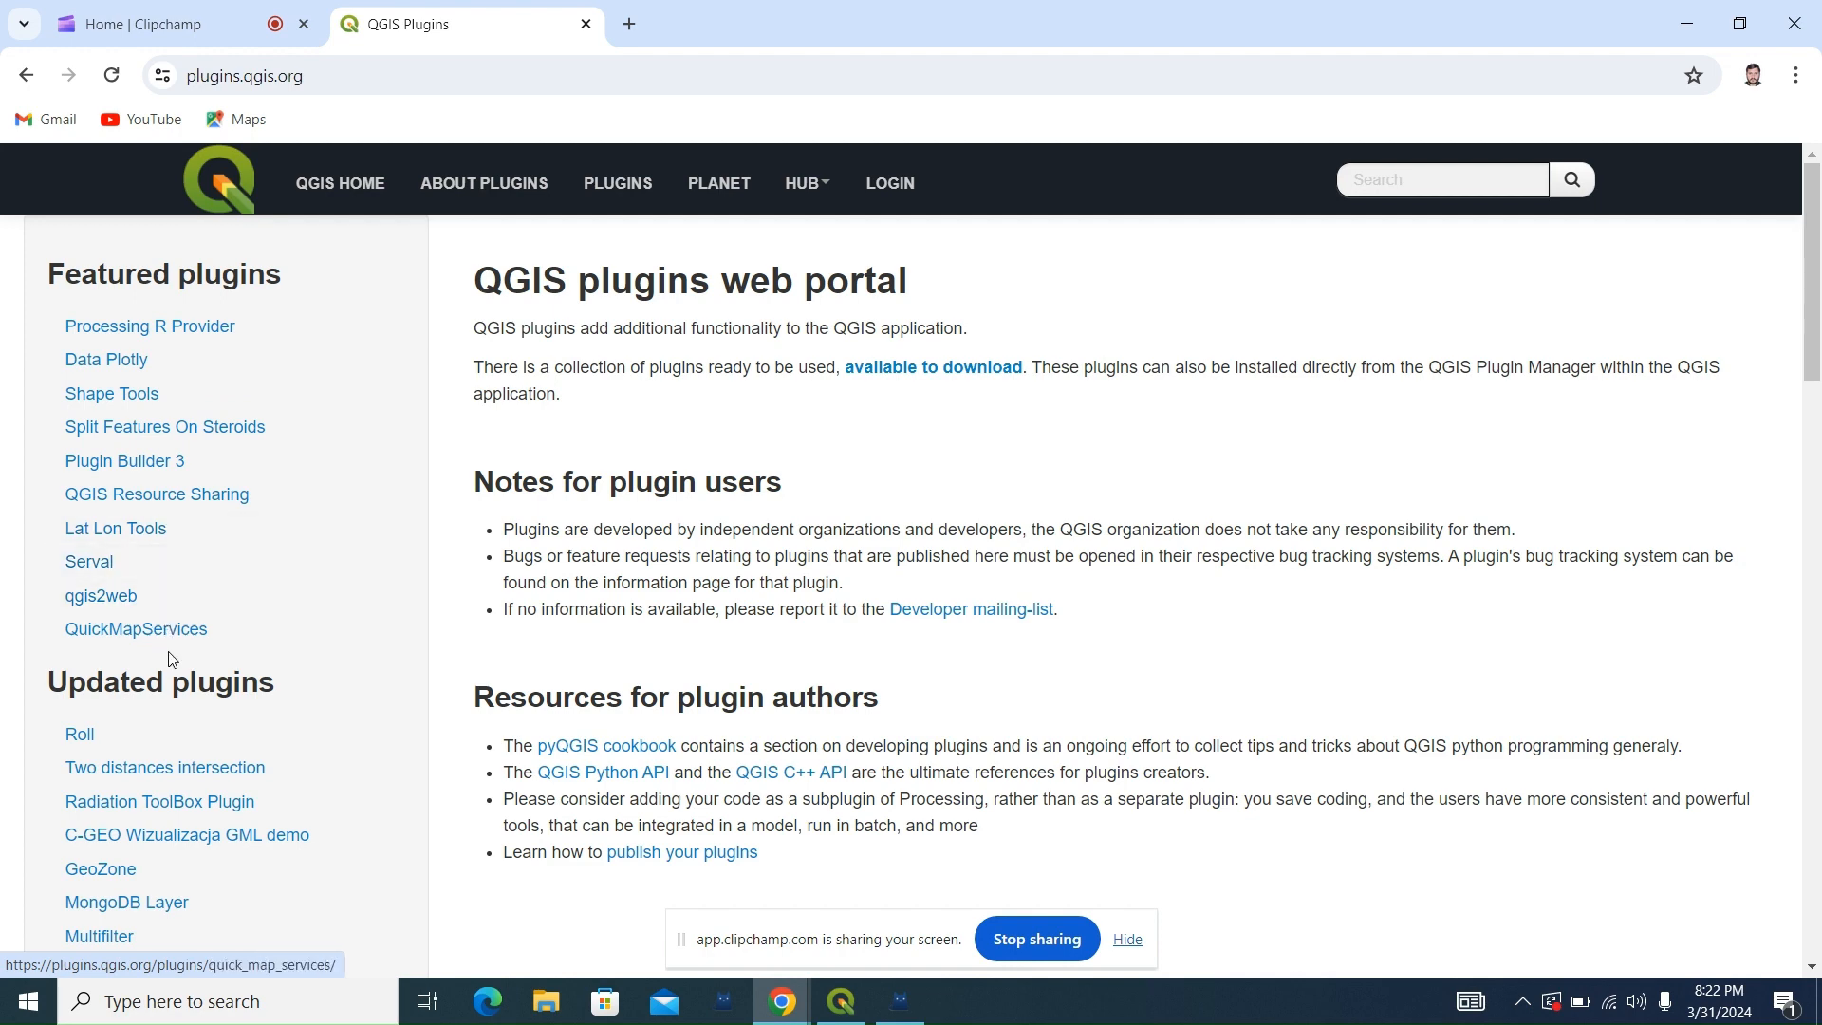
Step: Look through the featured, updated and popular plugins on the QGIS plugins web portal
{"action": "scroll", "coordinate": [208, 654], "scroll_direction": "down", "scroll_amount": 2}
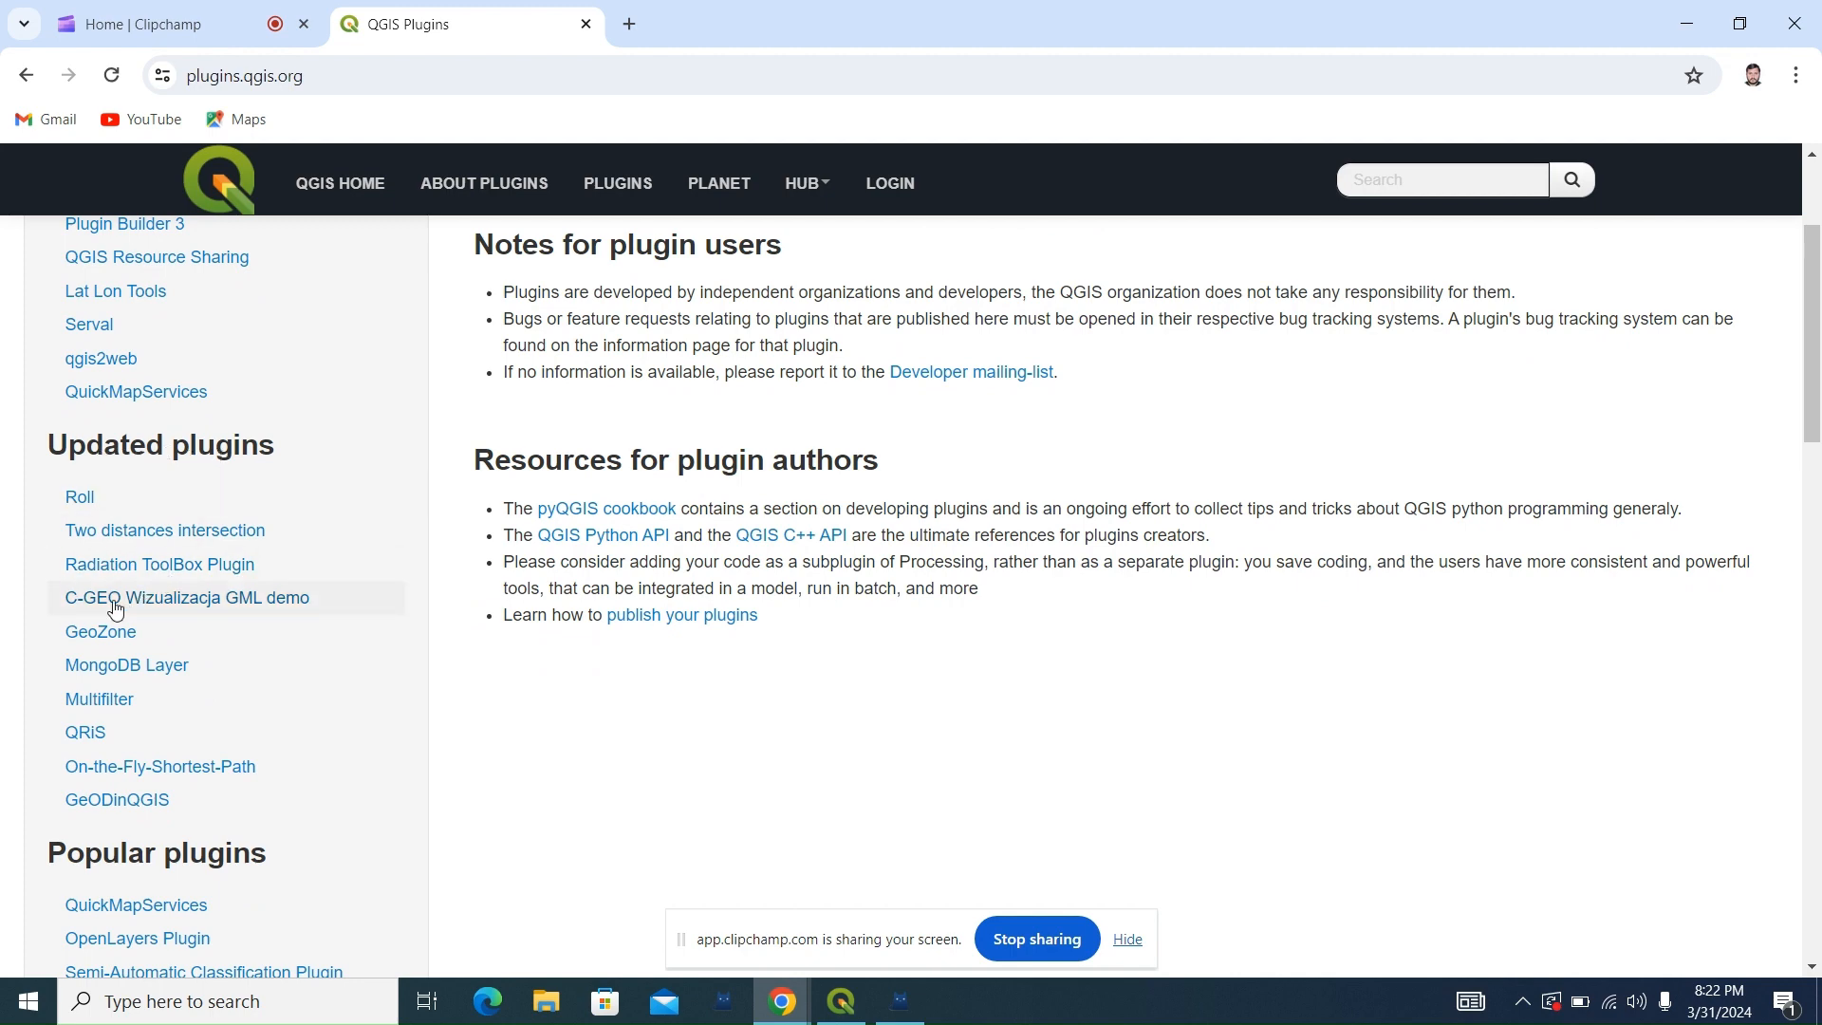
{"action": "scroll", "coordinate": [112, 603], "scroll_direction": "down", "scroll_amount": 2}
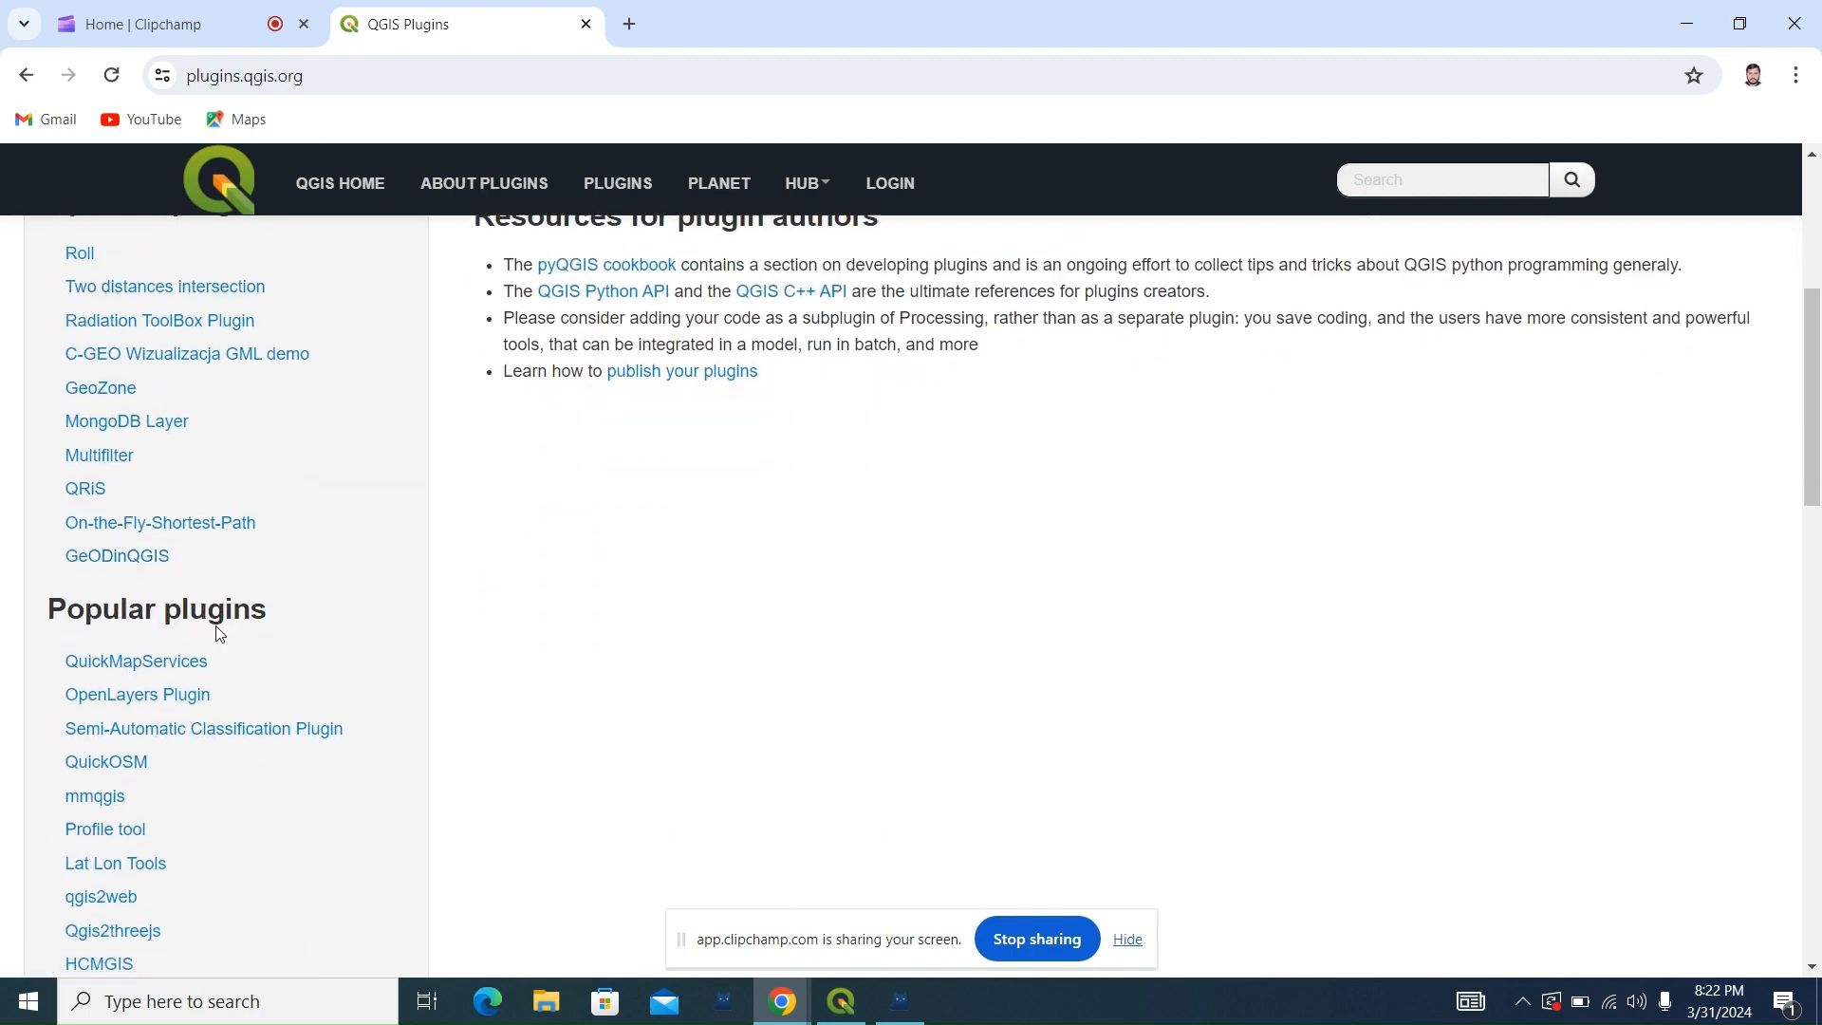
{"action": "scroll", "coordinate": [176, 615], "scroll_direction": "down", "scroll_amount": 2}
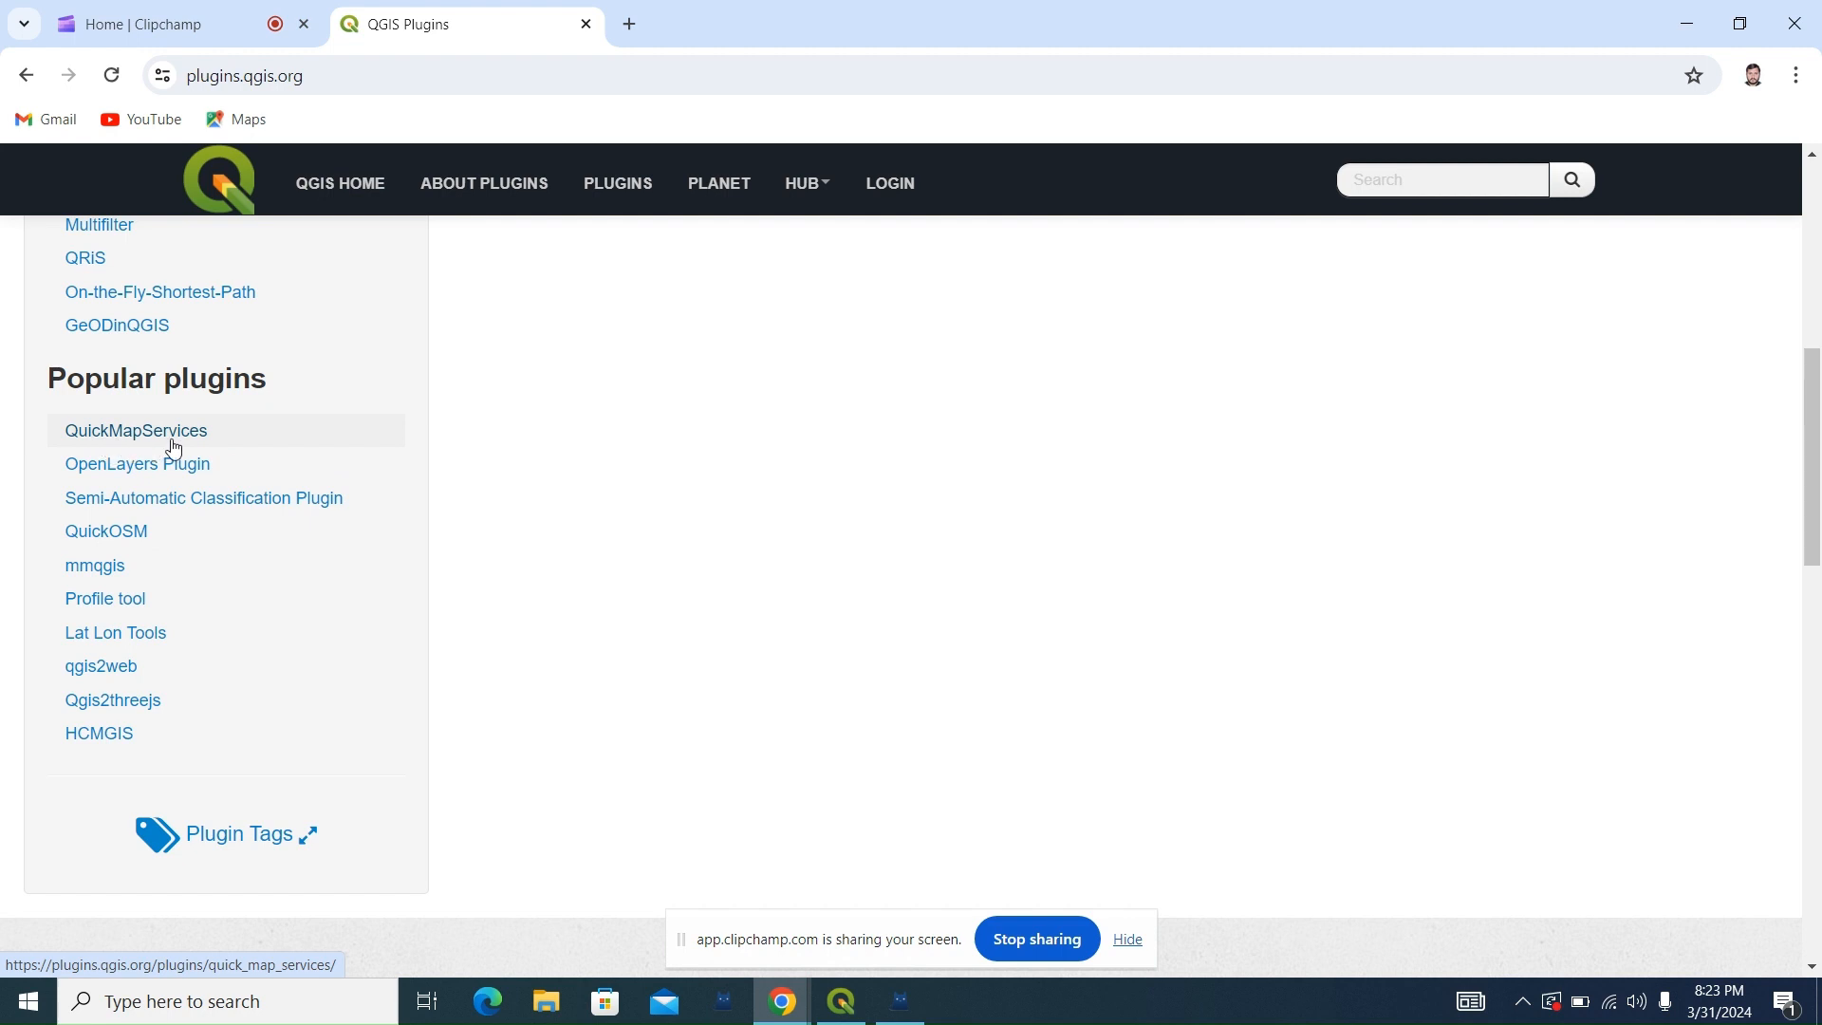
Step: Switch back to QGIS and search all plugins in the plugin manager for "quickma"
{"action": "left_click", "coordinate": [838, 1000]}
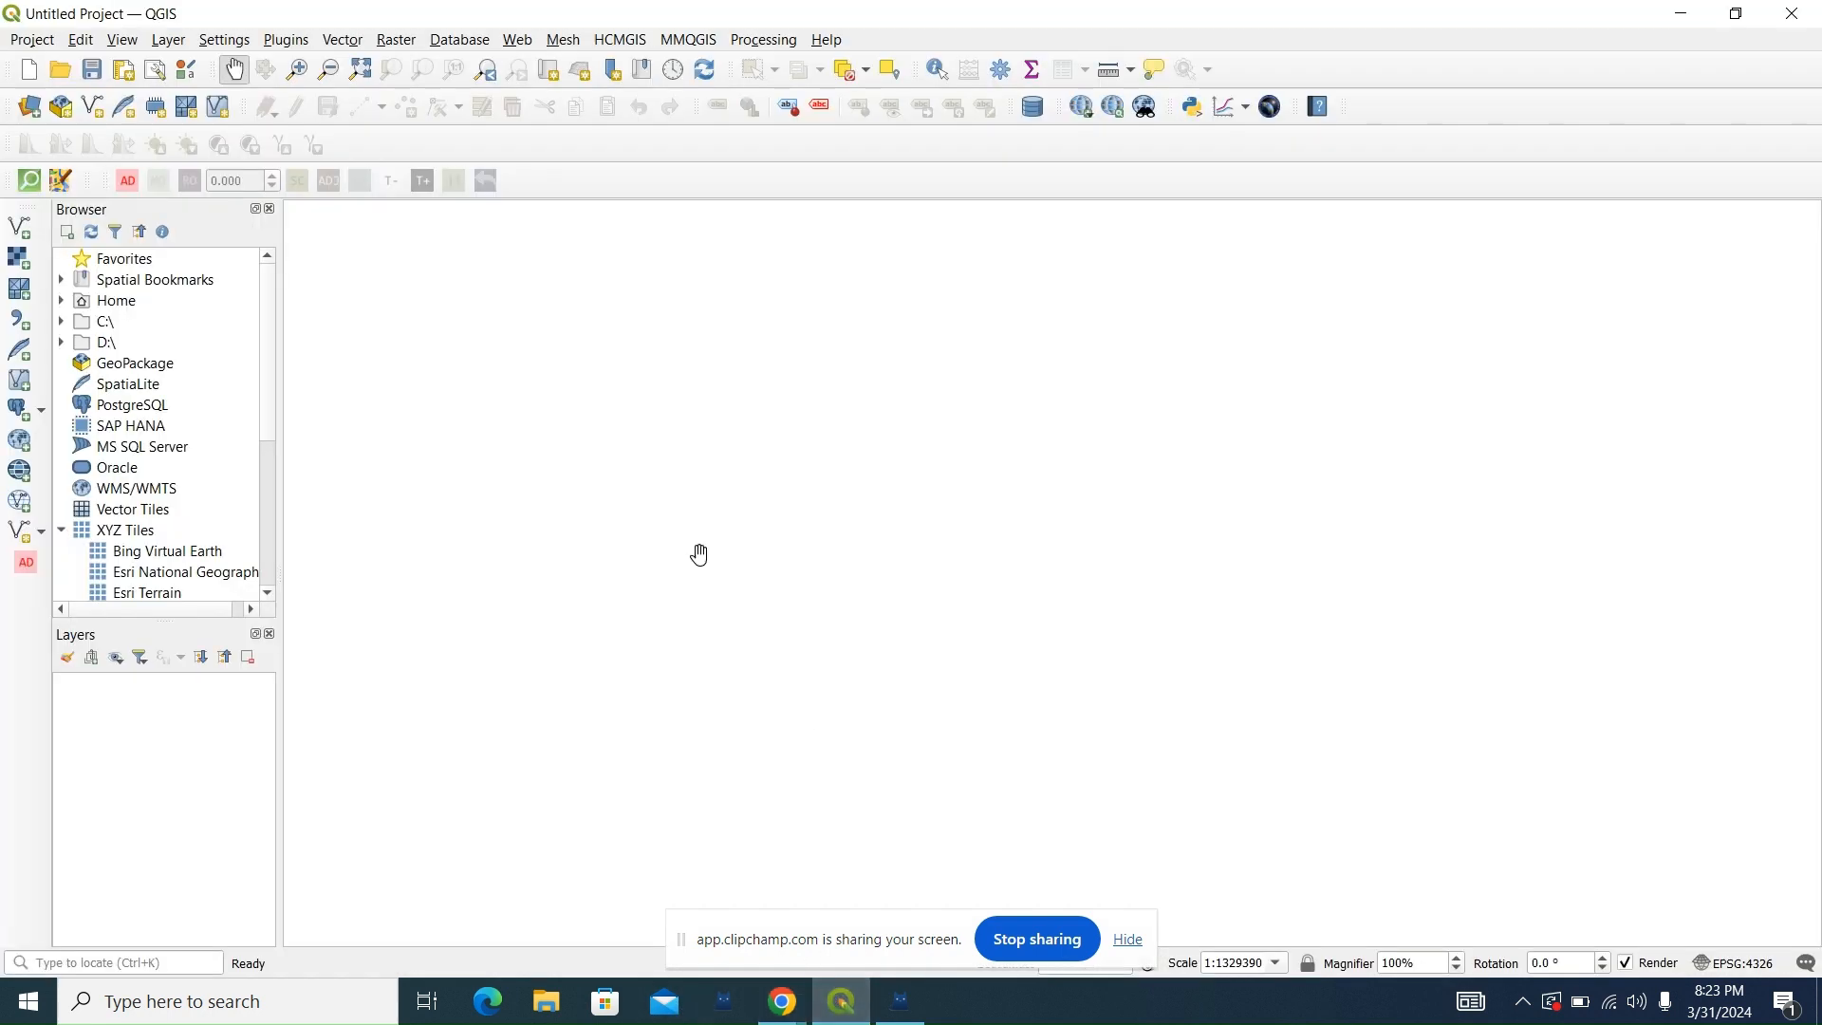
{"action": "left_click", "coordinate": [289, 42]}
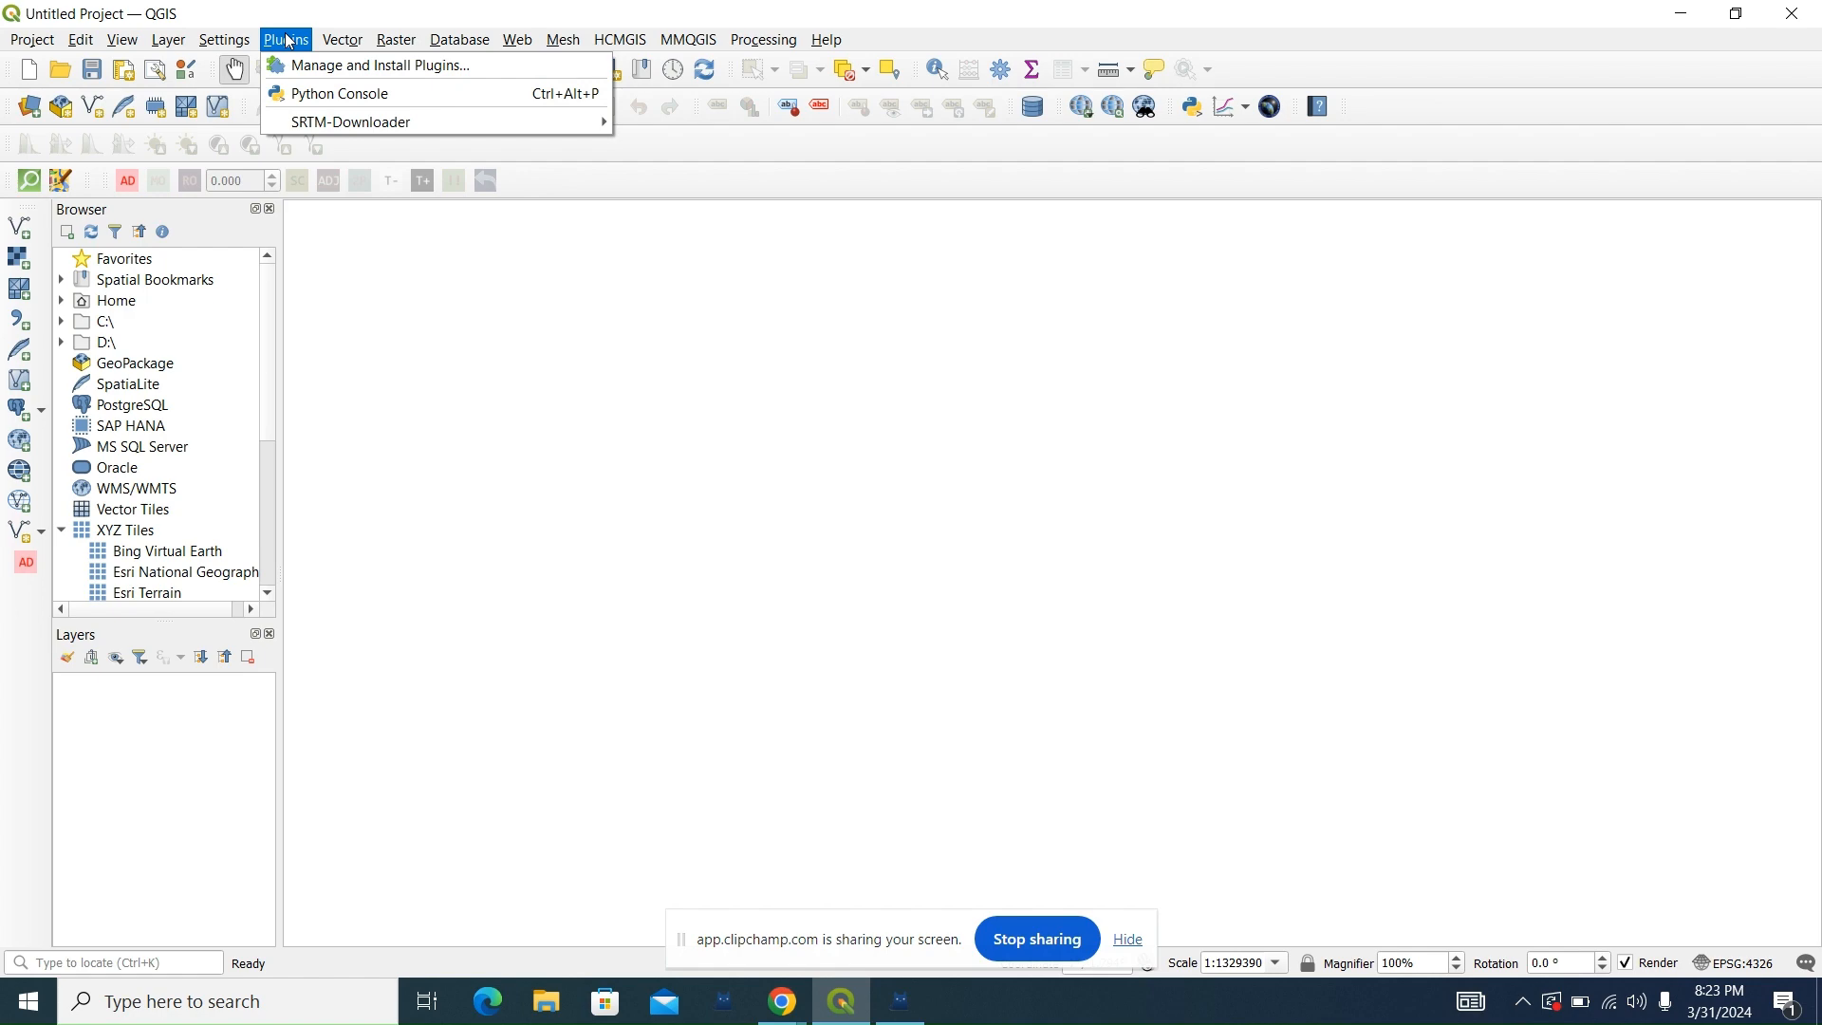
{"action": "left_click", "coordinate": [361, 66]}
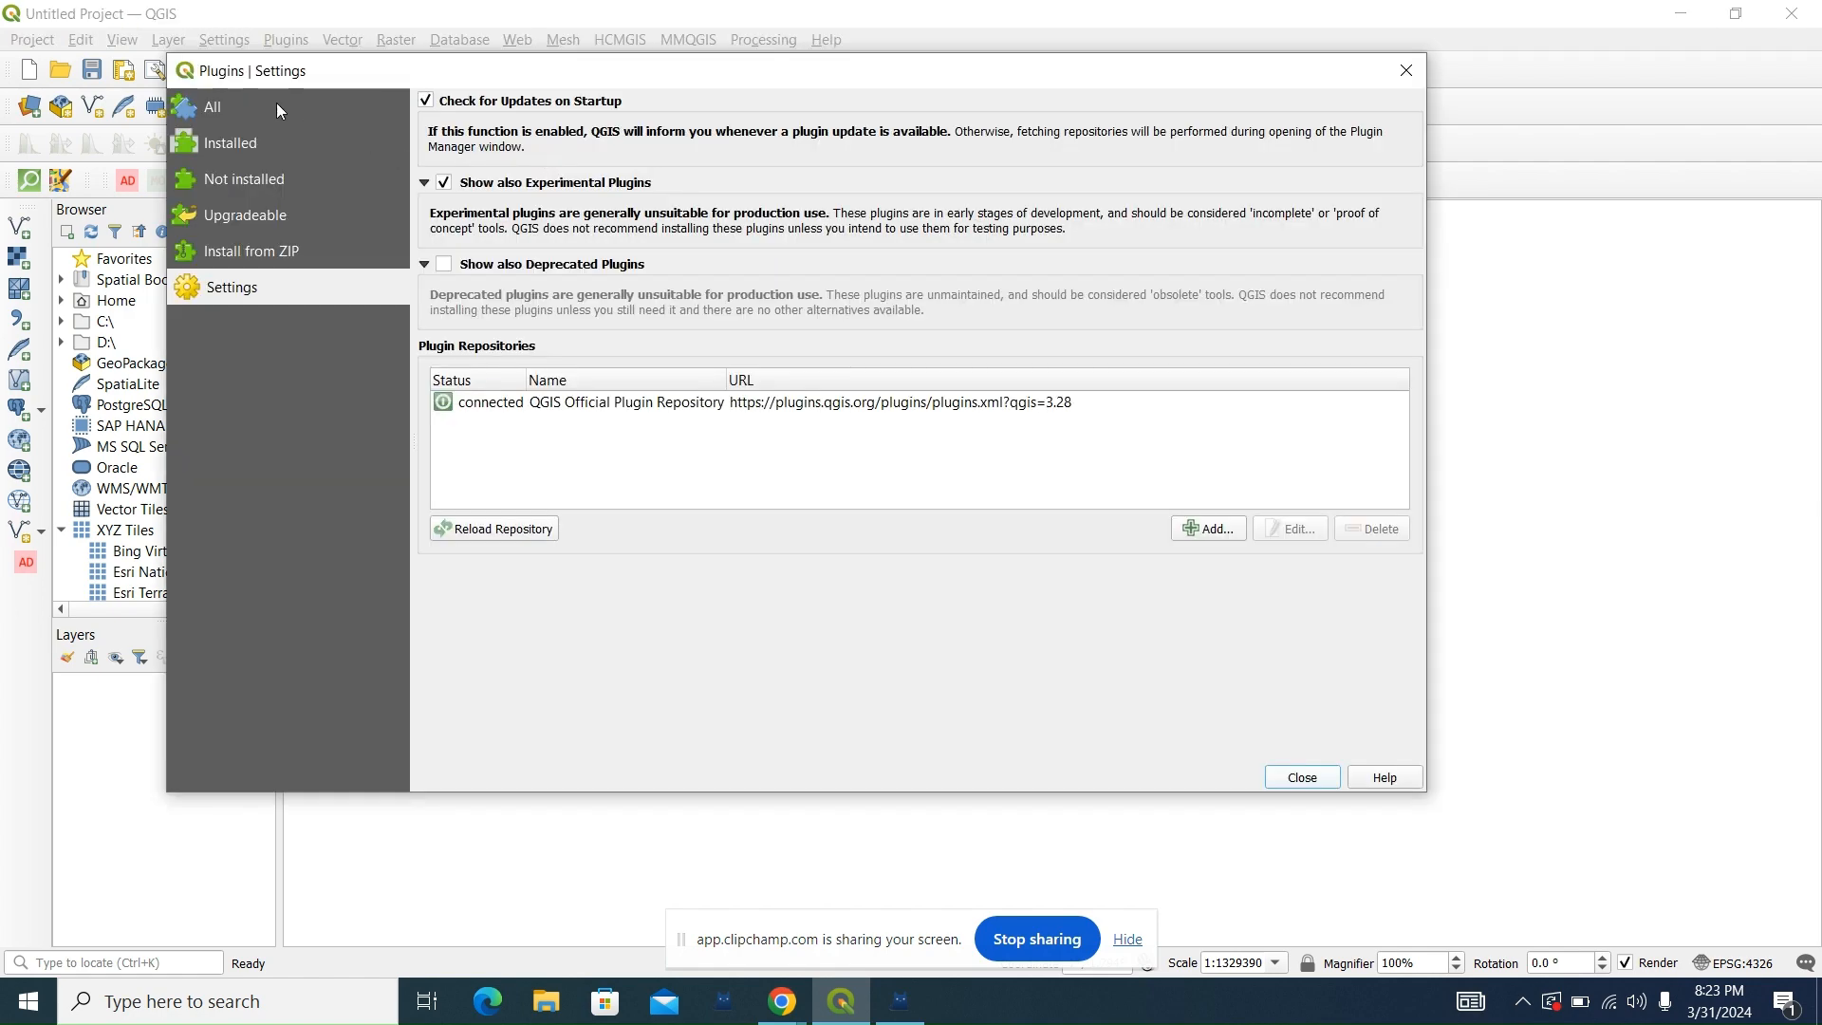
{"action": "left_click", "coordinate": [277, 106]}
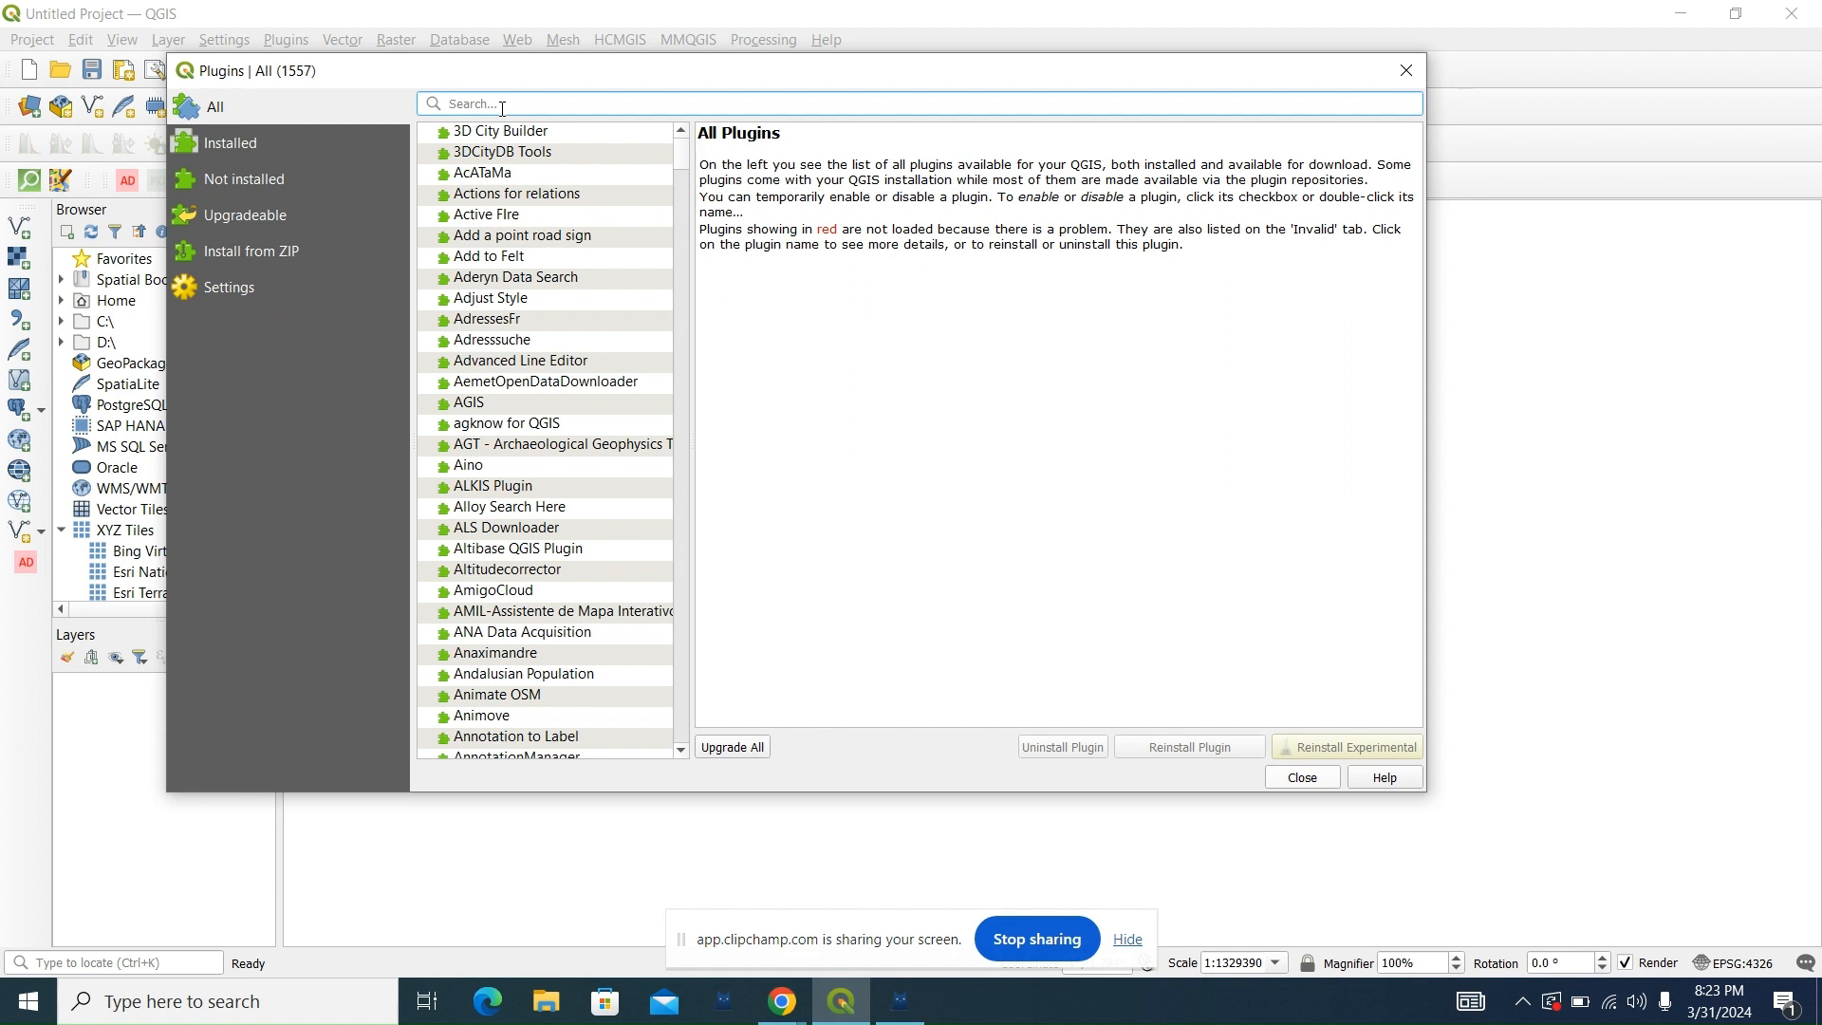
{"action": "type", "text": "qu"}
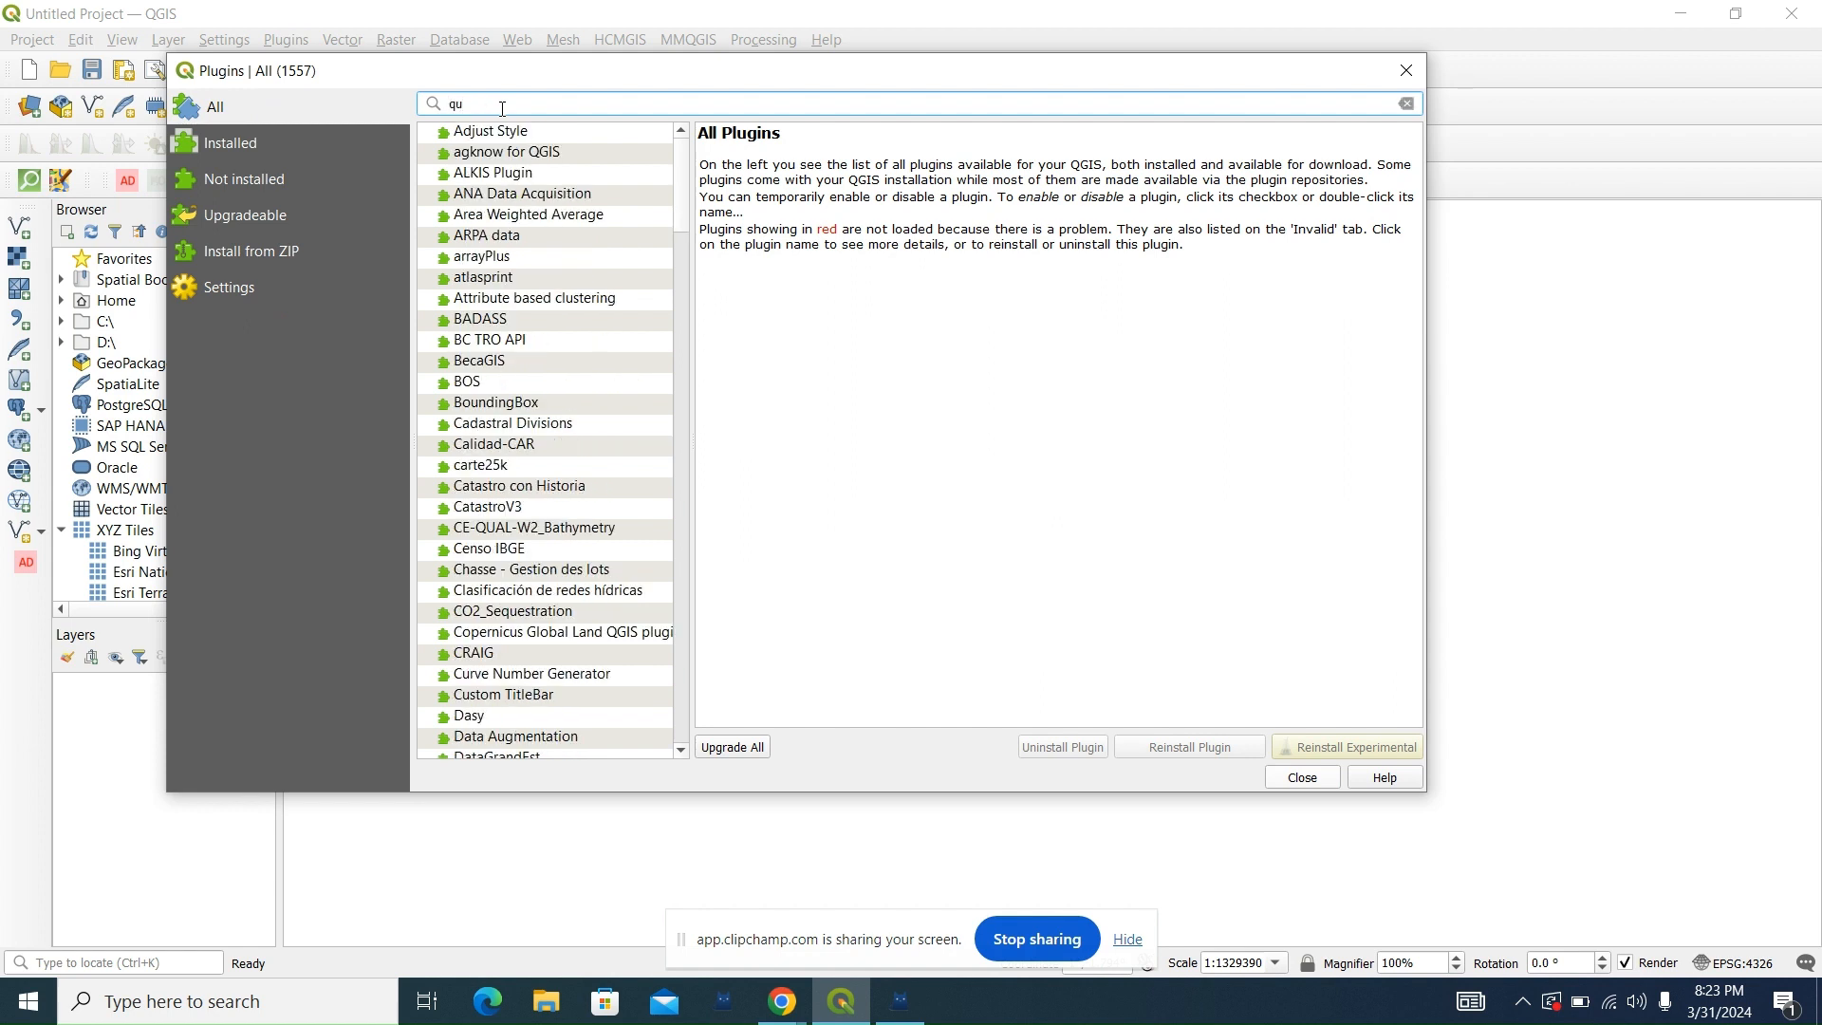
{"action": "type", "text": "ick"}
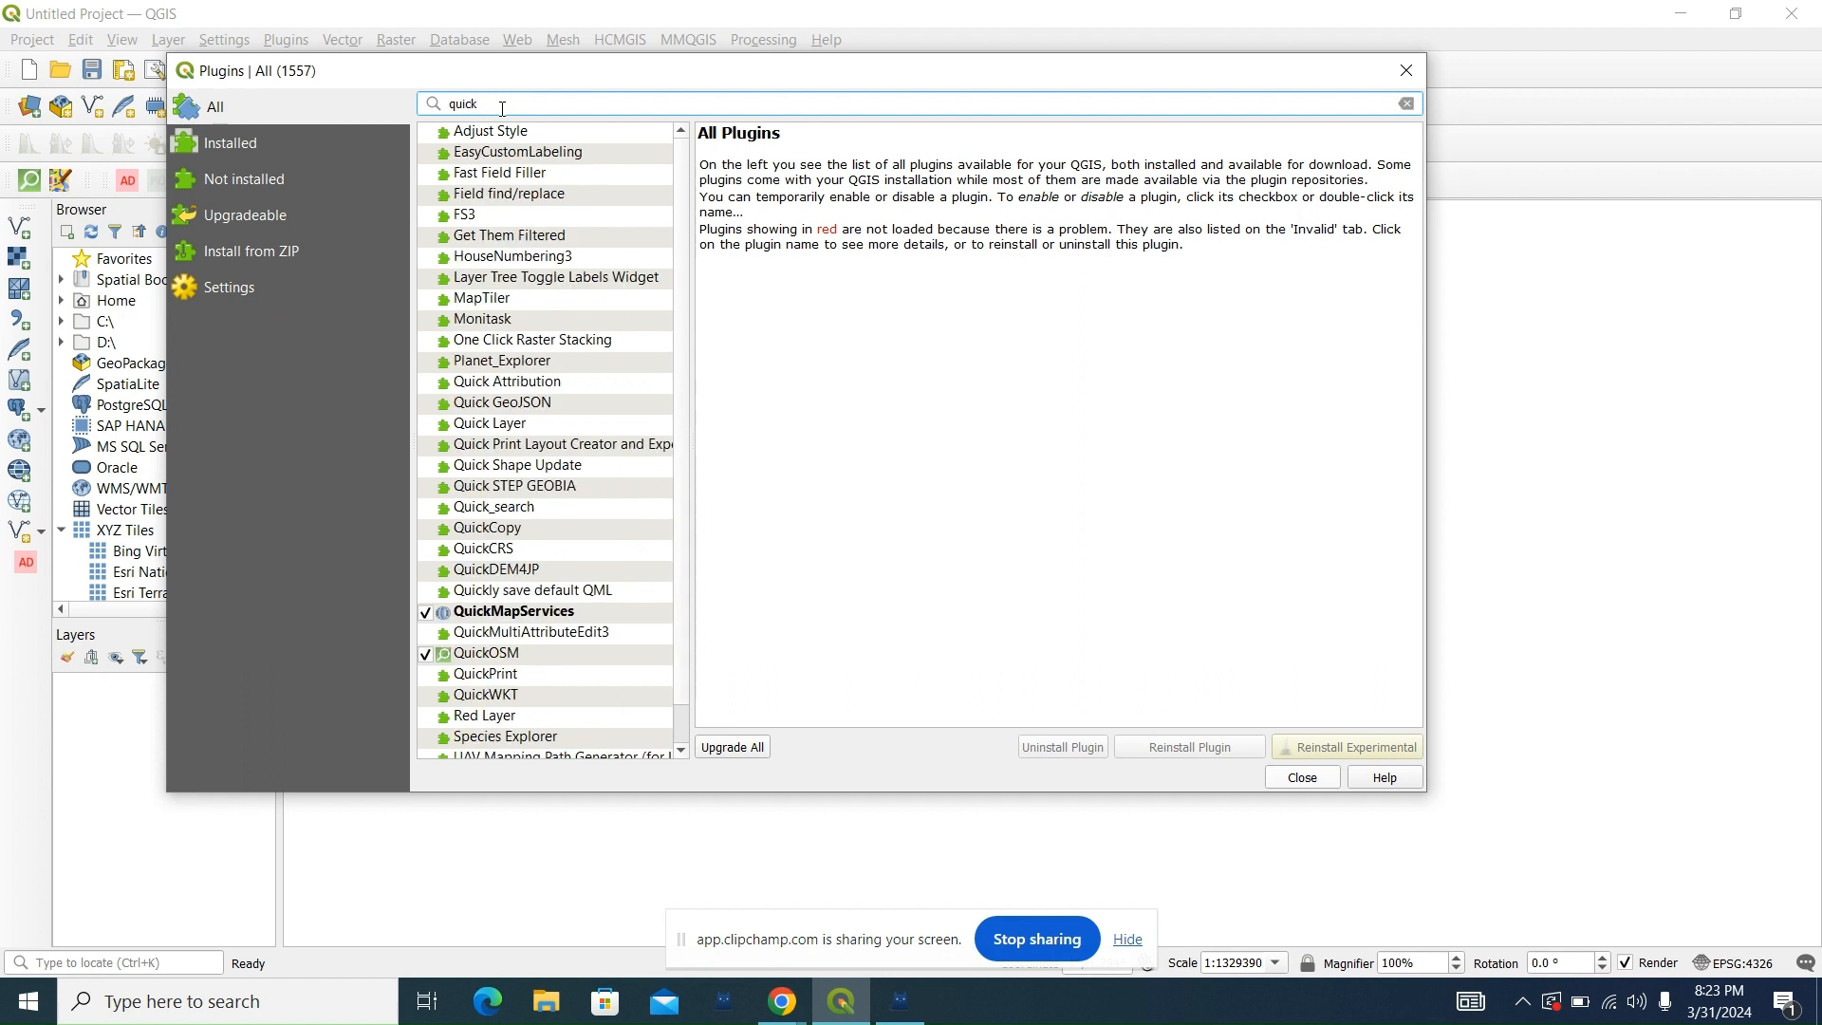
{"action": "type", "text": "ma"}
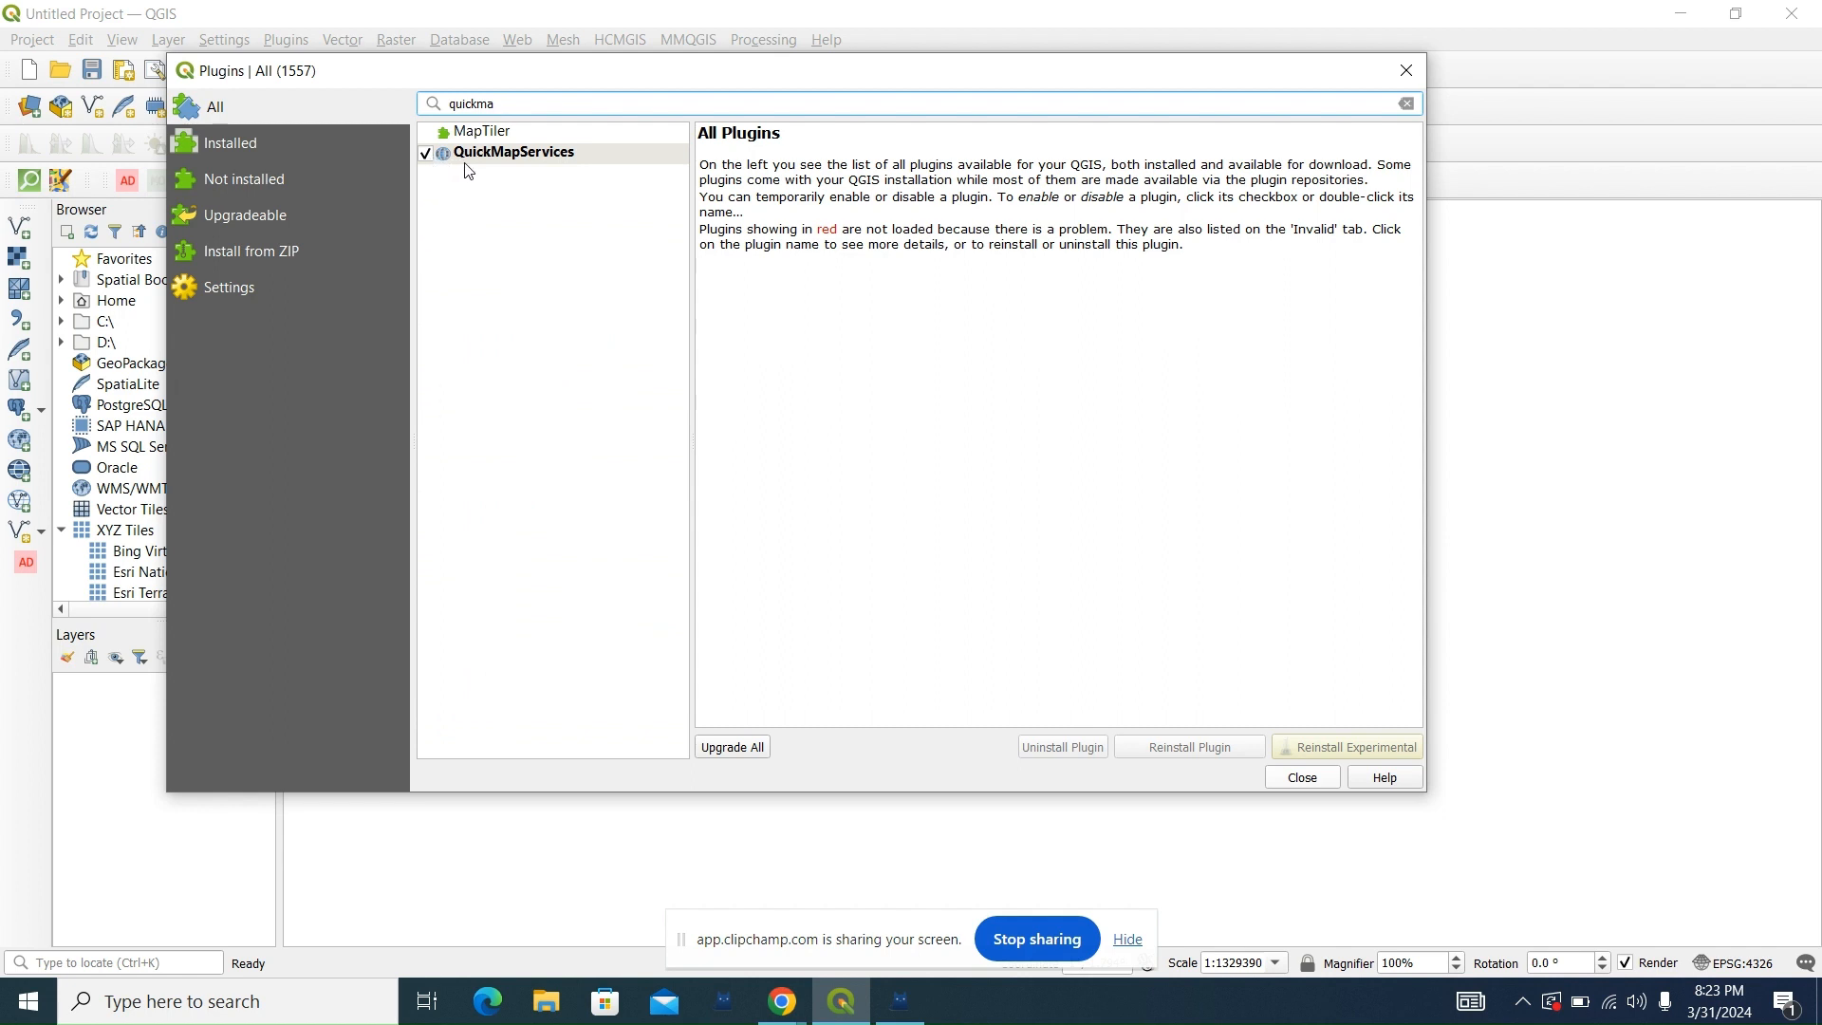
Step: Review the QuickMapServices plugin's details, disabling and re-enabling it, and clear the plugin search
{"action": "left_click", "coordinate": [432, 157]}
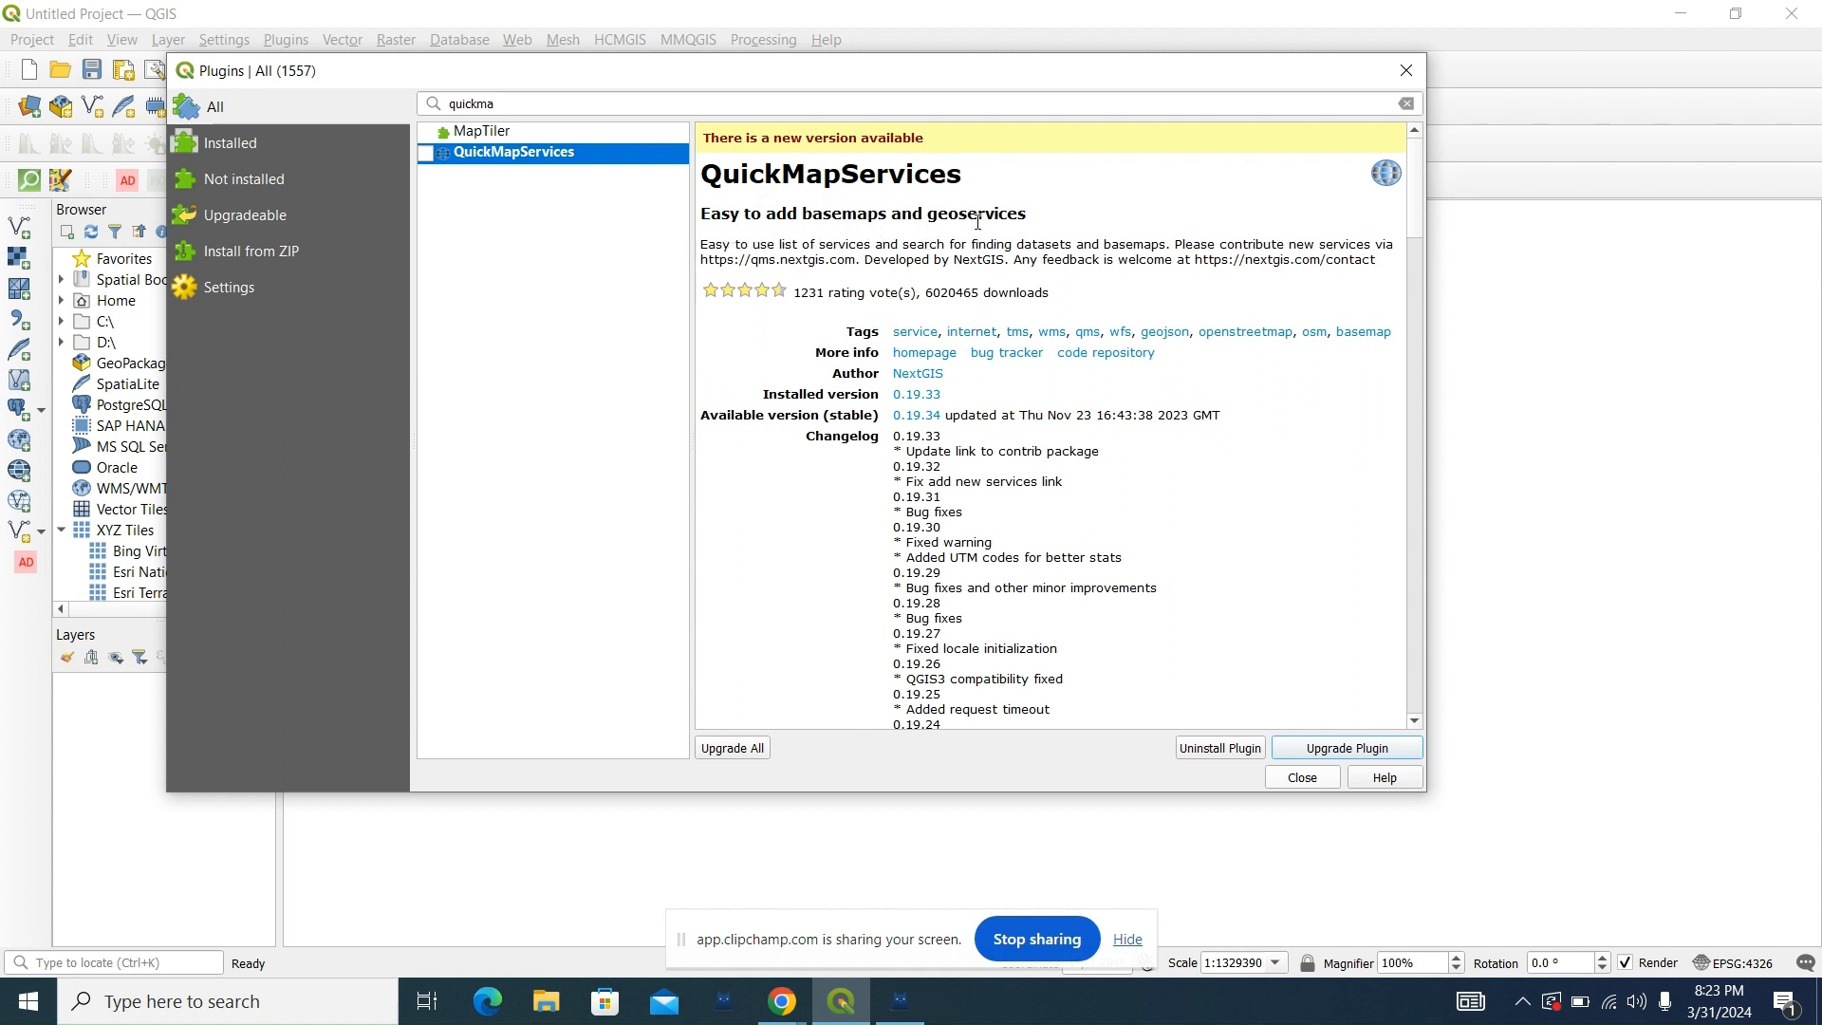
{"action": "scroll", "coordinate": [1077, 299], "scroll_direction": "down", "scroll_amount": 10}
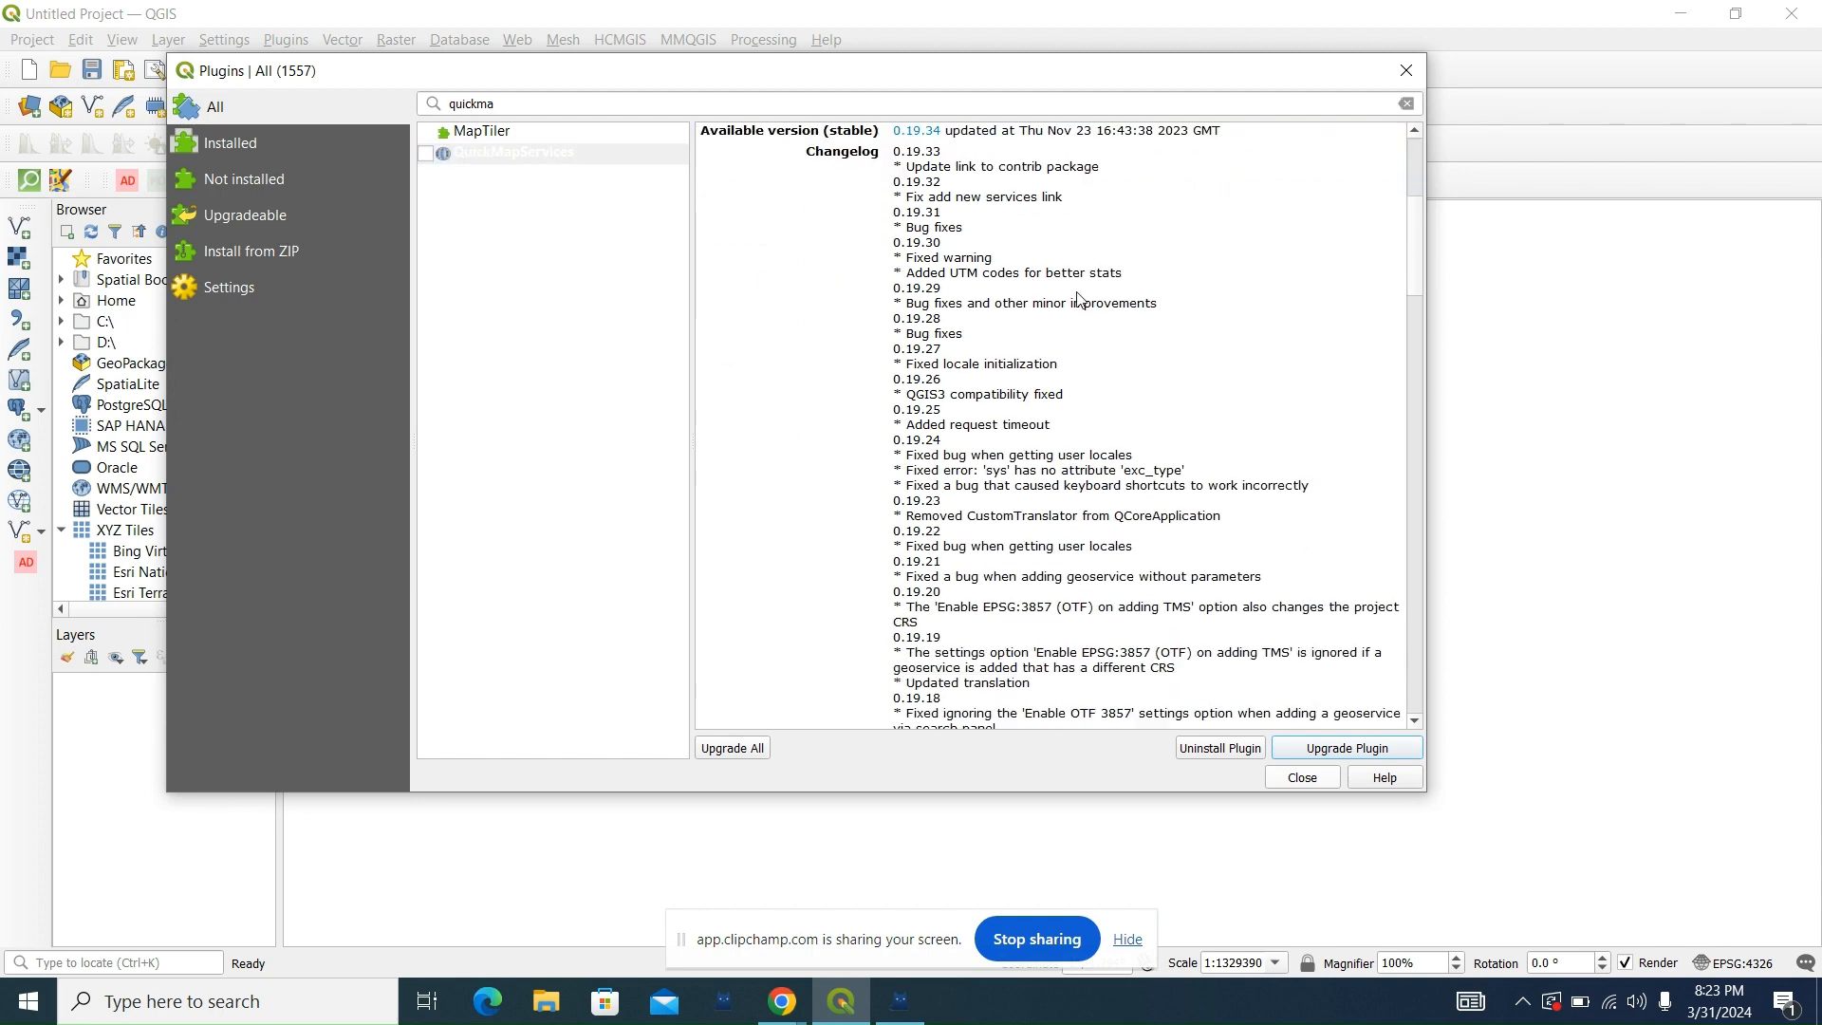
{"action": "scroll", "coordinate": [1098, 295], "scroll_direction": "up", "scroll_amount": 10}
{"action": "left_click", "coordinate": [426, 153]}
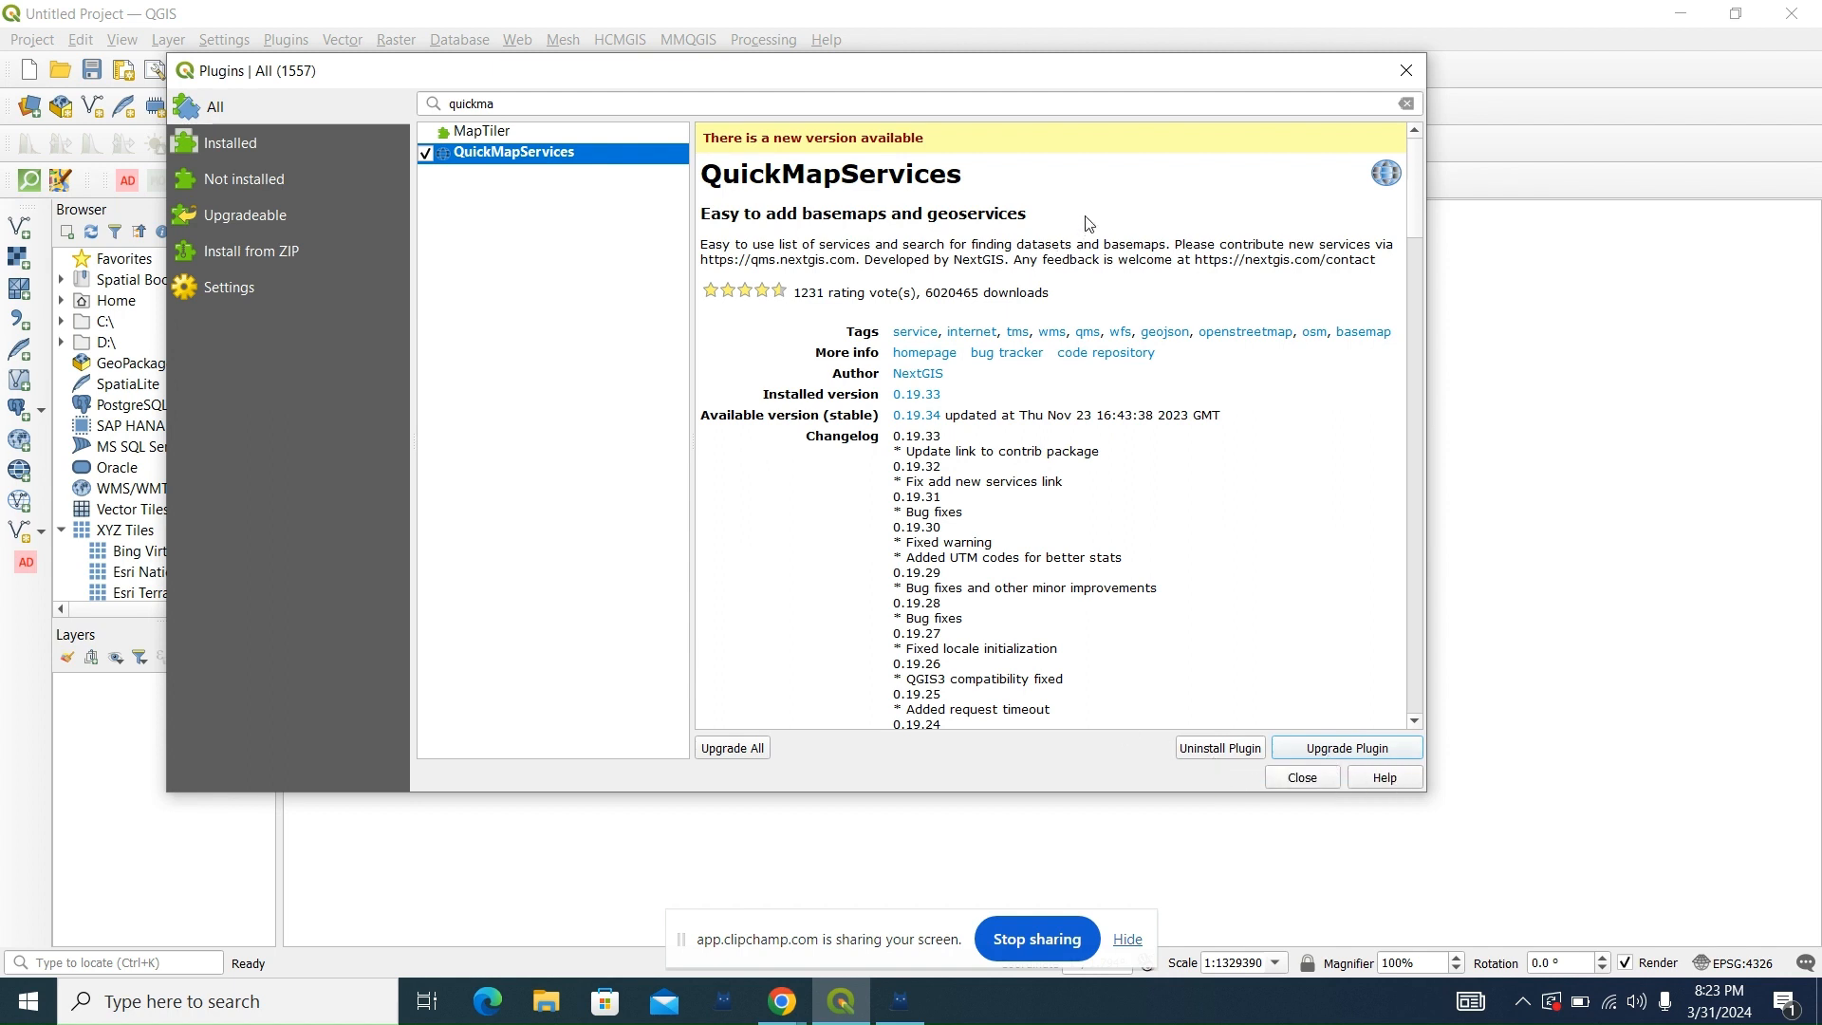
{"action": "left_click", "coordinate": [1406, 104]}
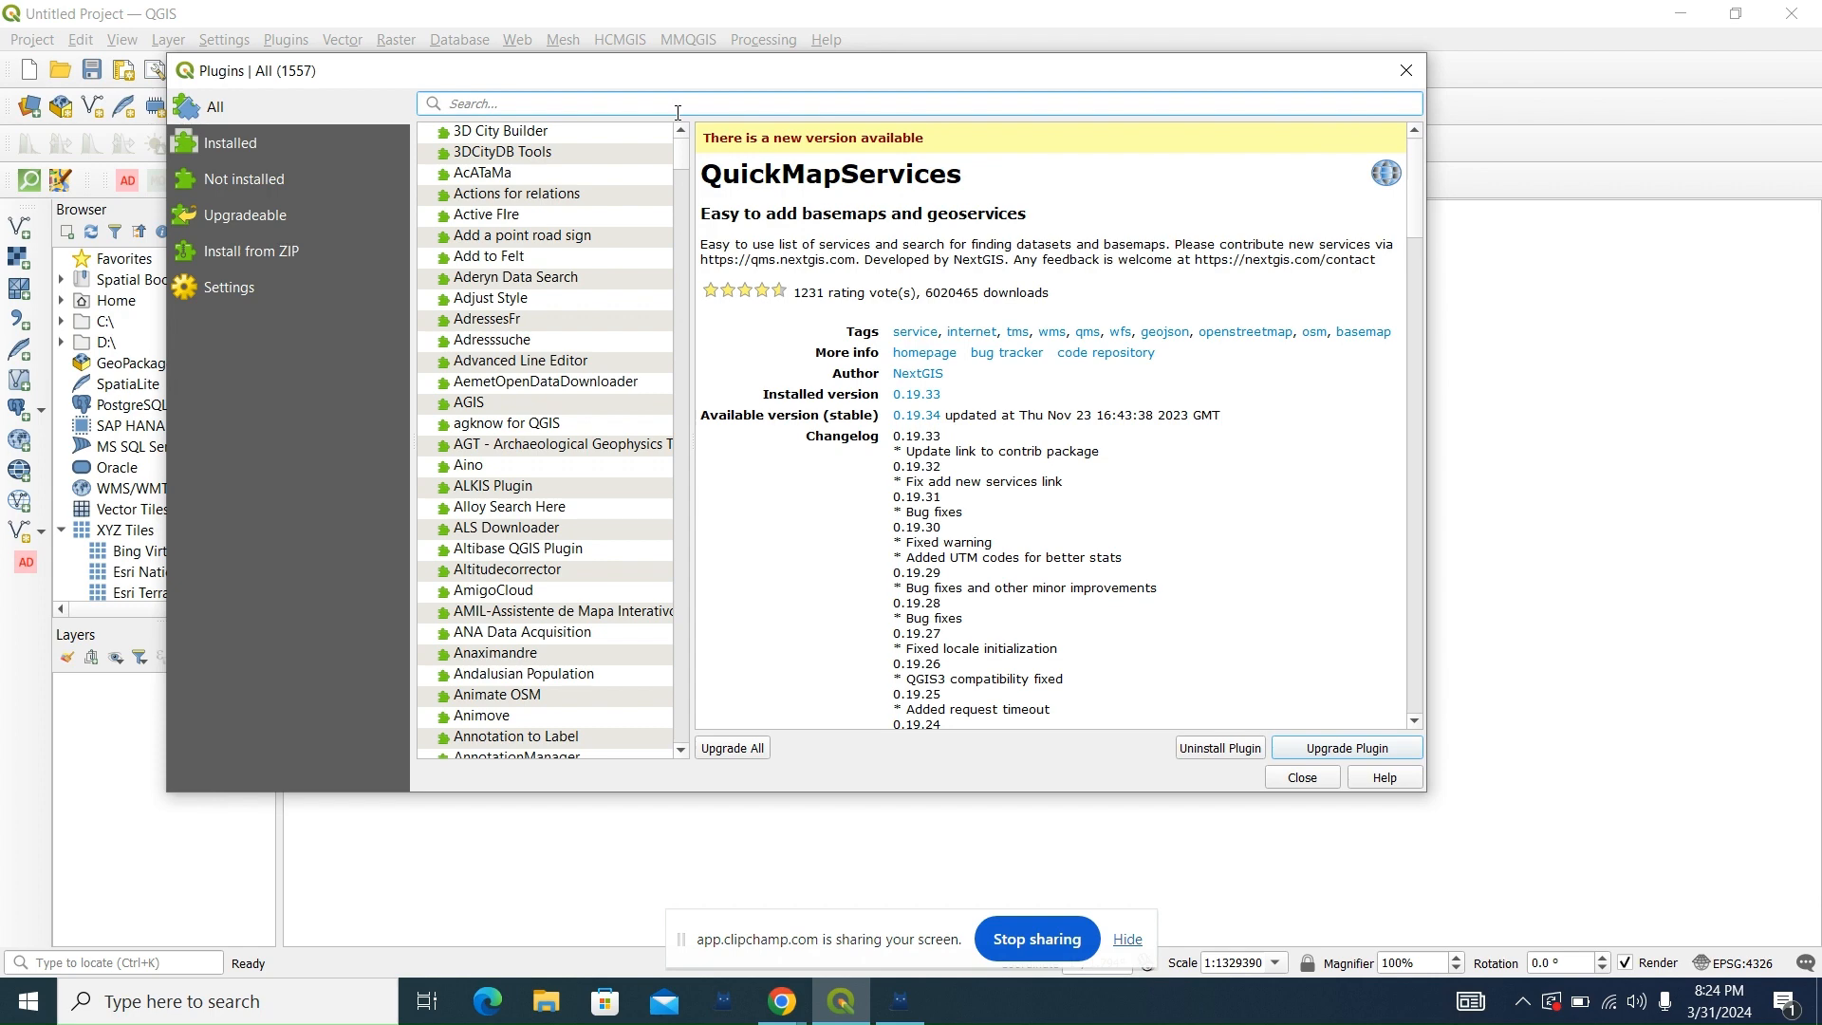
Step: Search all plugins for "autosa", install the autoSaver plugin and enable its unchecked second entry, clearing the search
{"action": "type", "text": "auto"}
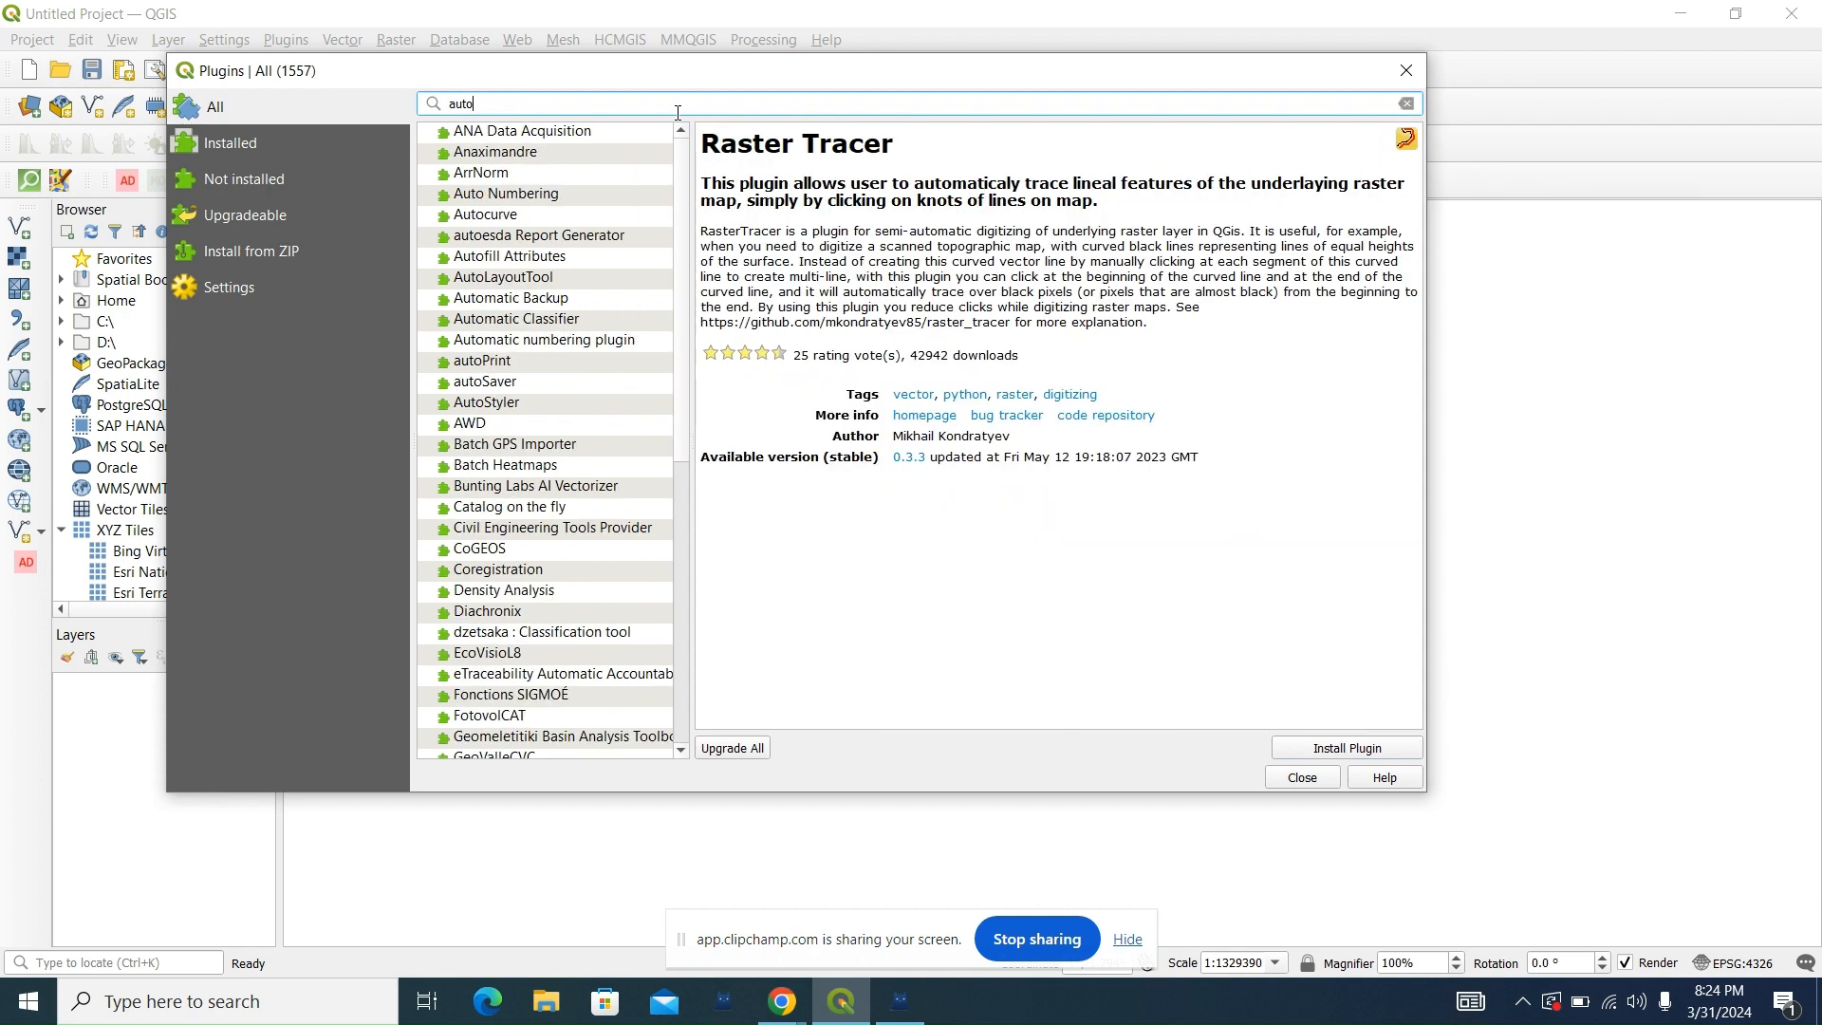
{"action": "type", "text": "sa"}
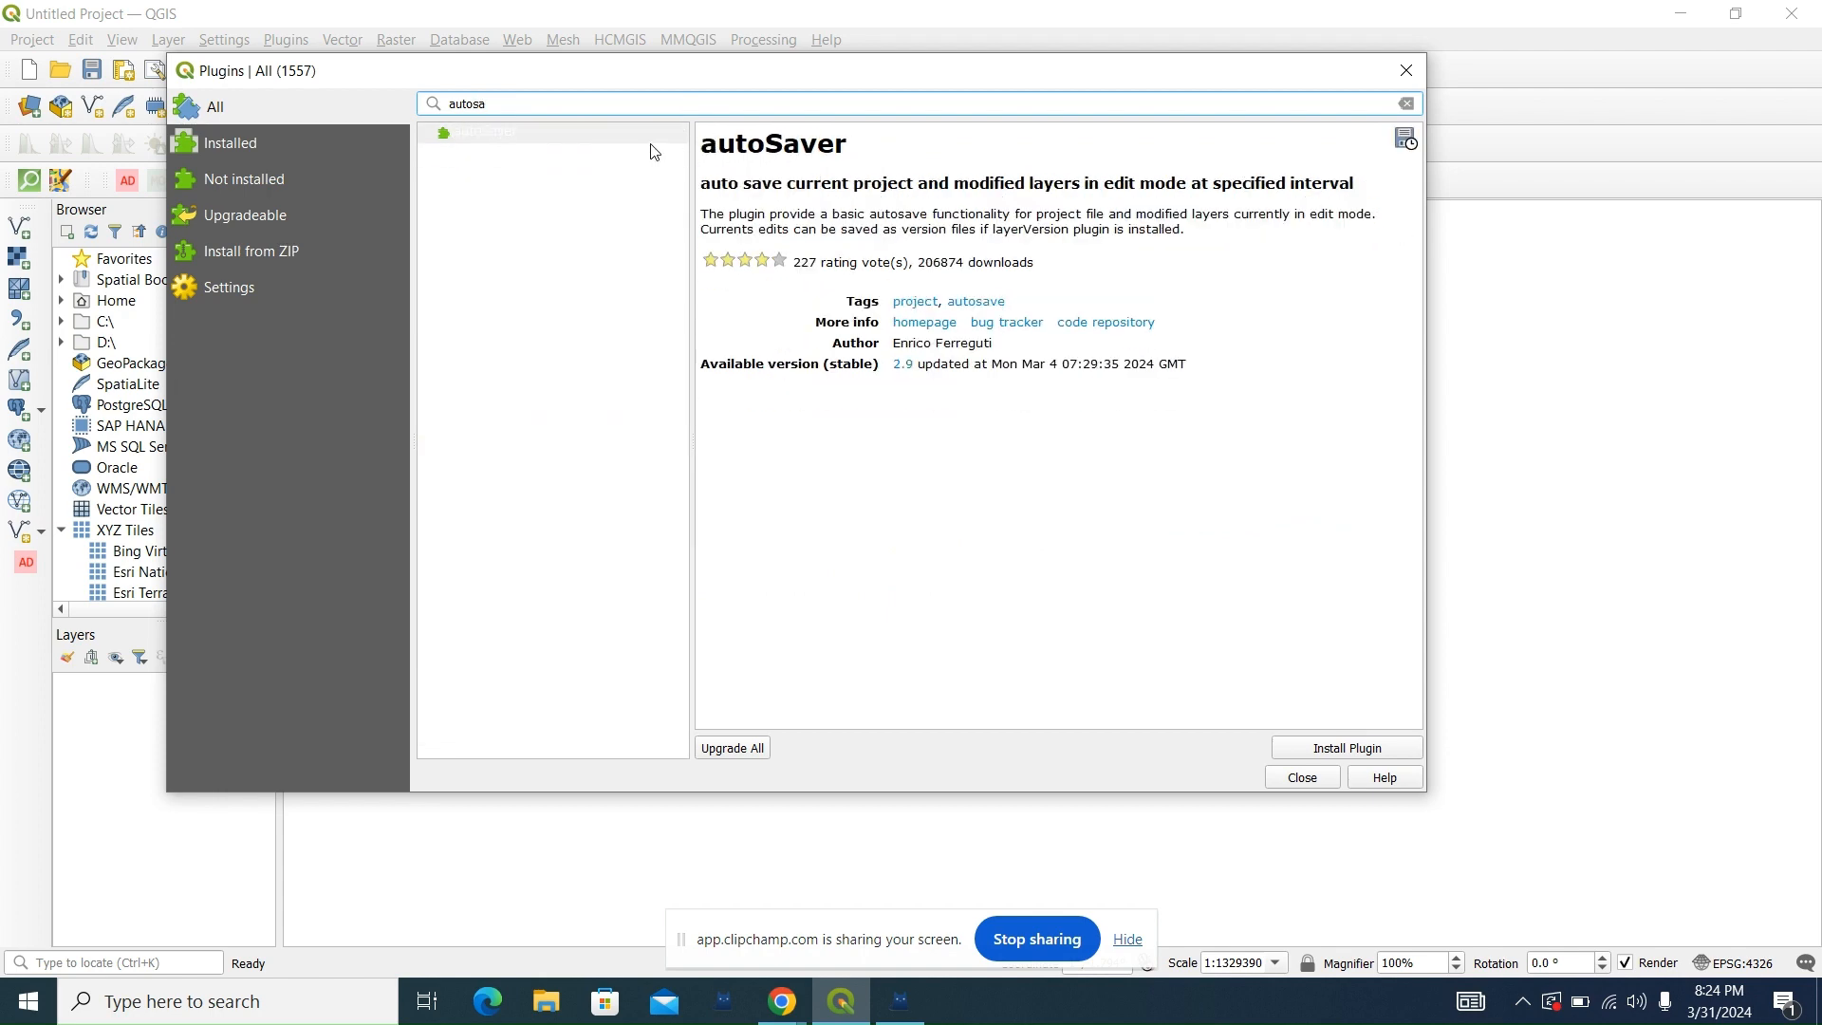
{"action": "left_click", "coordinate": [475, 140]}
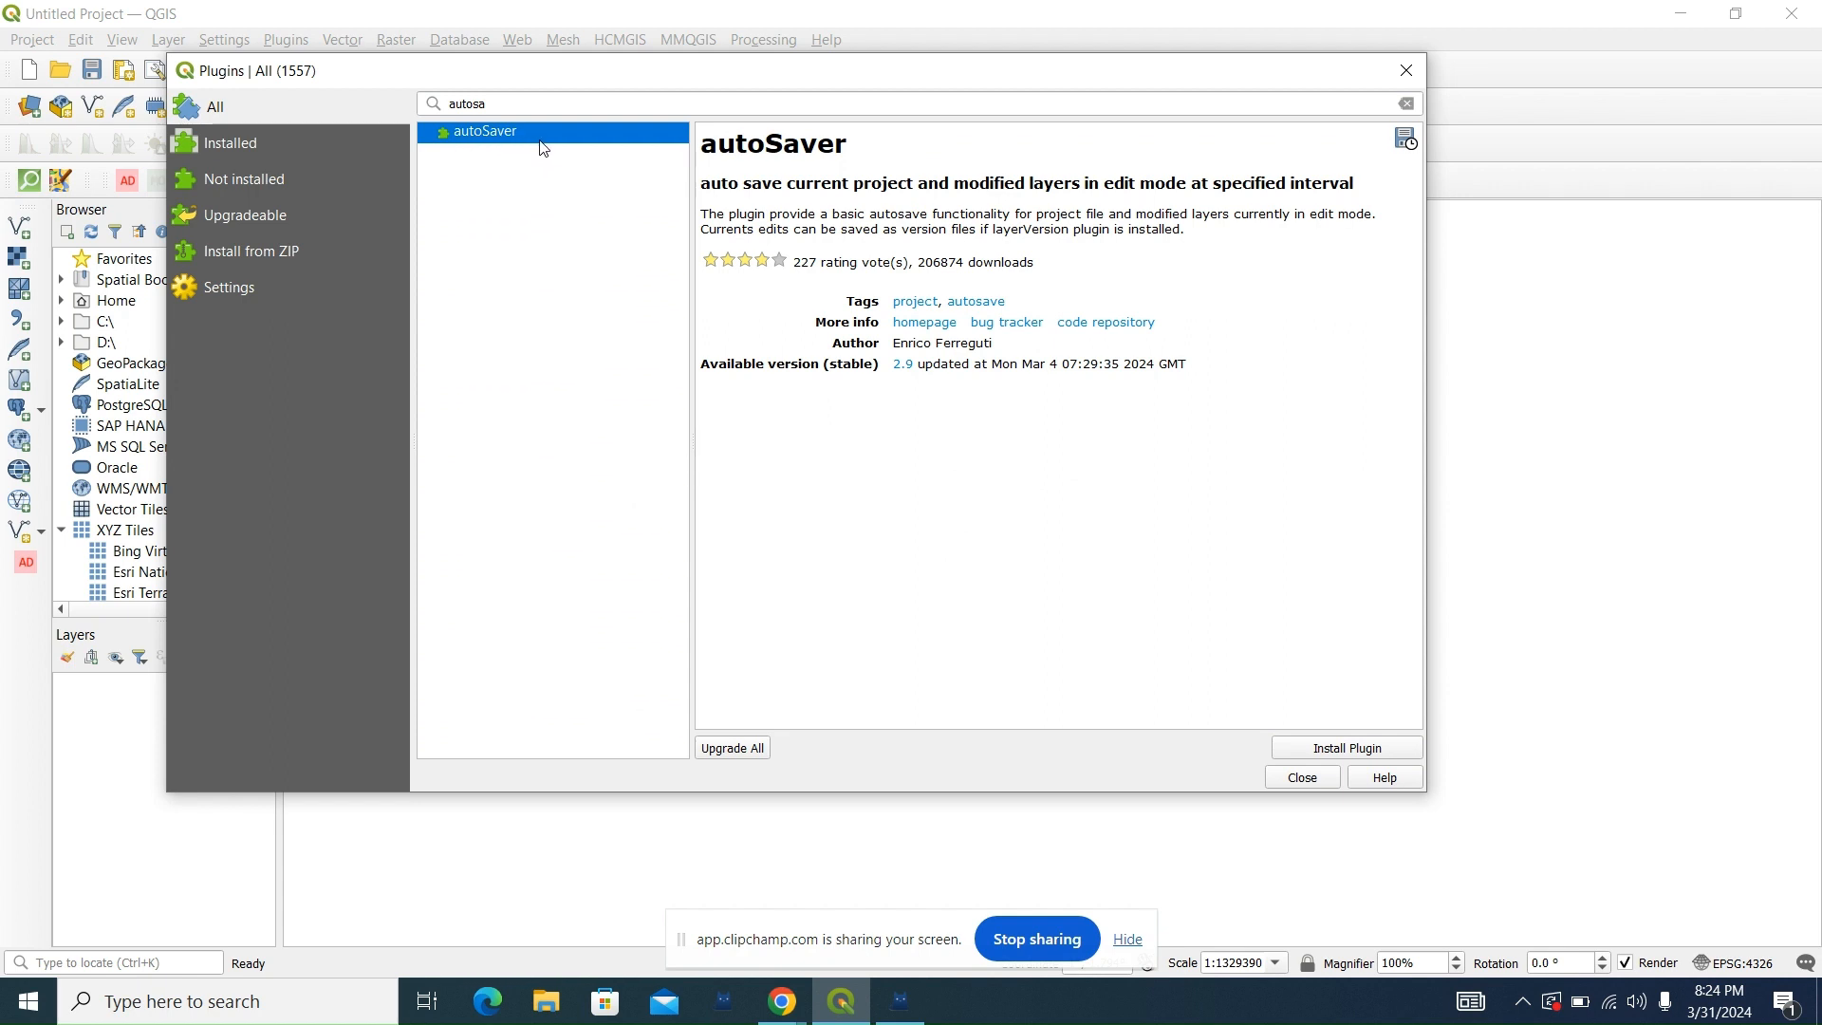
{"action": "left_click", "coordinate": [1370, 748]}
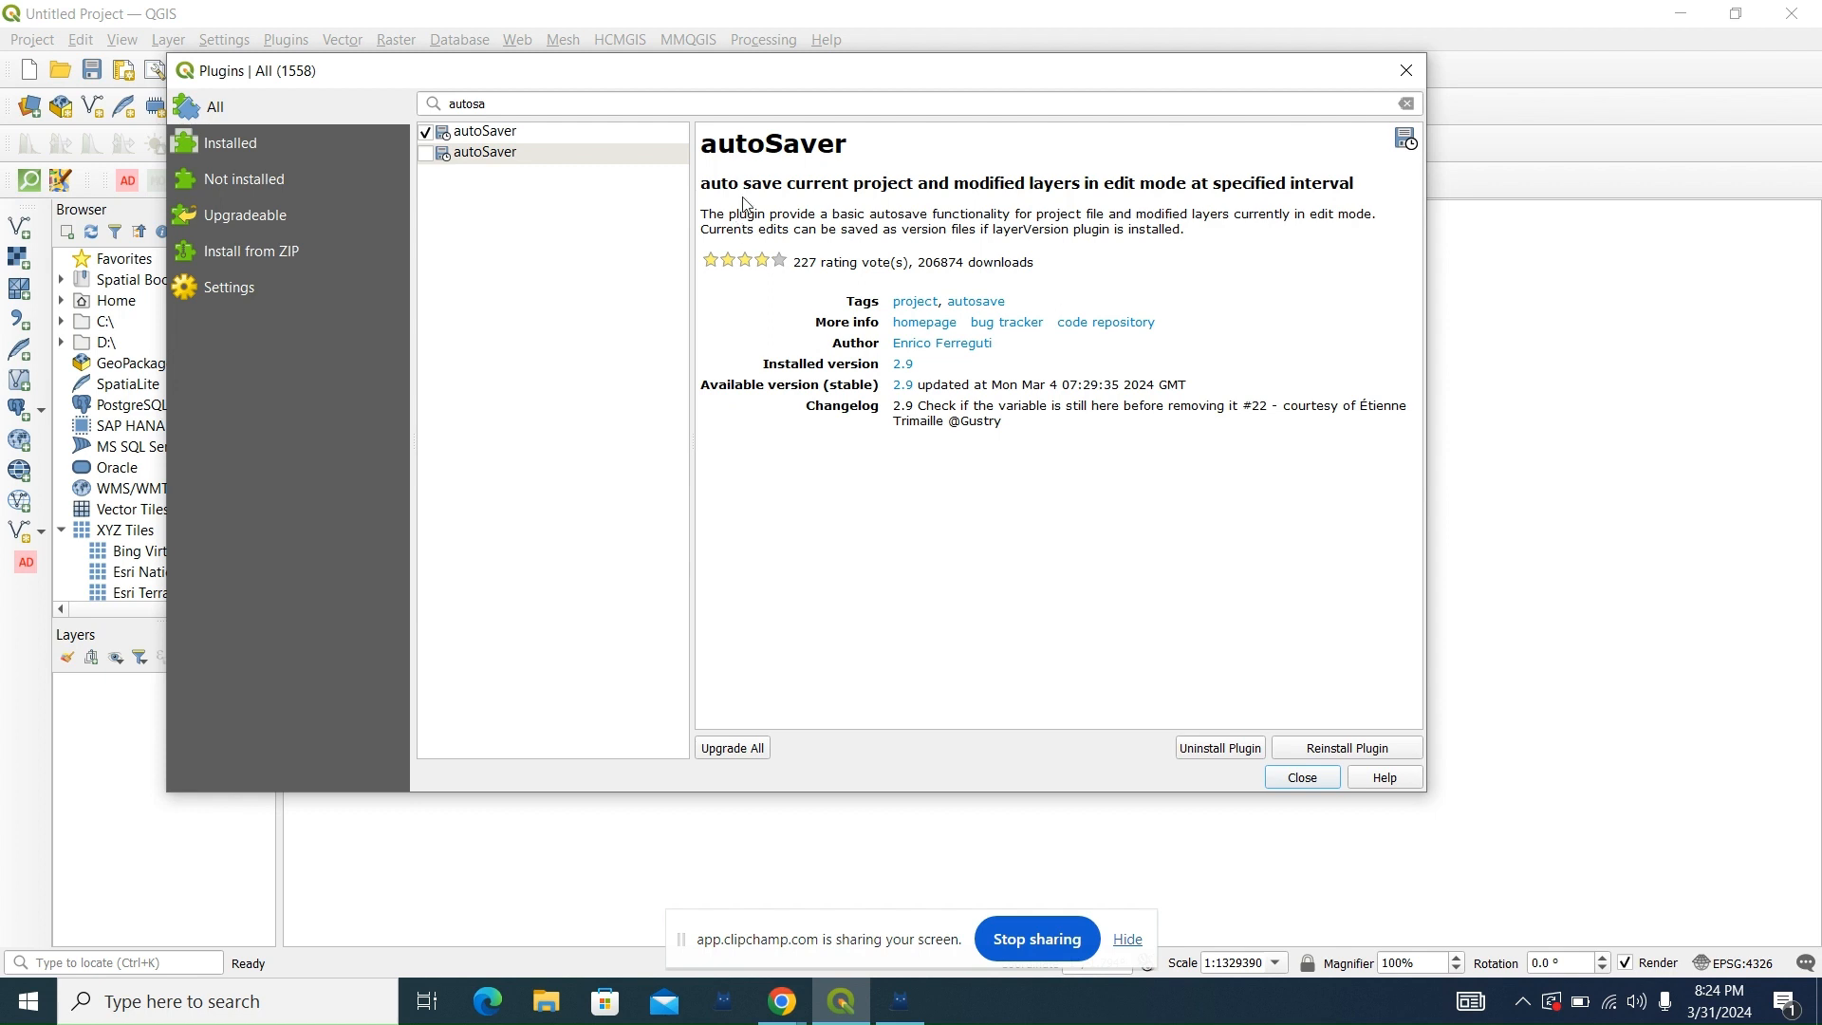
{"action": "left_click", "coordinate": [425, 153]}
{"action": "left_click", "coordinate": [1406, 105]}
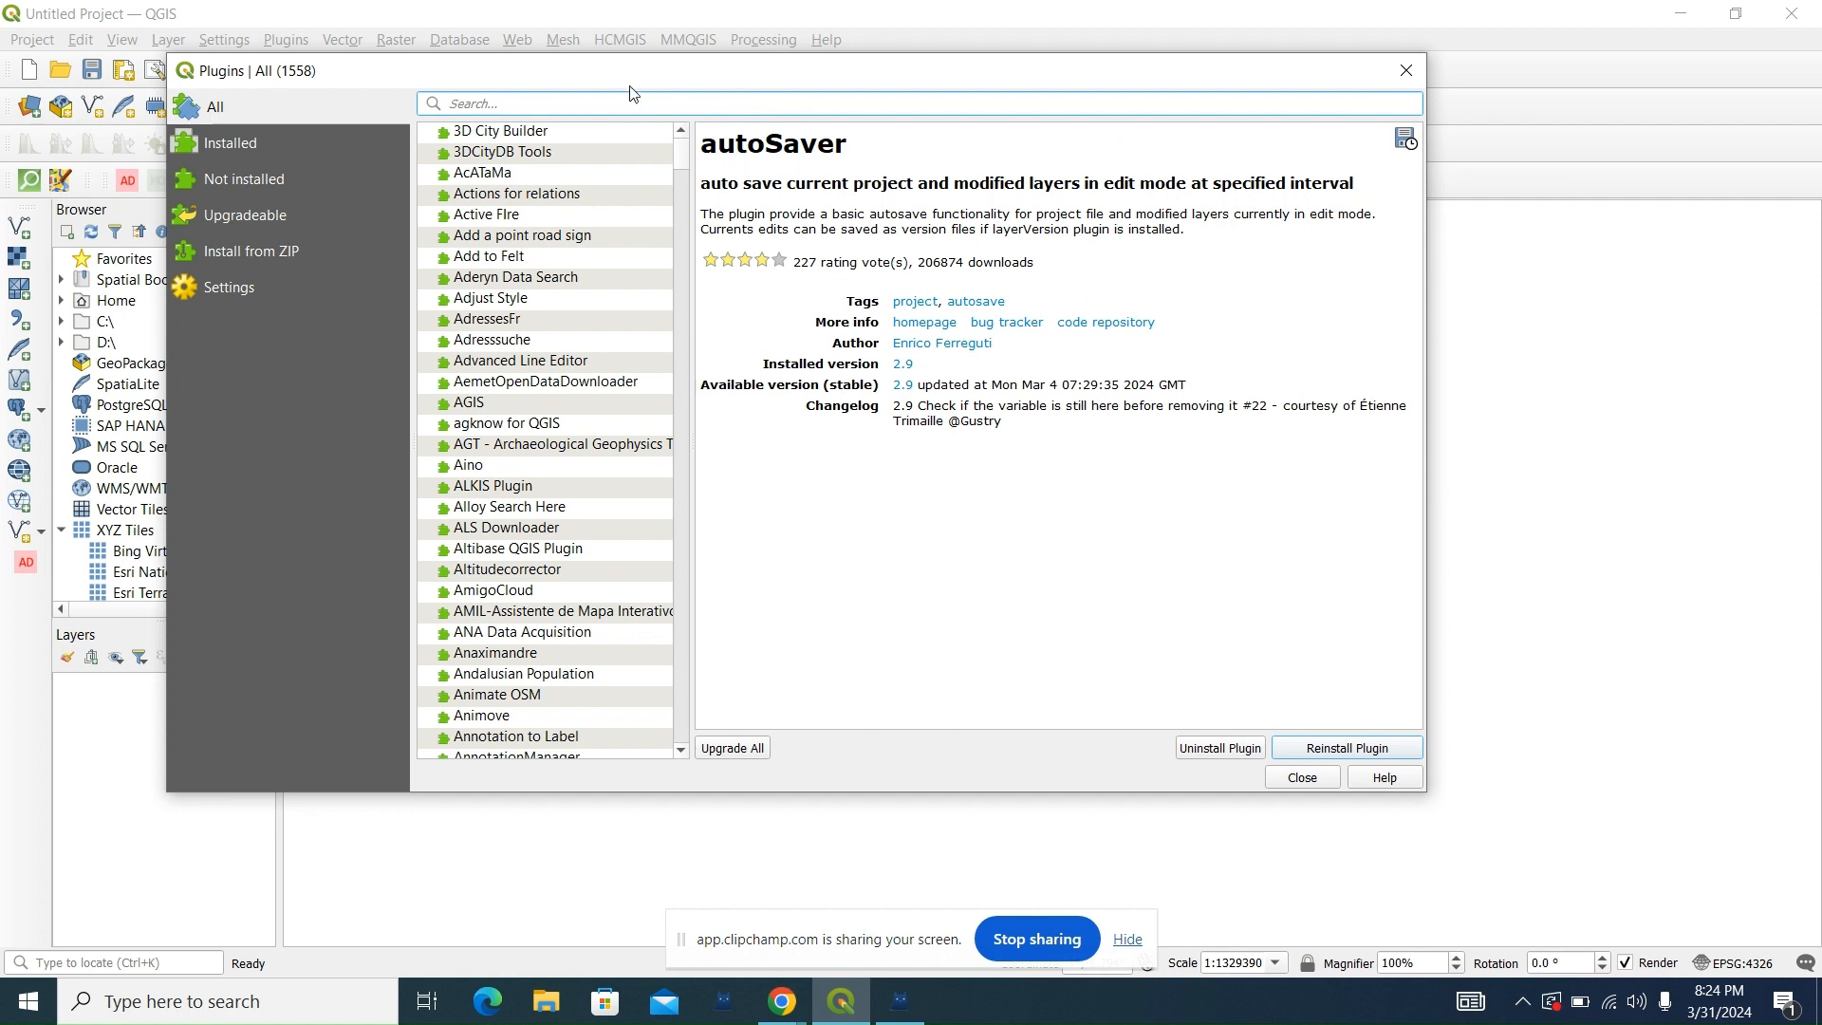
Step: Find the HCMGIS plugin by searching for "HC", disable and re-enable it, and close the plugin manager
{"action": "left_click_drag", "start_coordinate": [622, 65], "coordinate": [672, 124]}
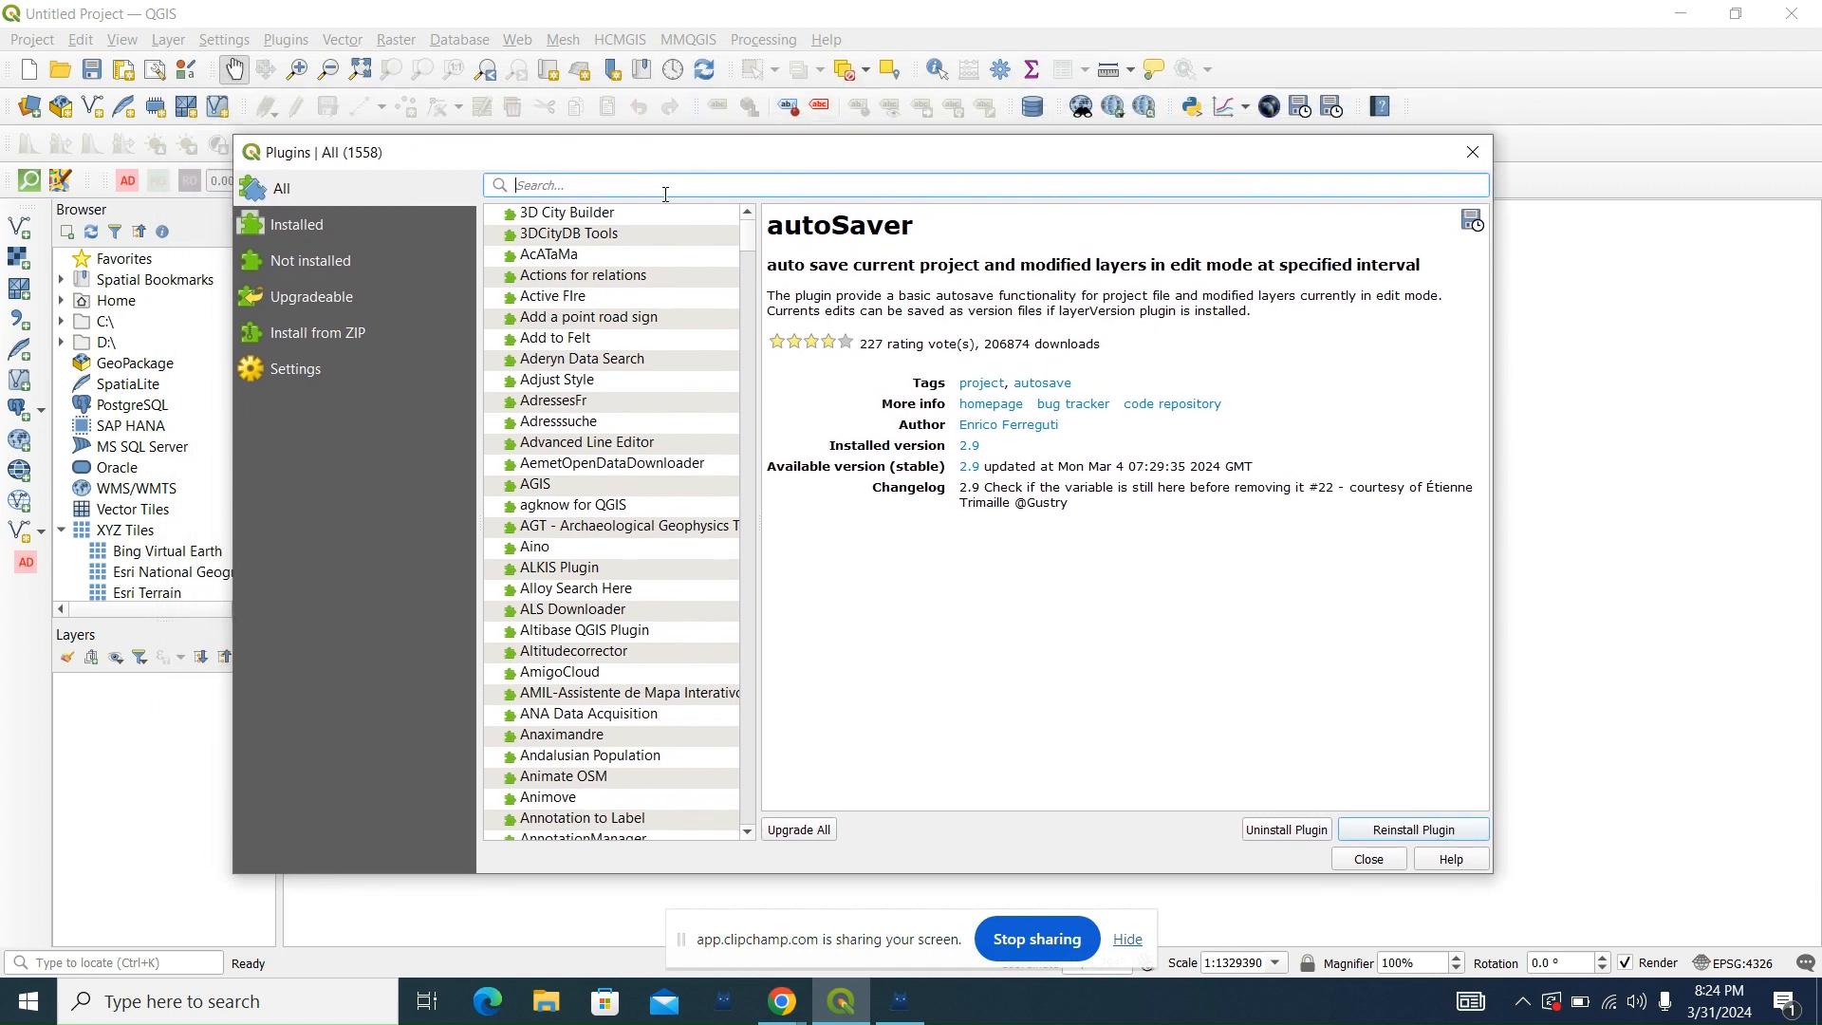
{"action": "type", "text": "H"}
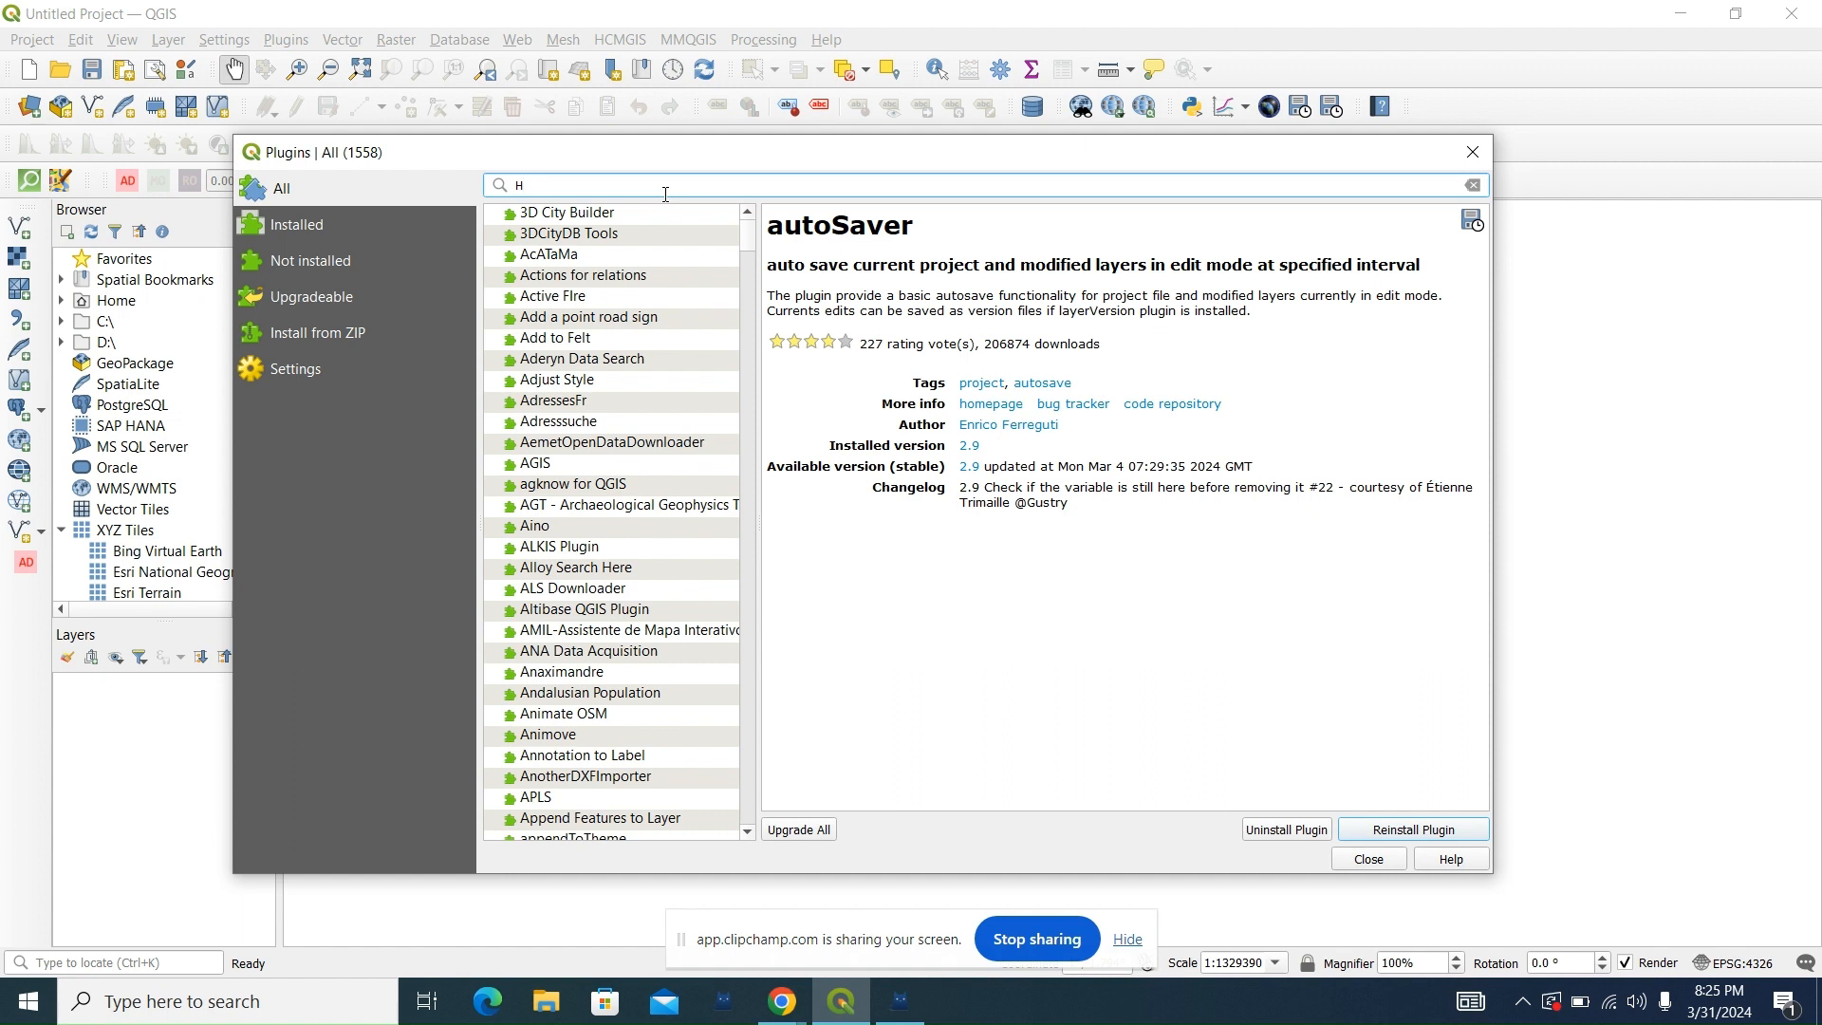
{"action": "type", "text": "C"}
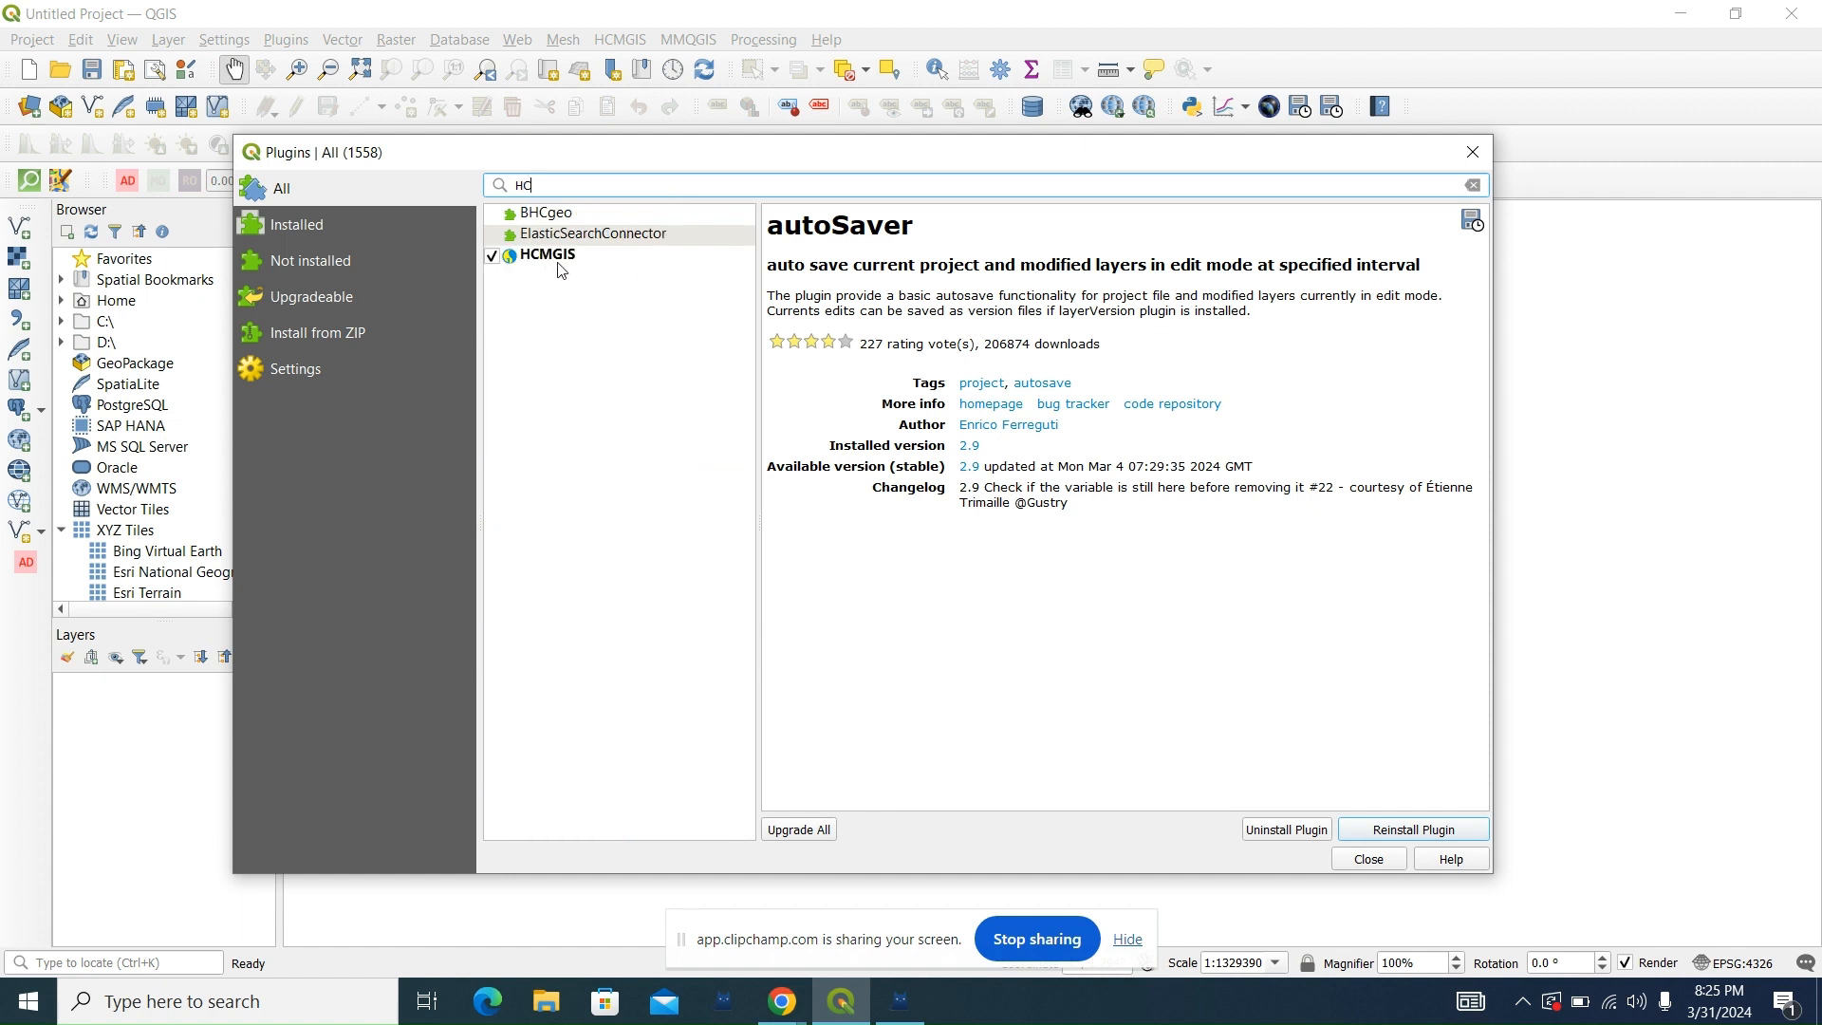
{"action": "left_click", "coordinate": [493, 256]}
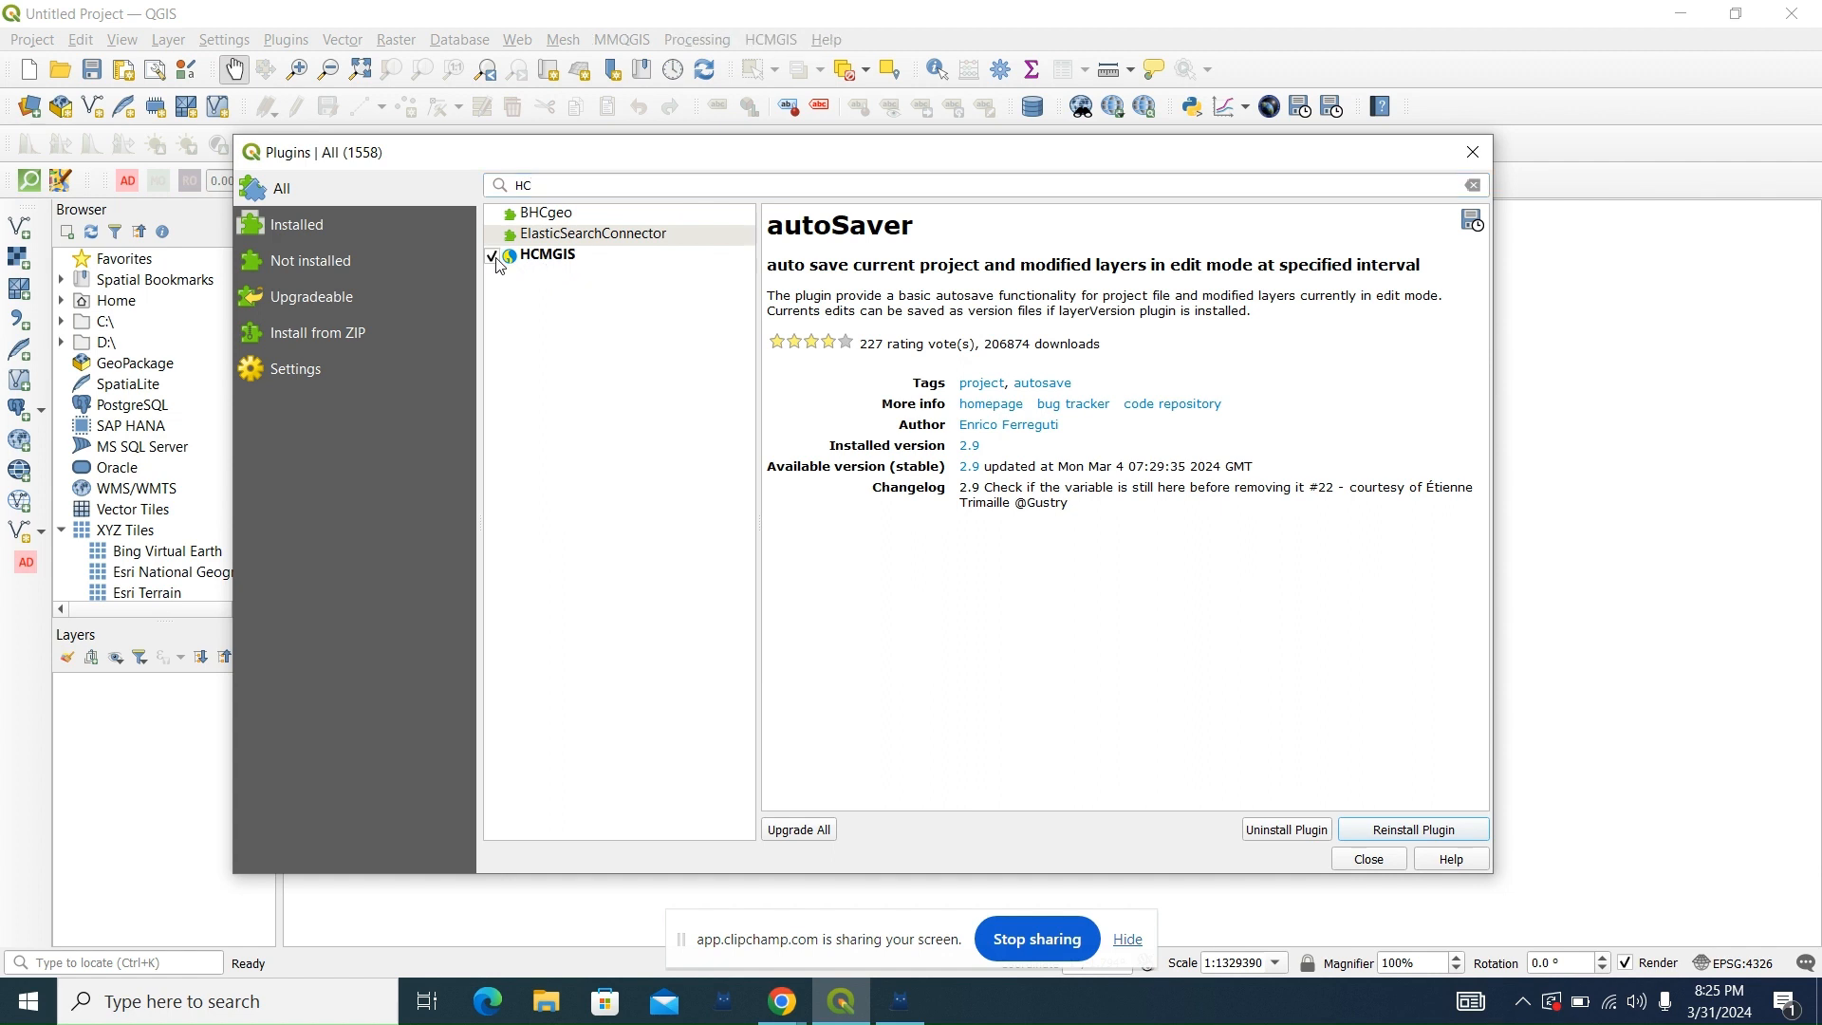
{"action": "left_click", "coordinate": [492, 256]}
{"action": "left_click", "coordinate": [1368, 859]}
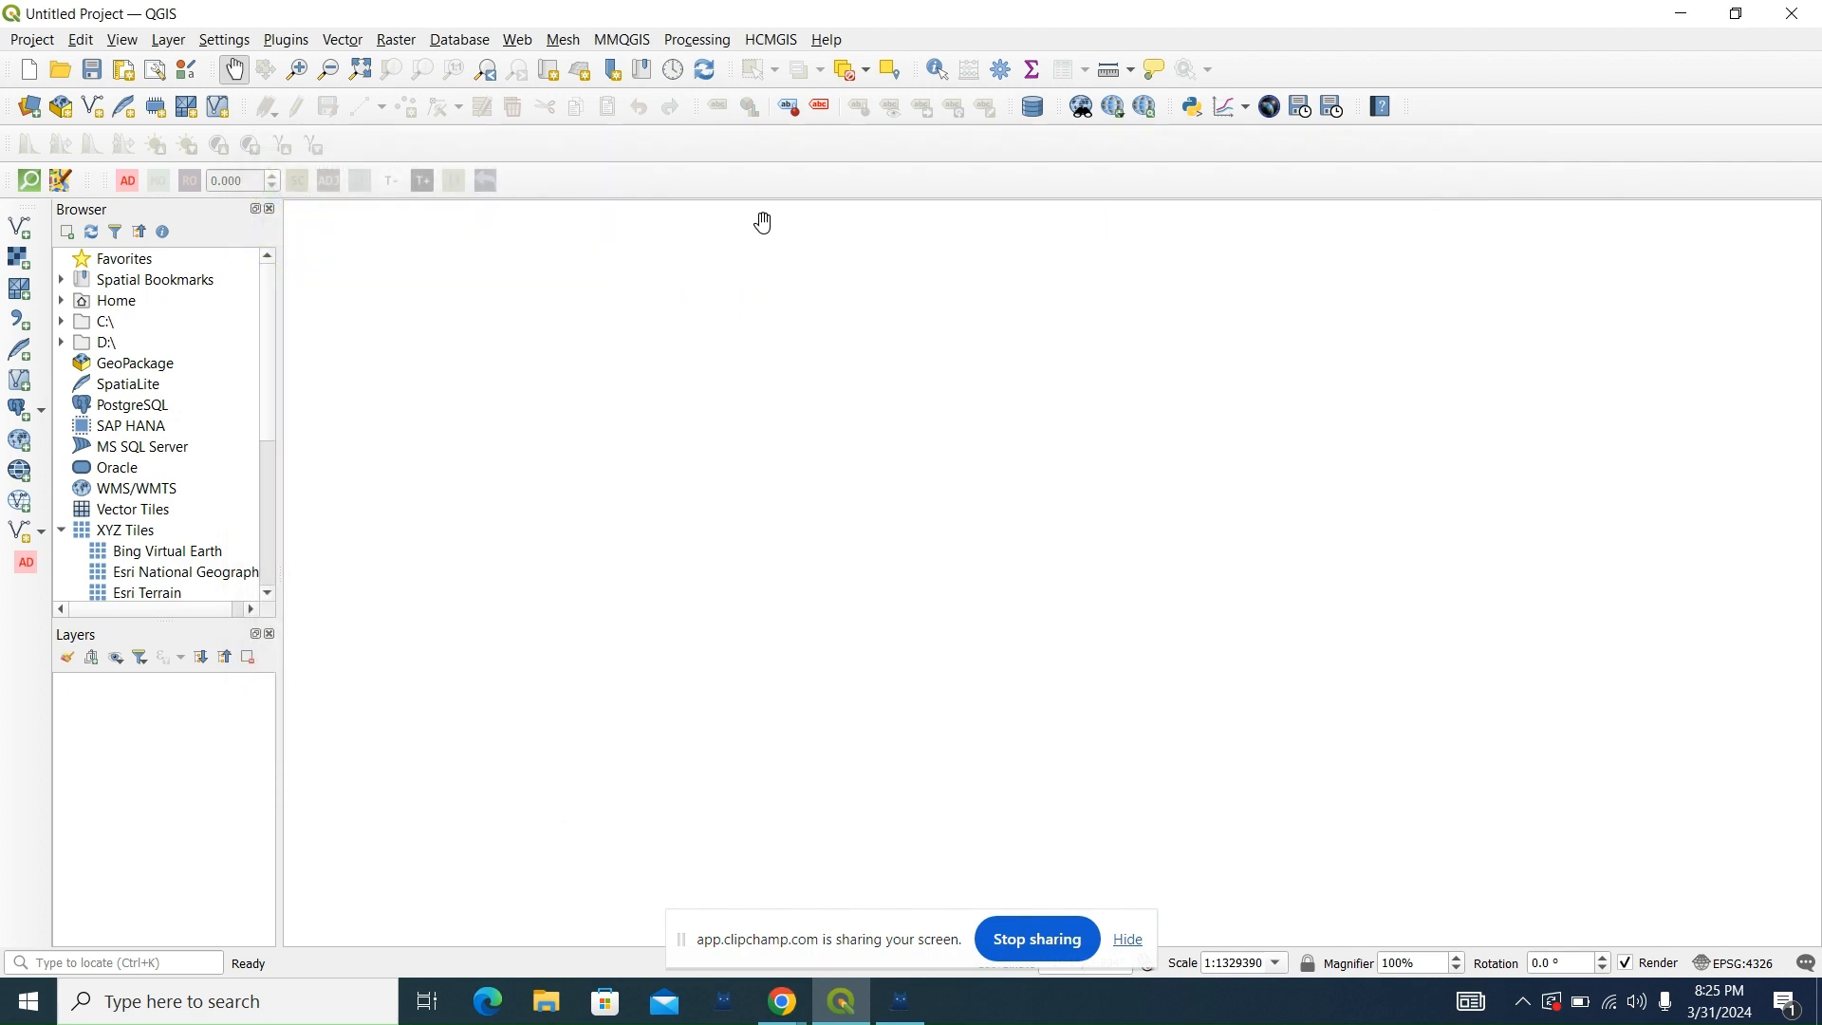
Step: Add the Google Maps basemap to the project using the HCMGIS plugin
{"action": "left_click", "coordinate": [774, 45]}
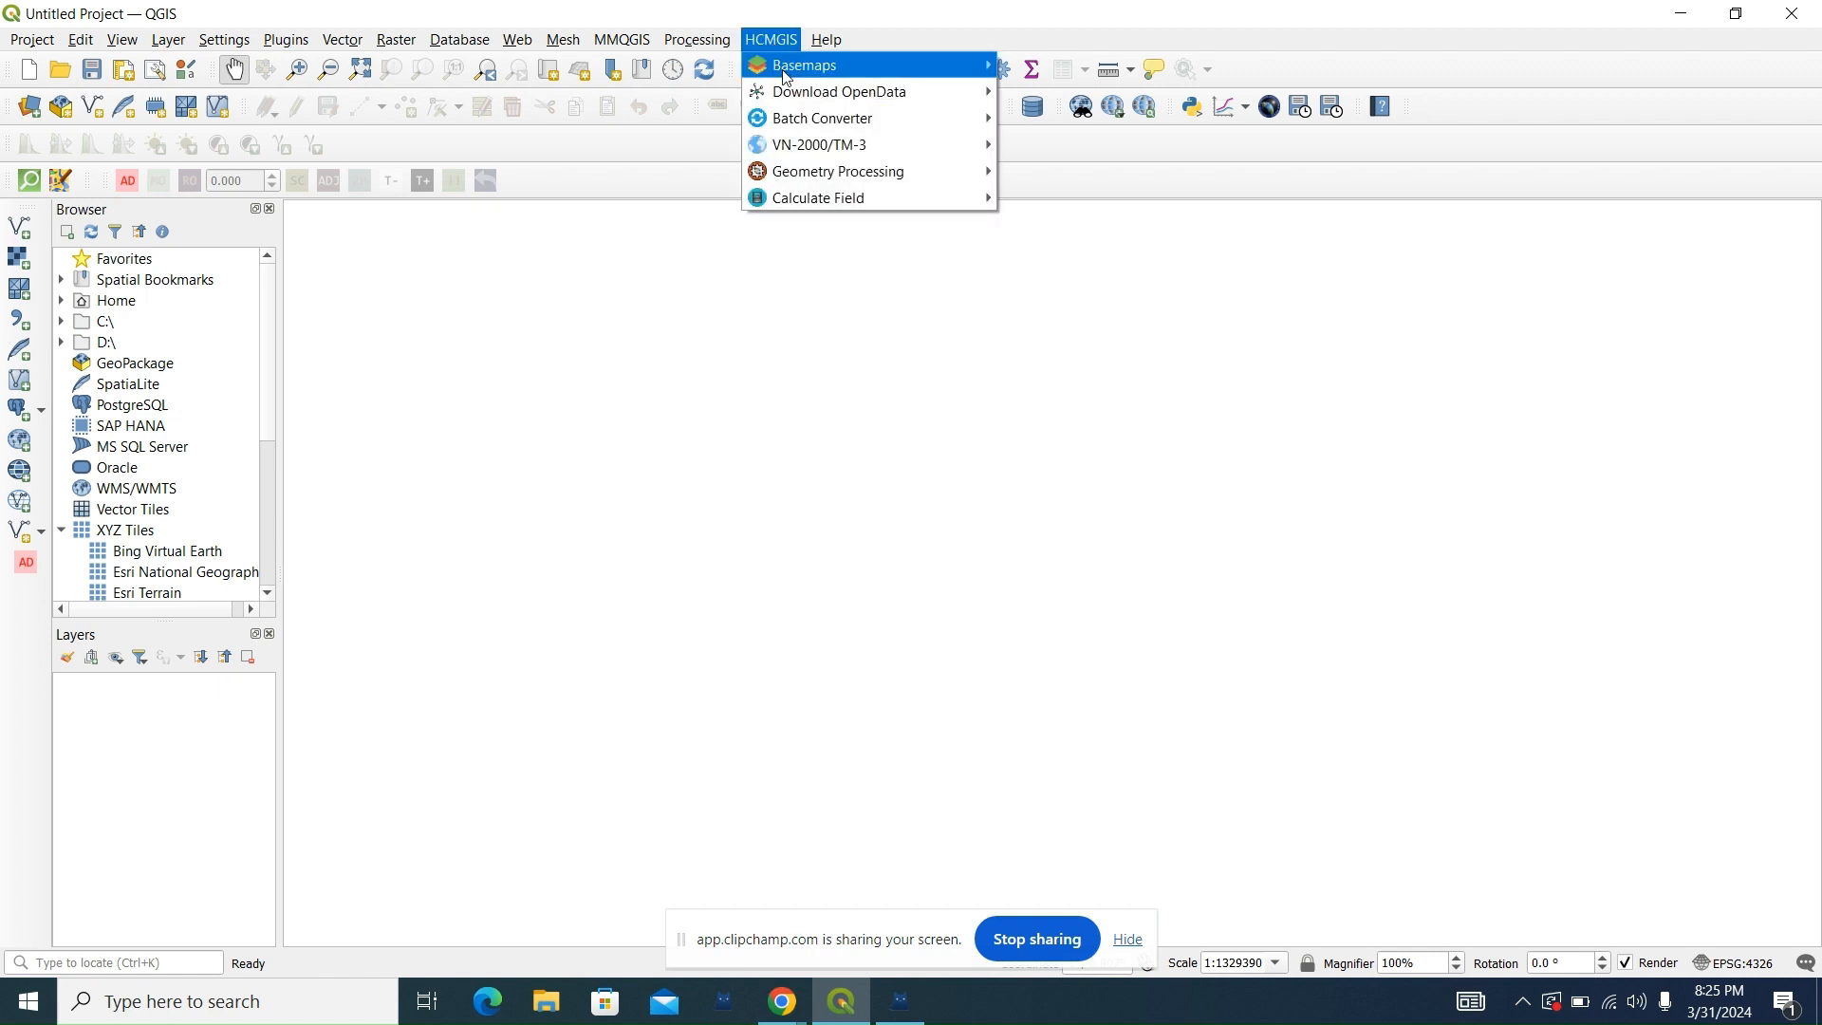
{"action": "mouse_move", "coordinate": [784, 76]}
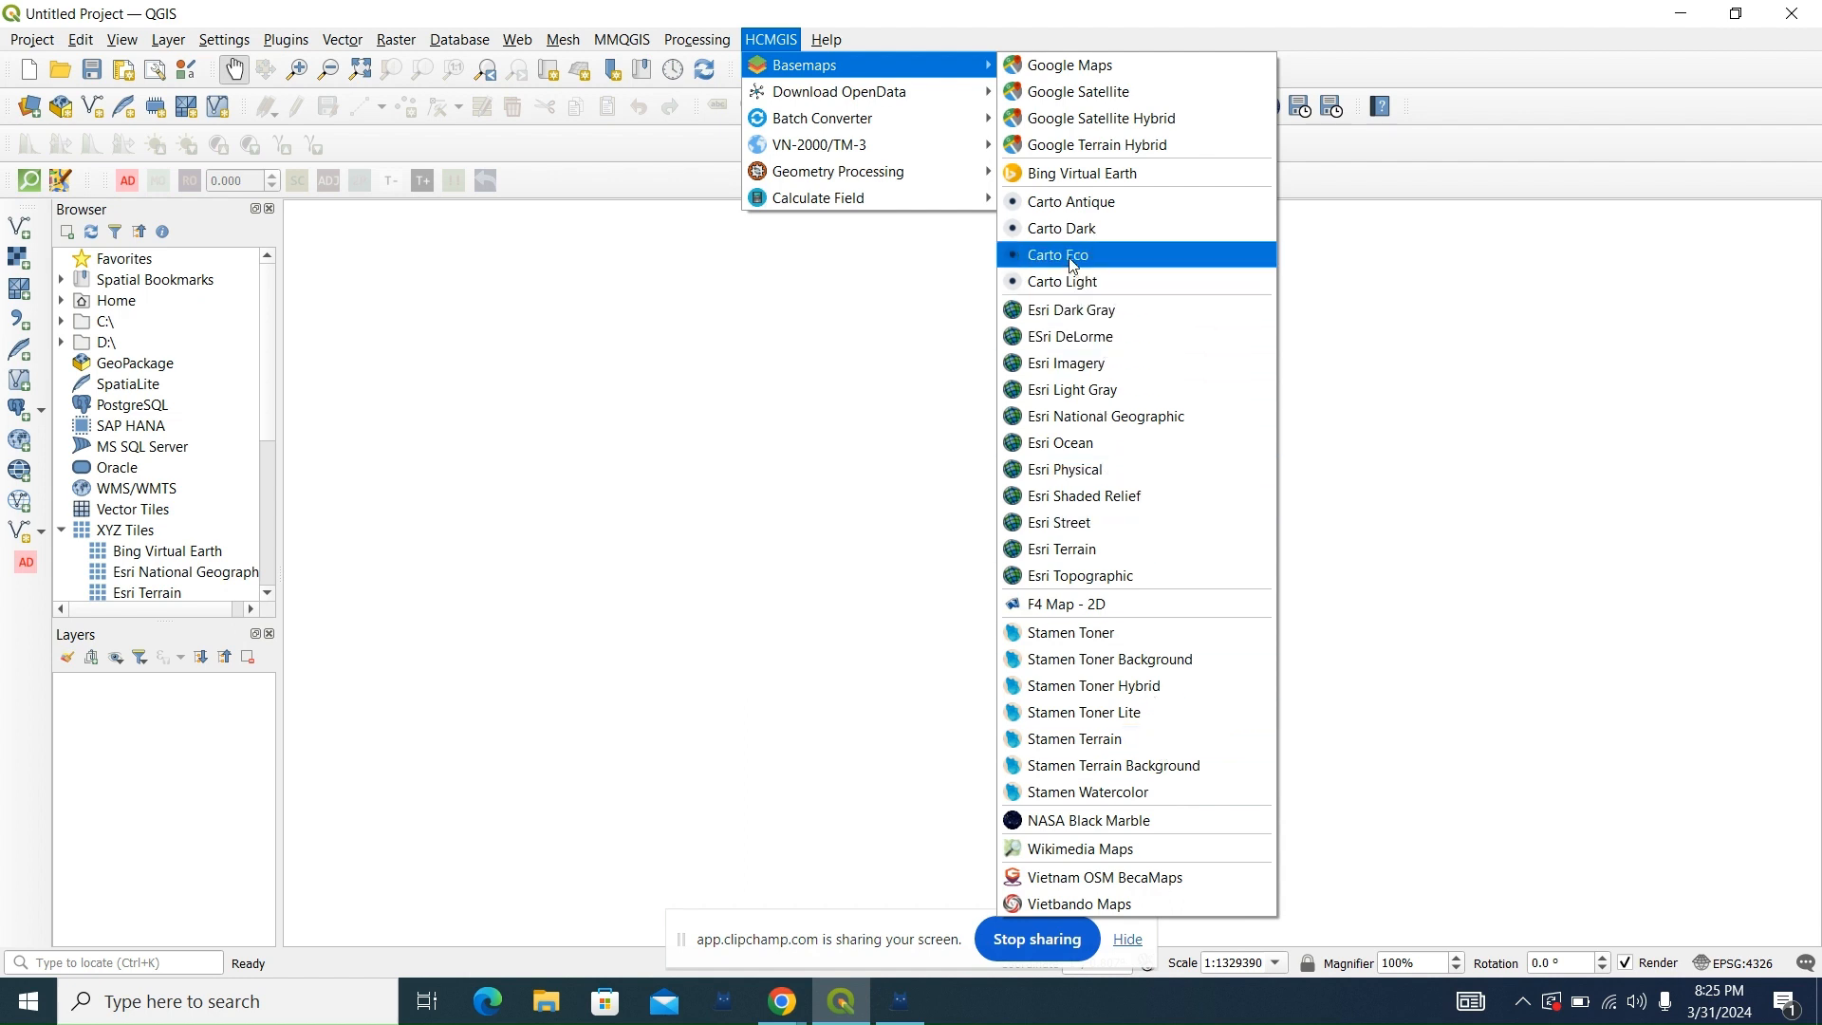
{"action": "left_click", "coordinate": [1067, 65]}
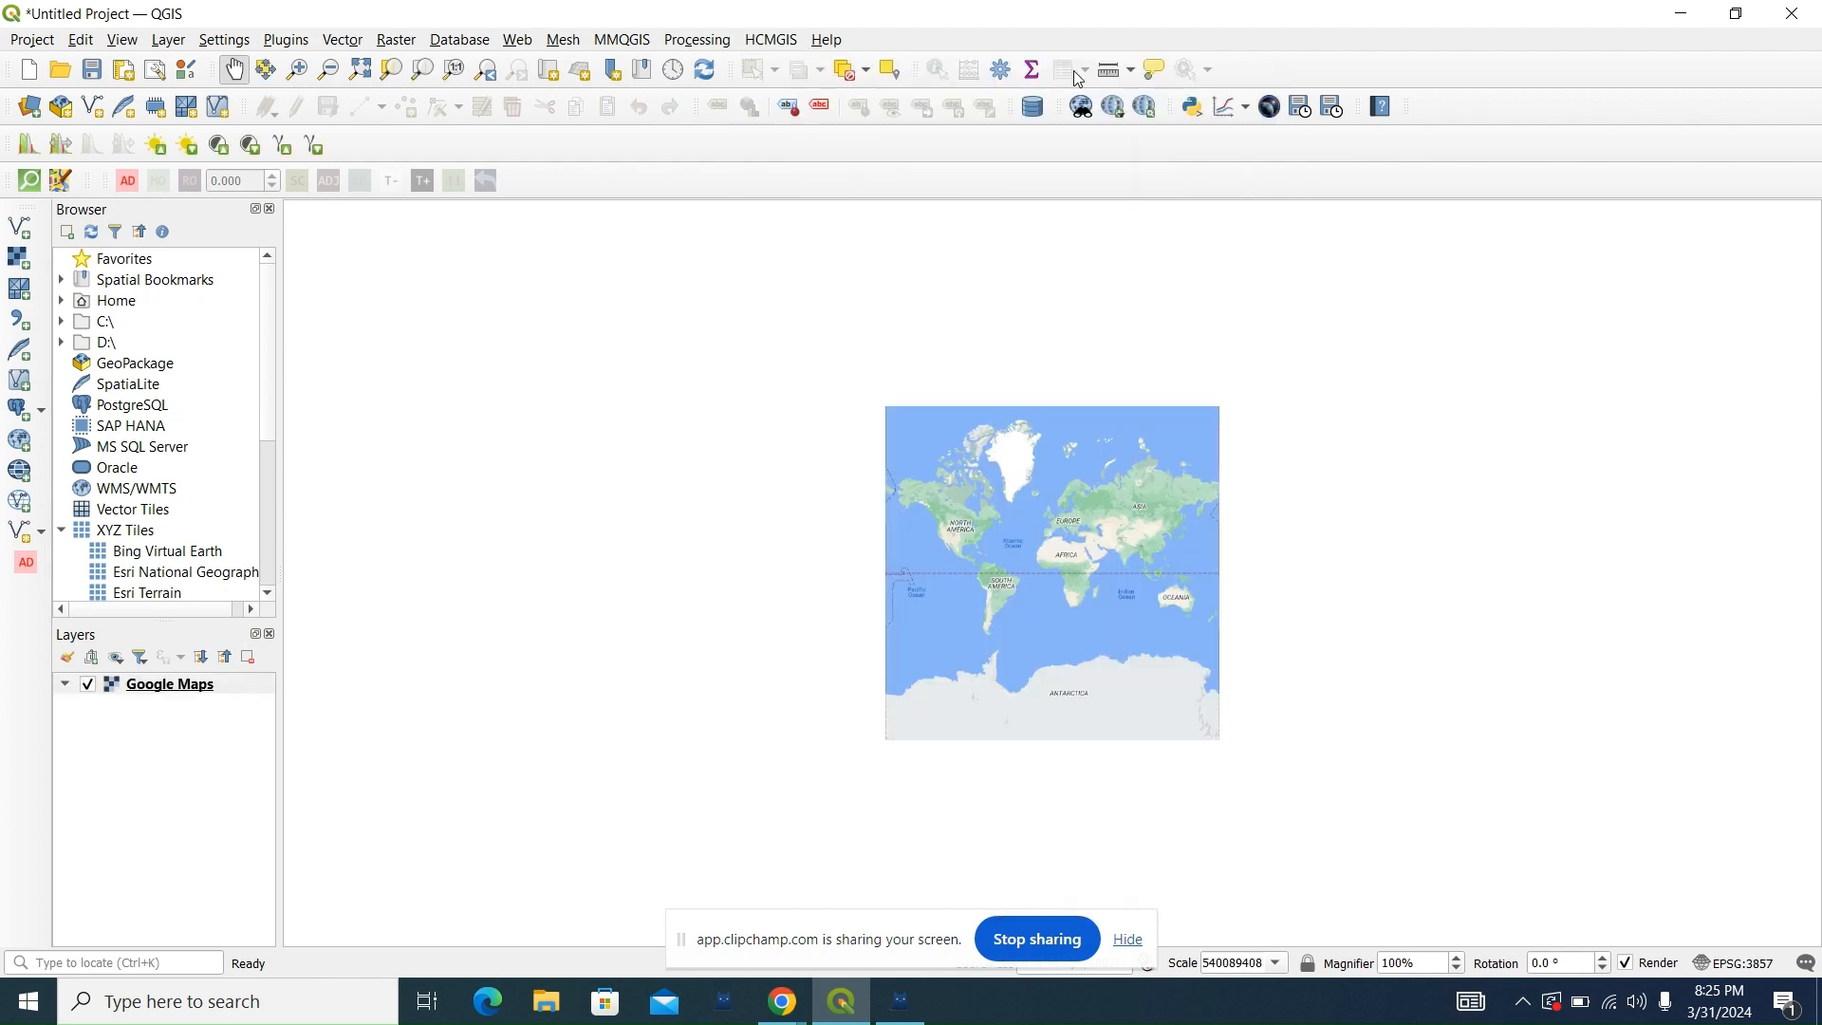
Step: Examine the Google Maps basemap at different scales across Africa, Europe and Asia
{"action": "scroll", "coordinate": [1127, 594], "scroll_direction": "up", "scroll_amount": 2}
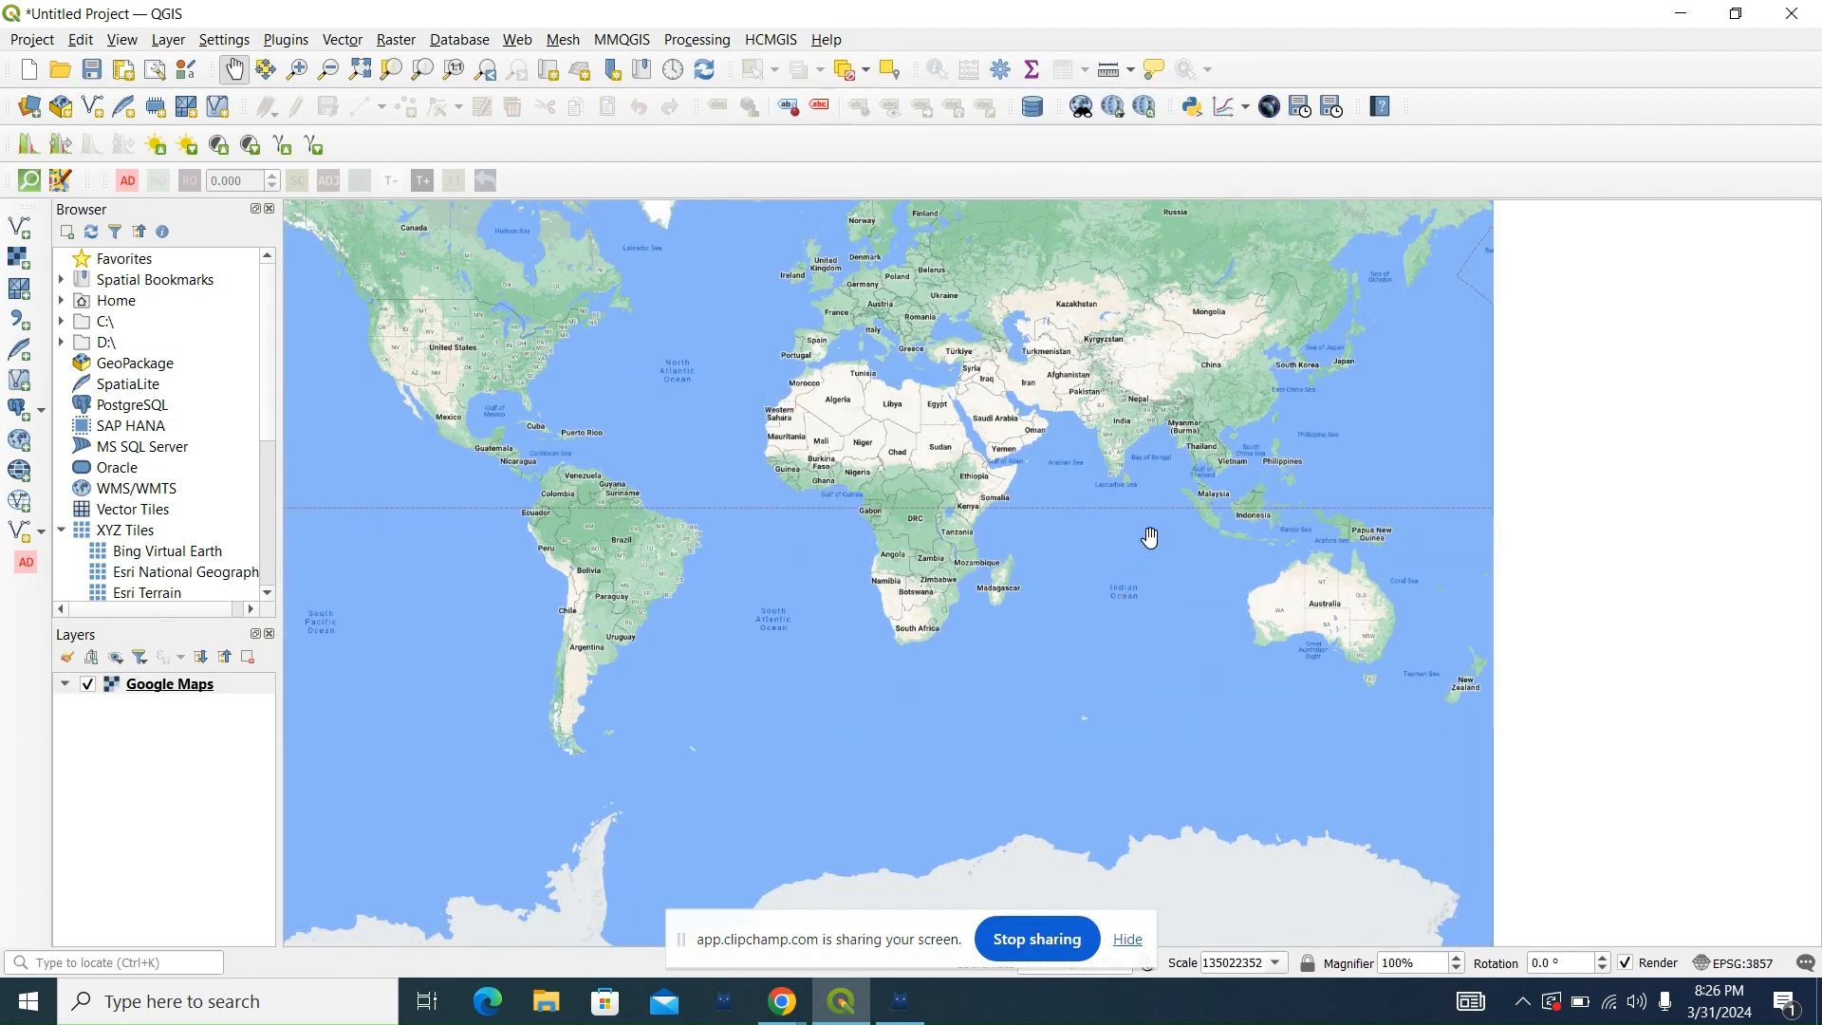
{"action": "left_click_drag", "start_coordinate": [1143, 532], "coordinate": [1291, 540]}
{"action": "scroll", "coordinate": [1196, 556], "scroll_direction": "up", "scroll_amount": 3}
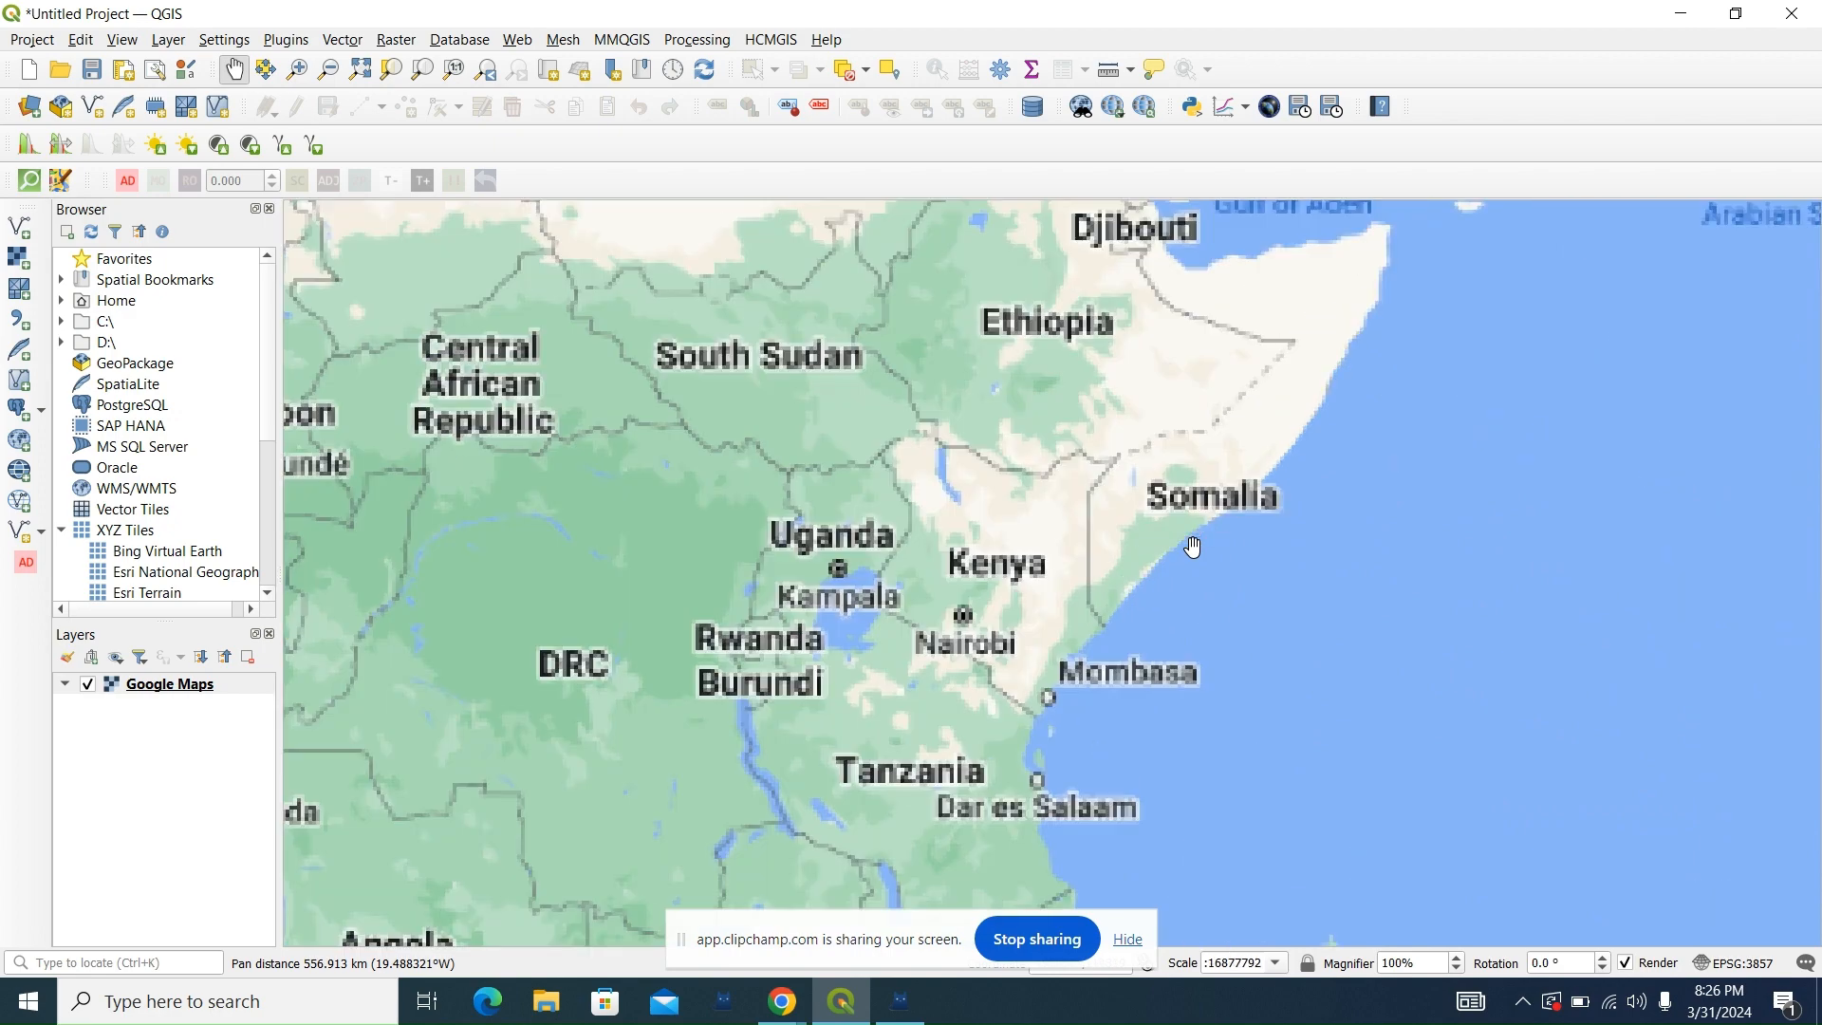
{"action": "scroll", "coordinate": [1194, 547], "scroll_direction": "down", "scroll_amount": 2}
{"action": "left_click_drag", "start_coordinate": [1180, 453], "coordinate": [1151, 528]}
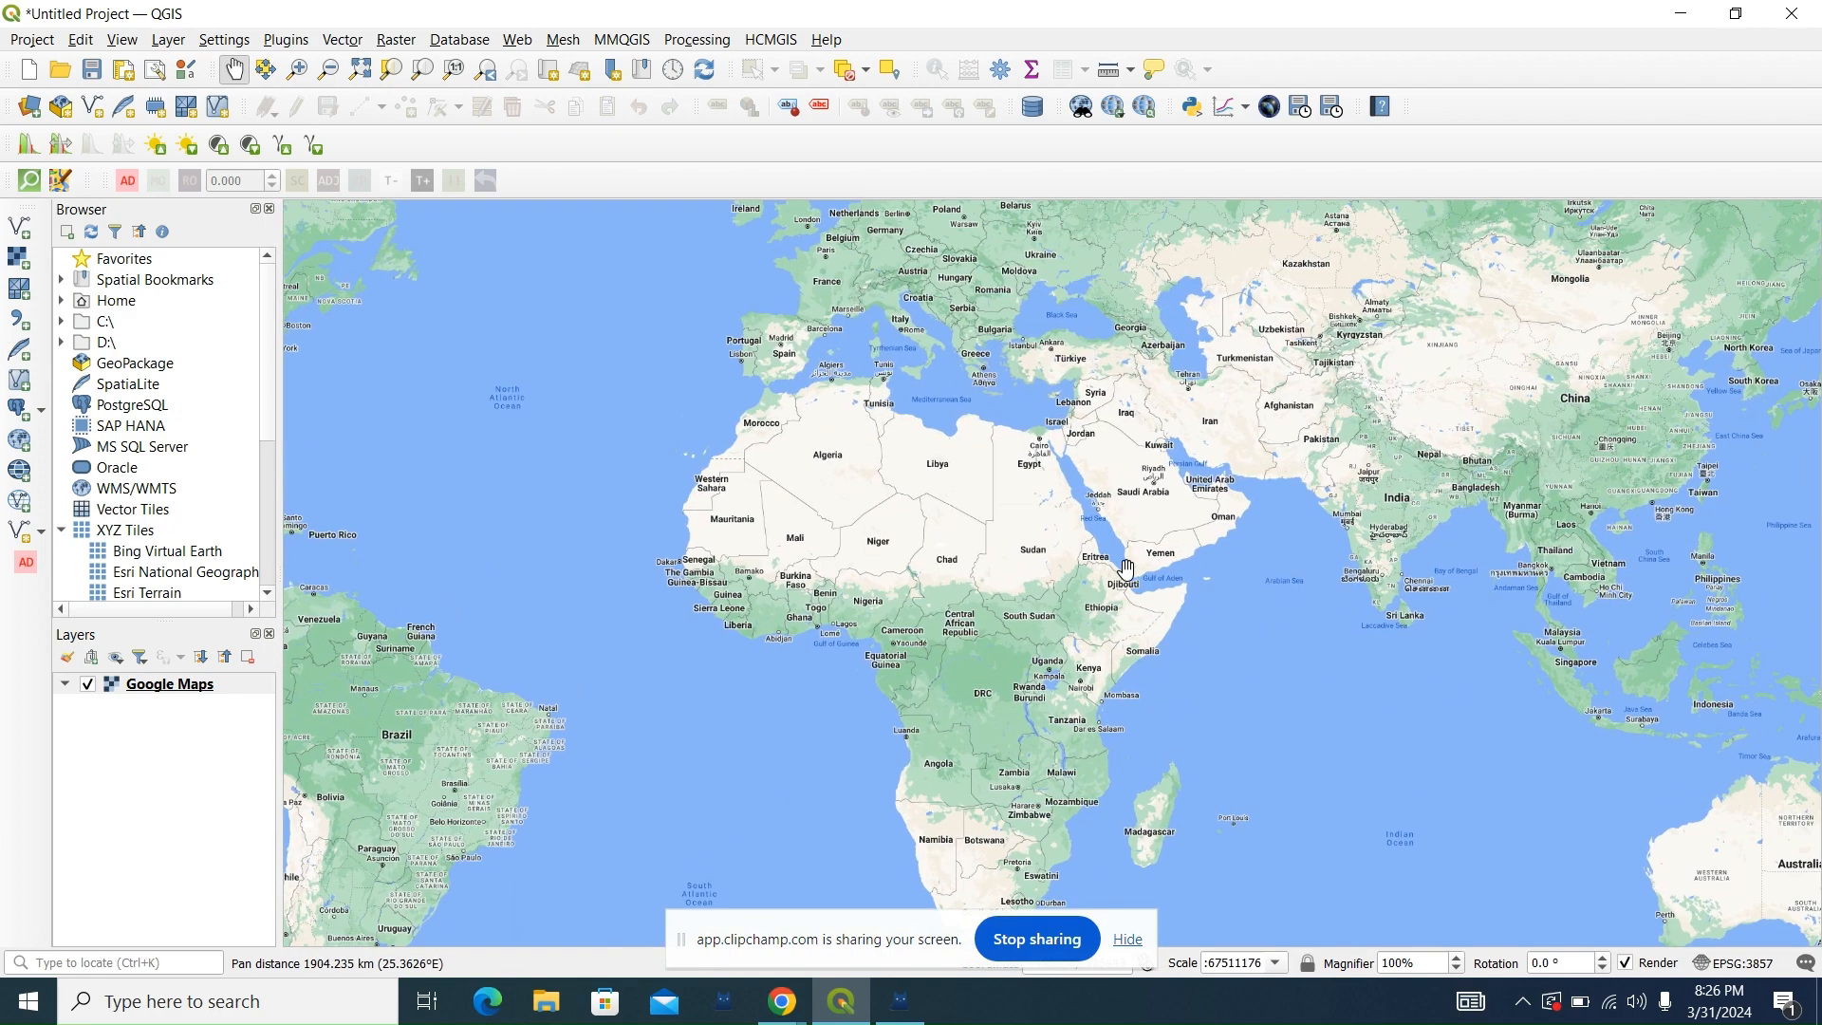
{"action": "left_click_drag", "start_coordinate": [1272, 352], "coordinate": [1192, 478]}
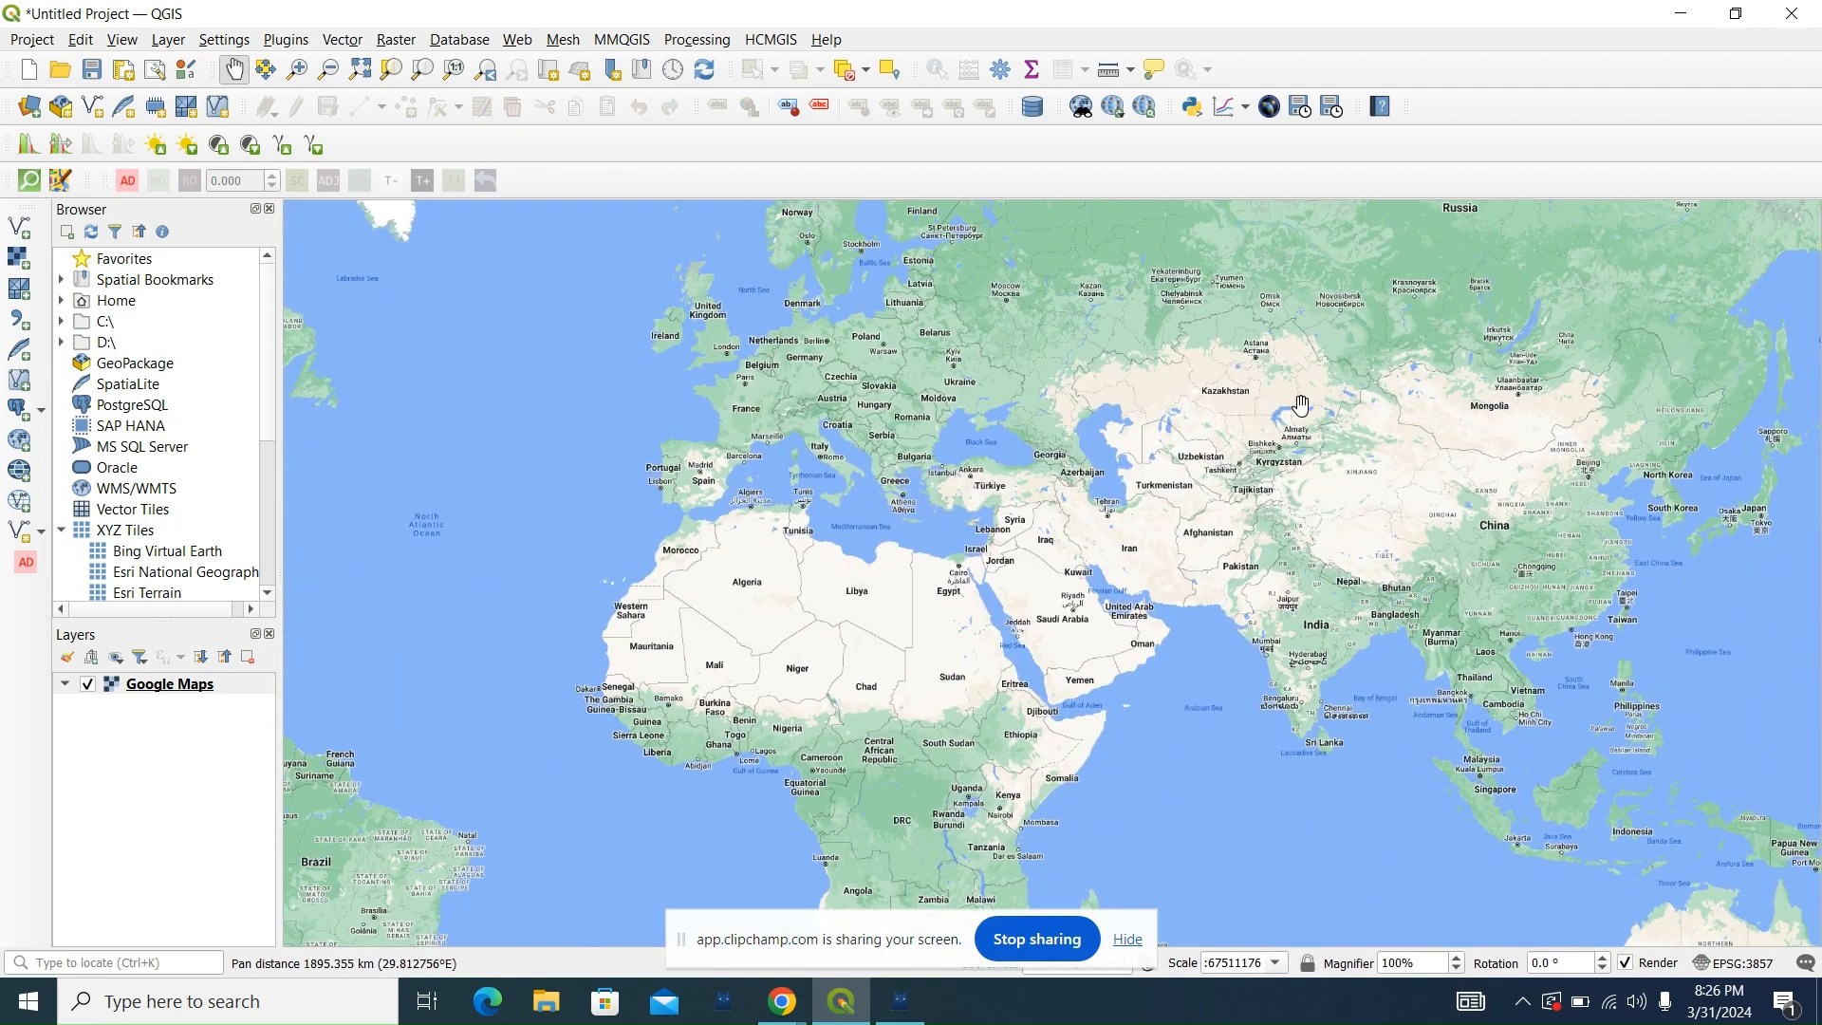
{"action": "left_click_drag", "start_coordinate": [1293, 397], "coordinate": [1300, 498]}
{"action": "scroll", "coordinate": [1301, 498], "scroll_direction": "up", "scroll_amount": 1}
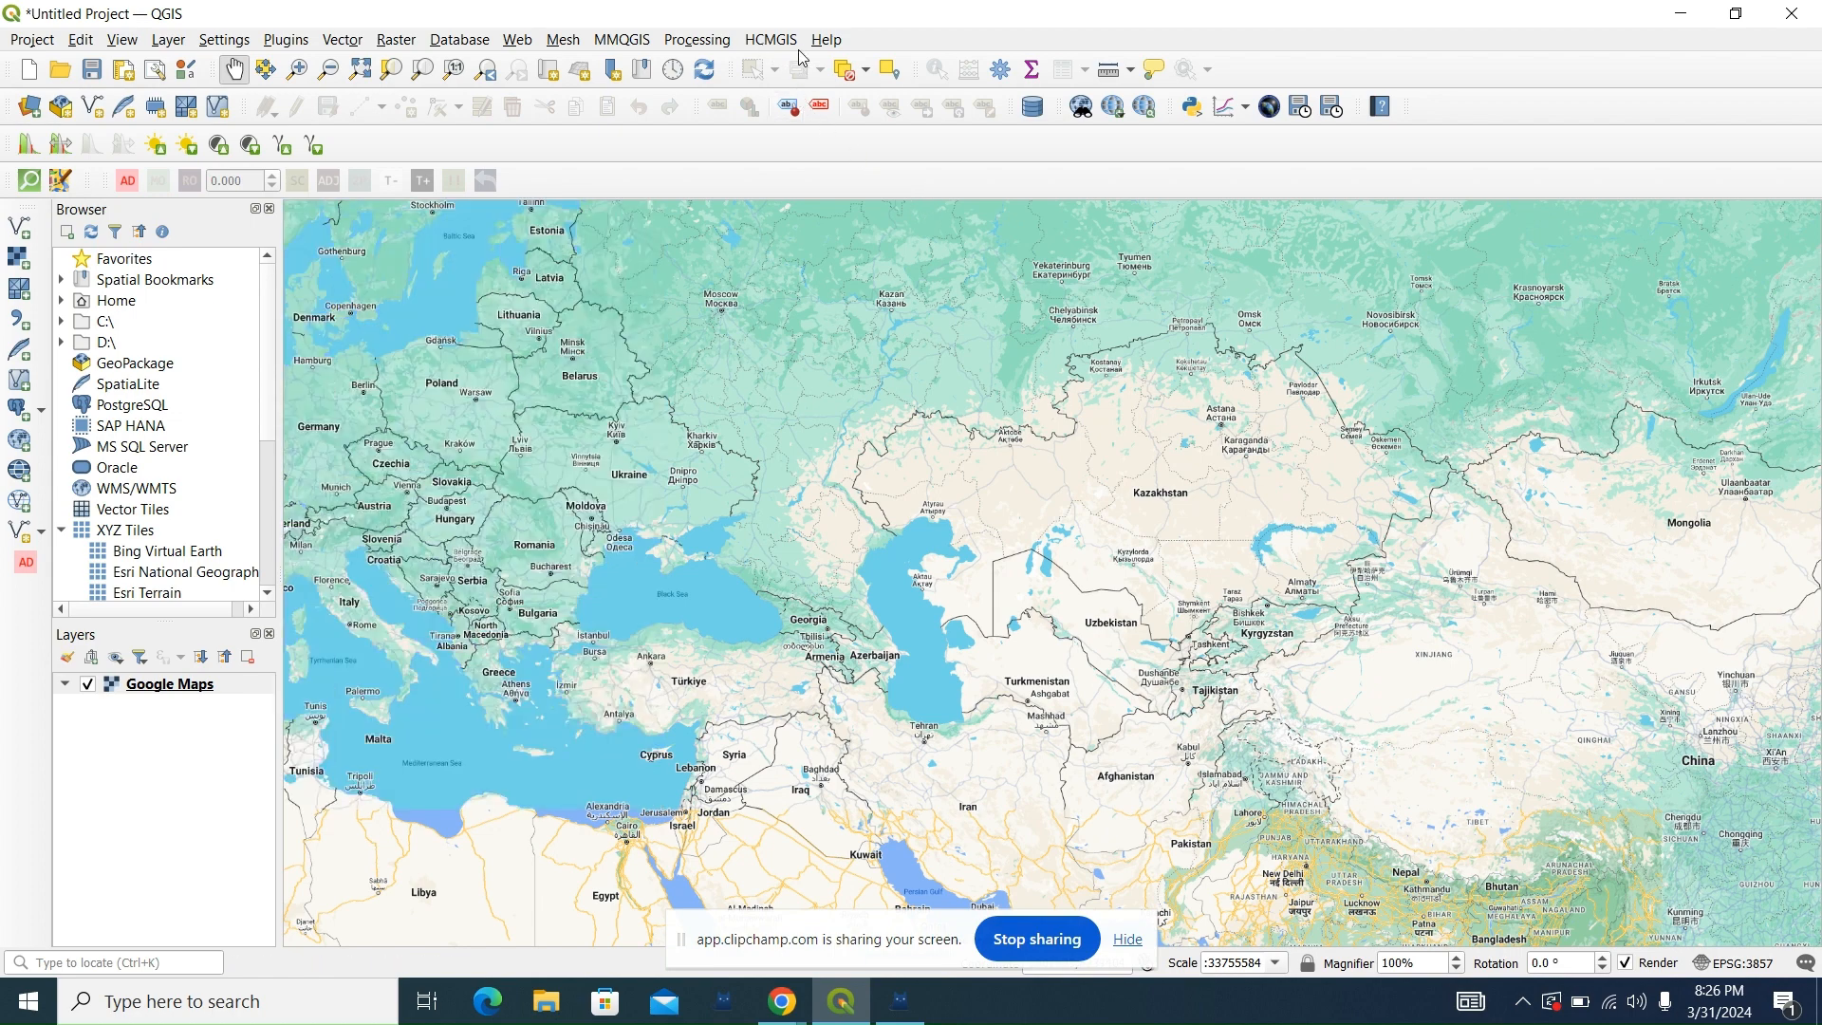
{"action": "scroll", "coordinate": [964, 317], "scroll_direction": "down", "scroll_amount": 2}
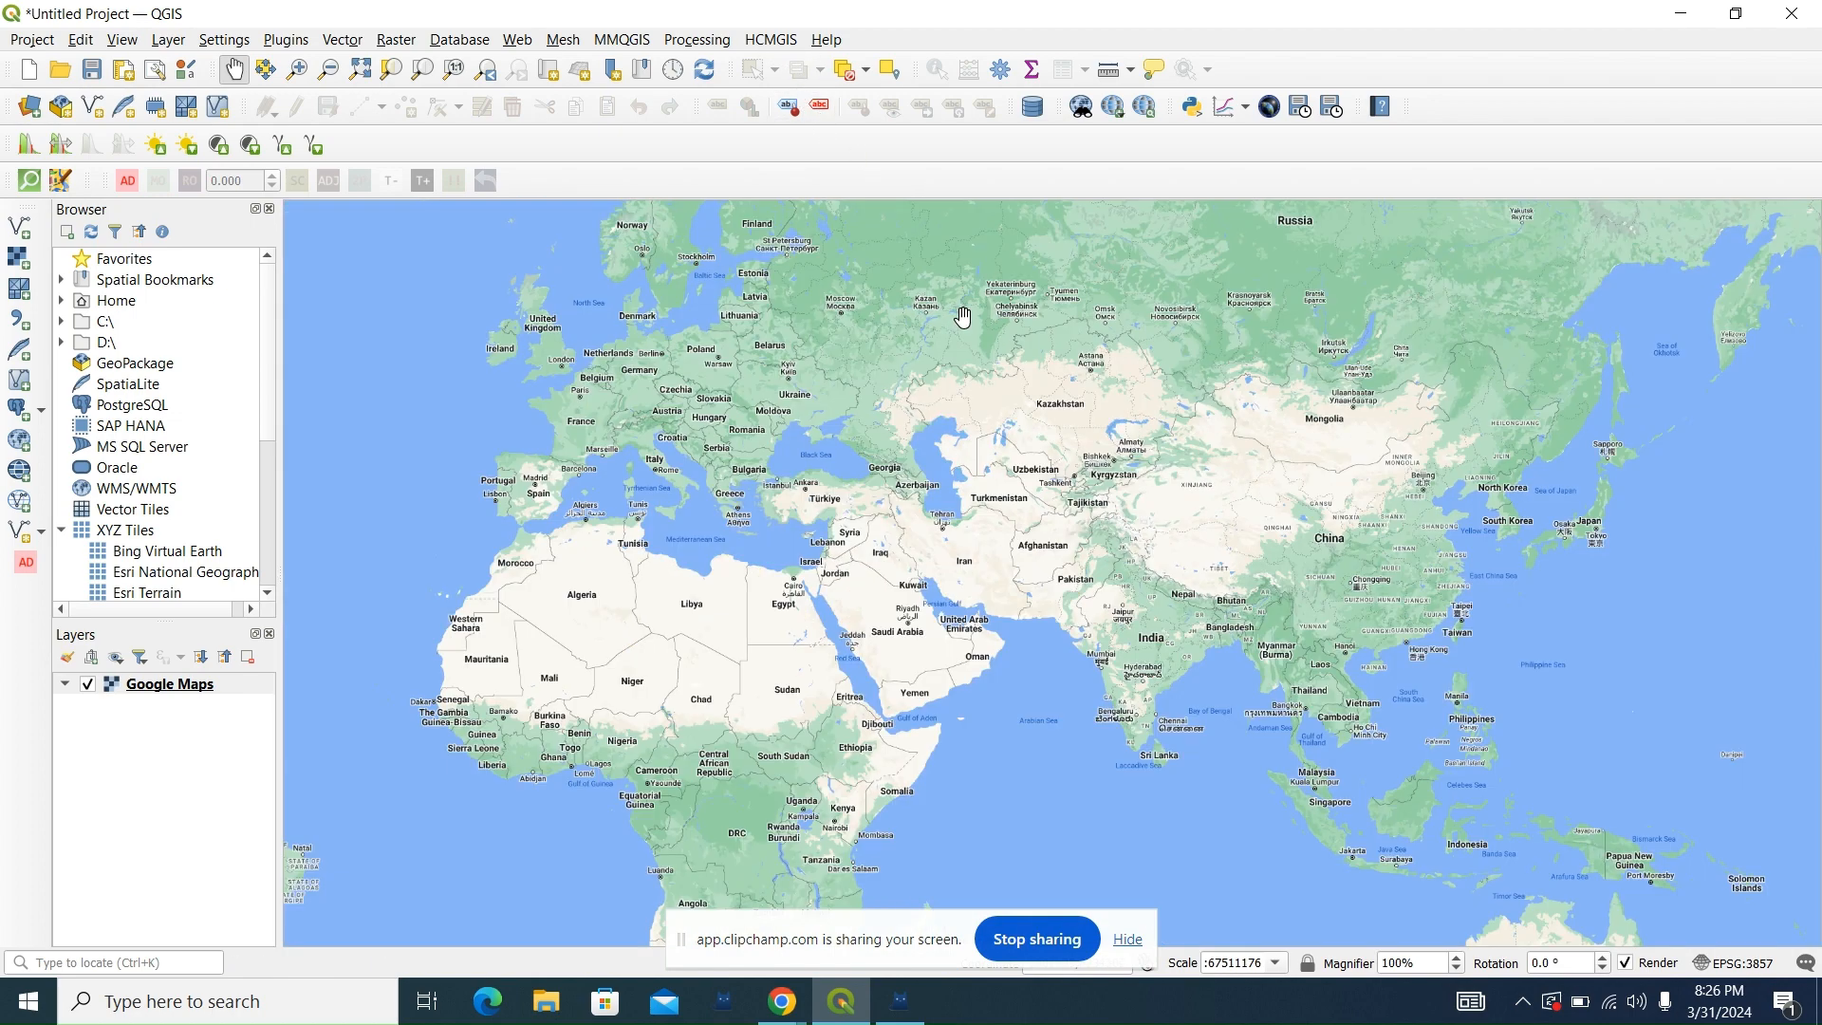
{"action": "scroll", "coordinate": [963, 316], "scroll_direction": "up", "scroll_amount": 1}
{"action": "left_click_drag", "start_coordinate": [964, 315], "coordinate": [980, 381]}
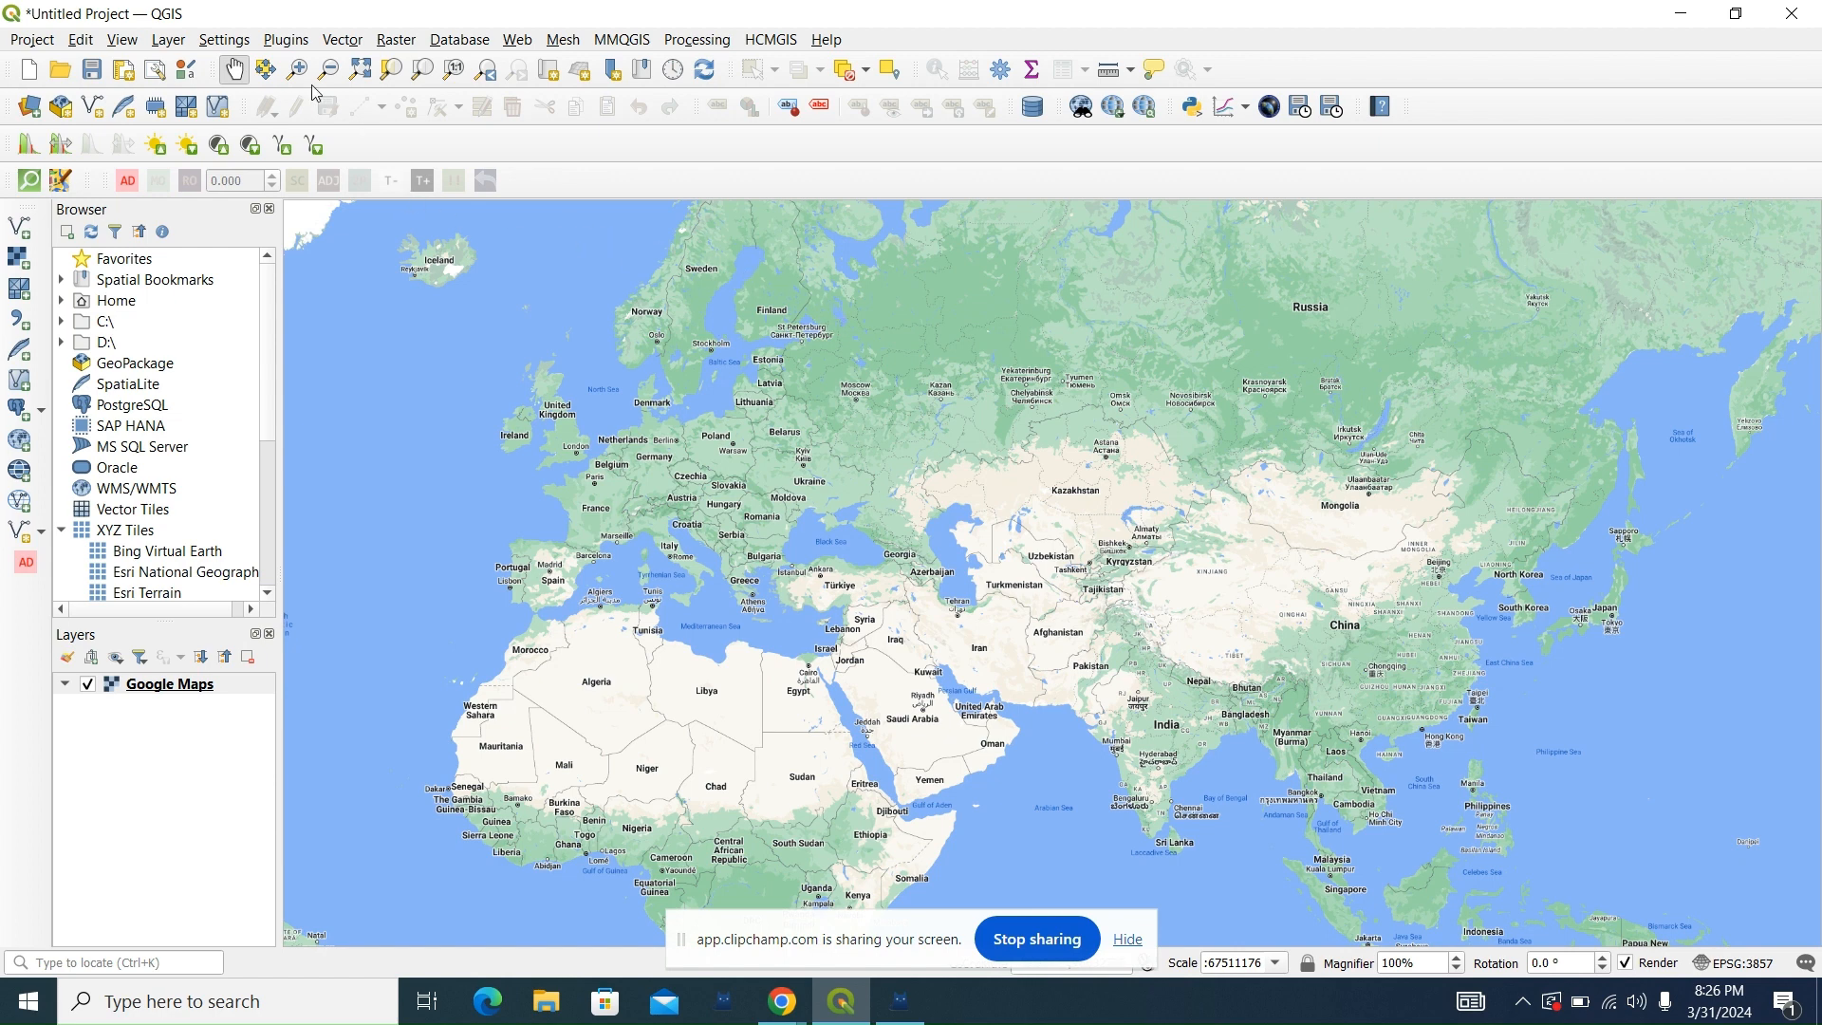
Step: Reopen the plugin manager and clear the previous plugin search
{"action": "left_click", "coordinate": [283, 43]}
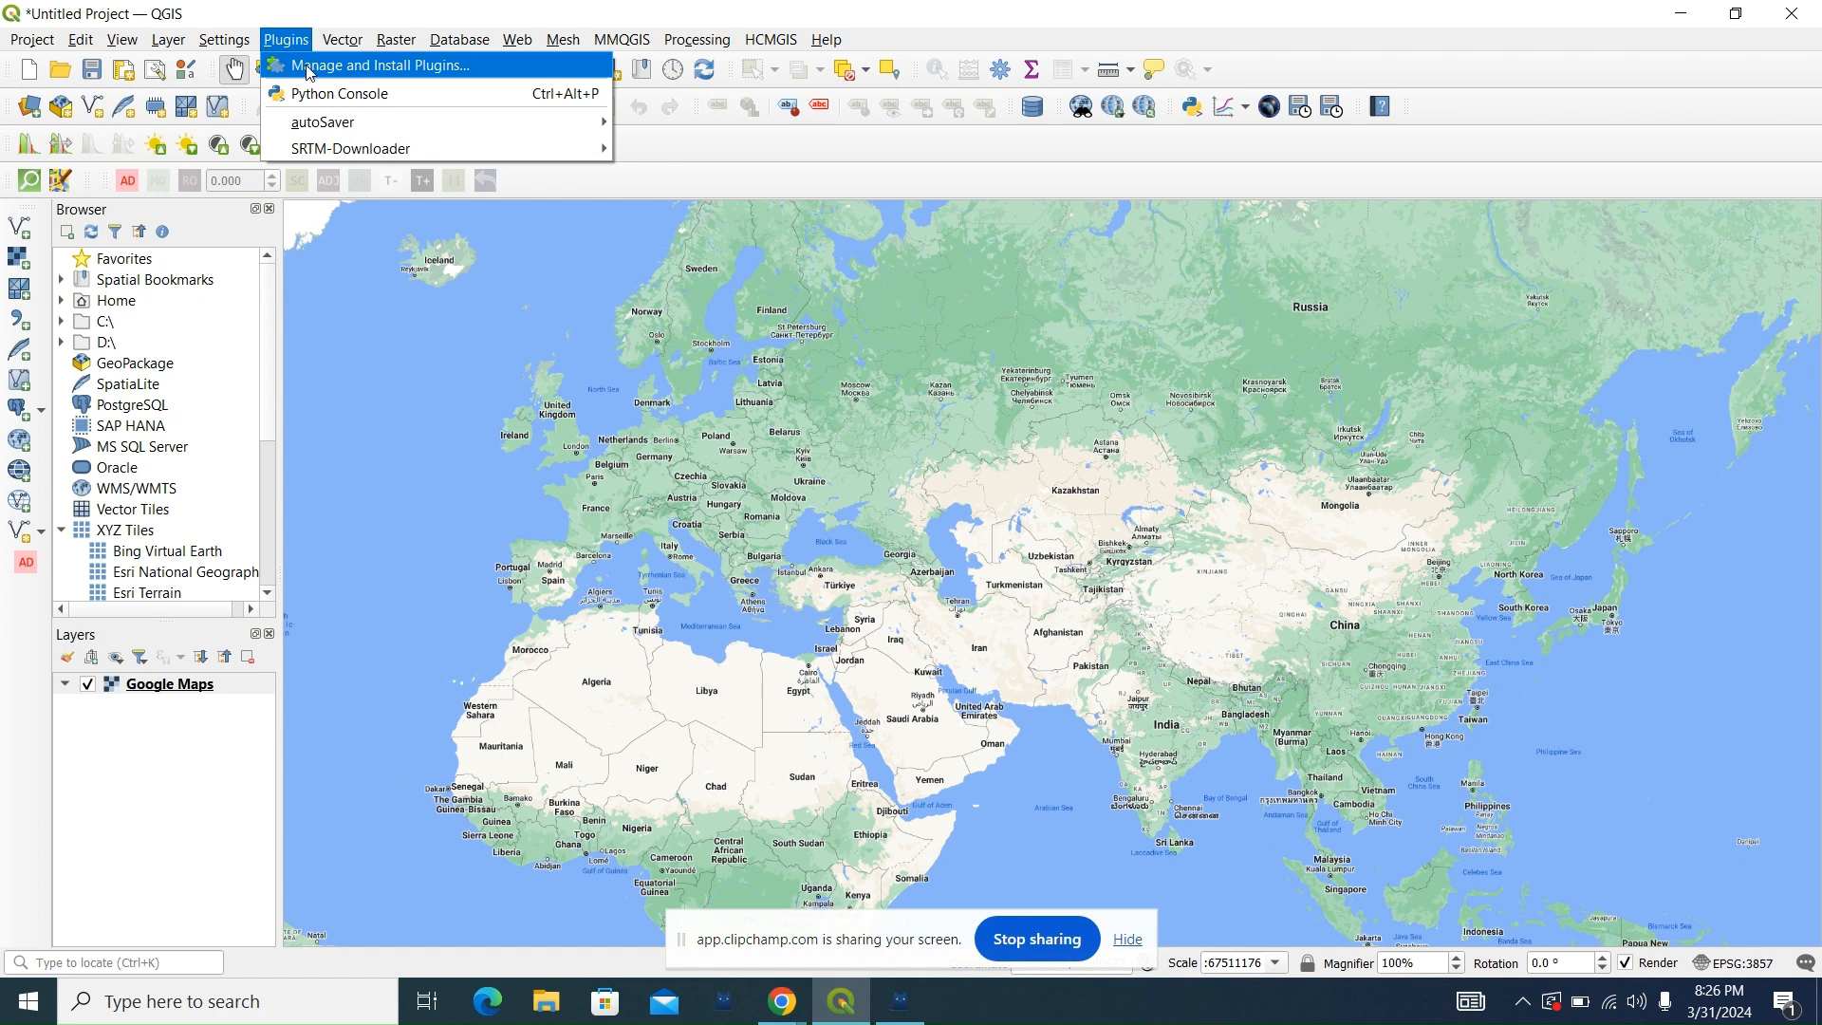
{"action": "left_click", "coordinate": [305, 69]}
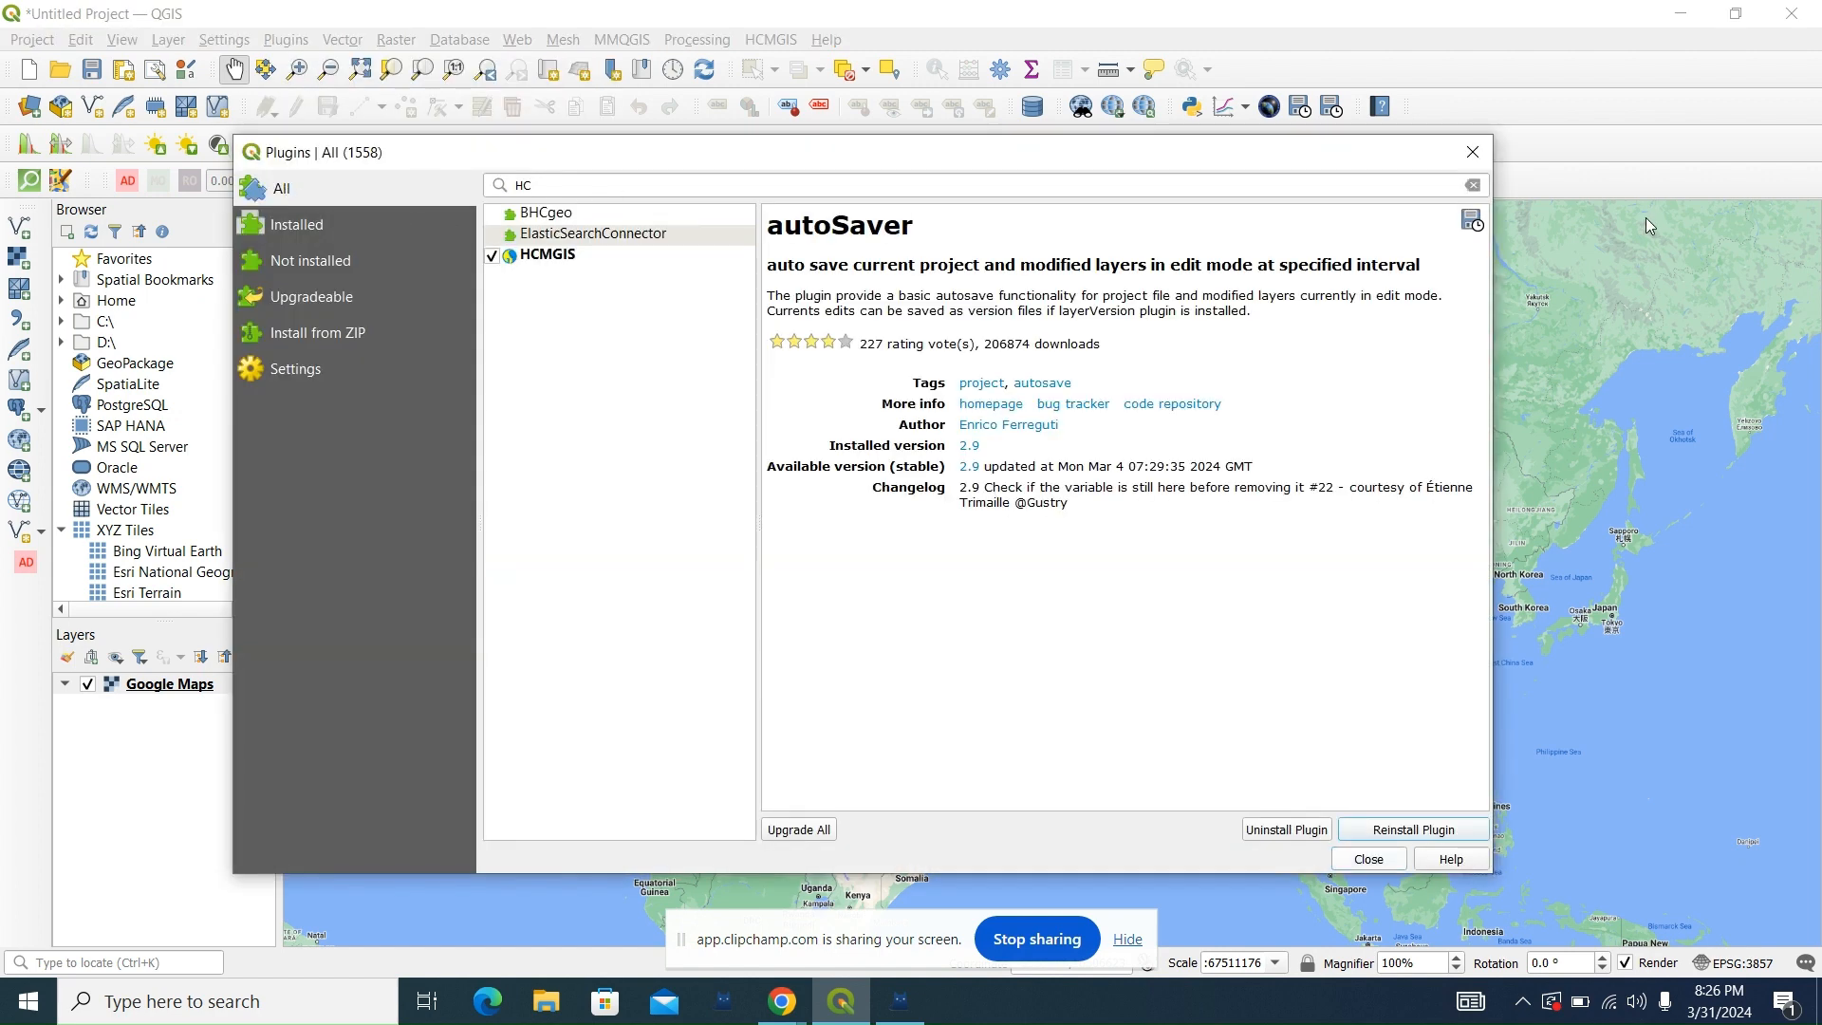
{"action": "left_click", "coordinate": [1471, 187]}
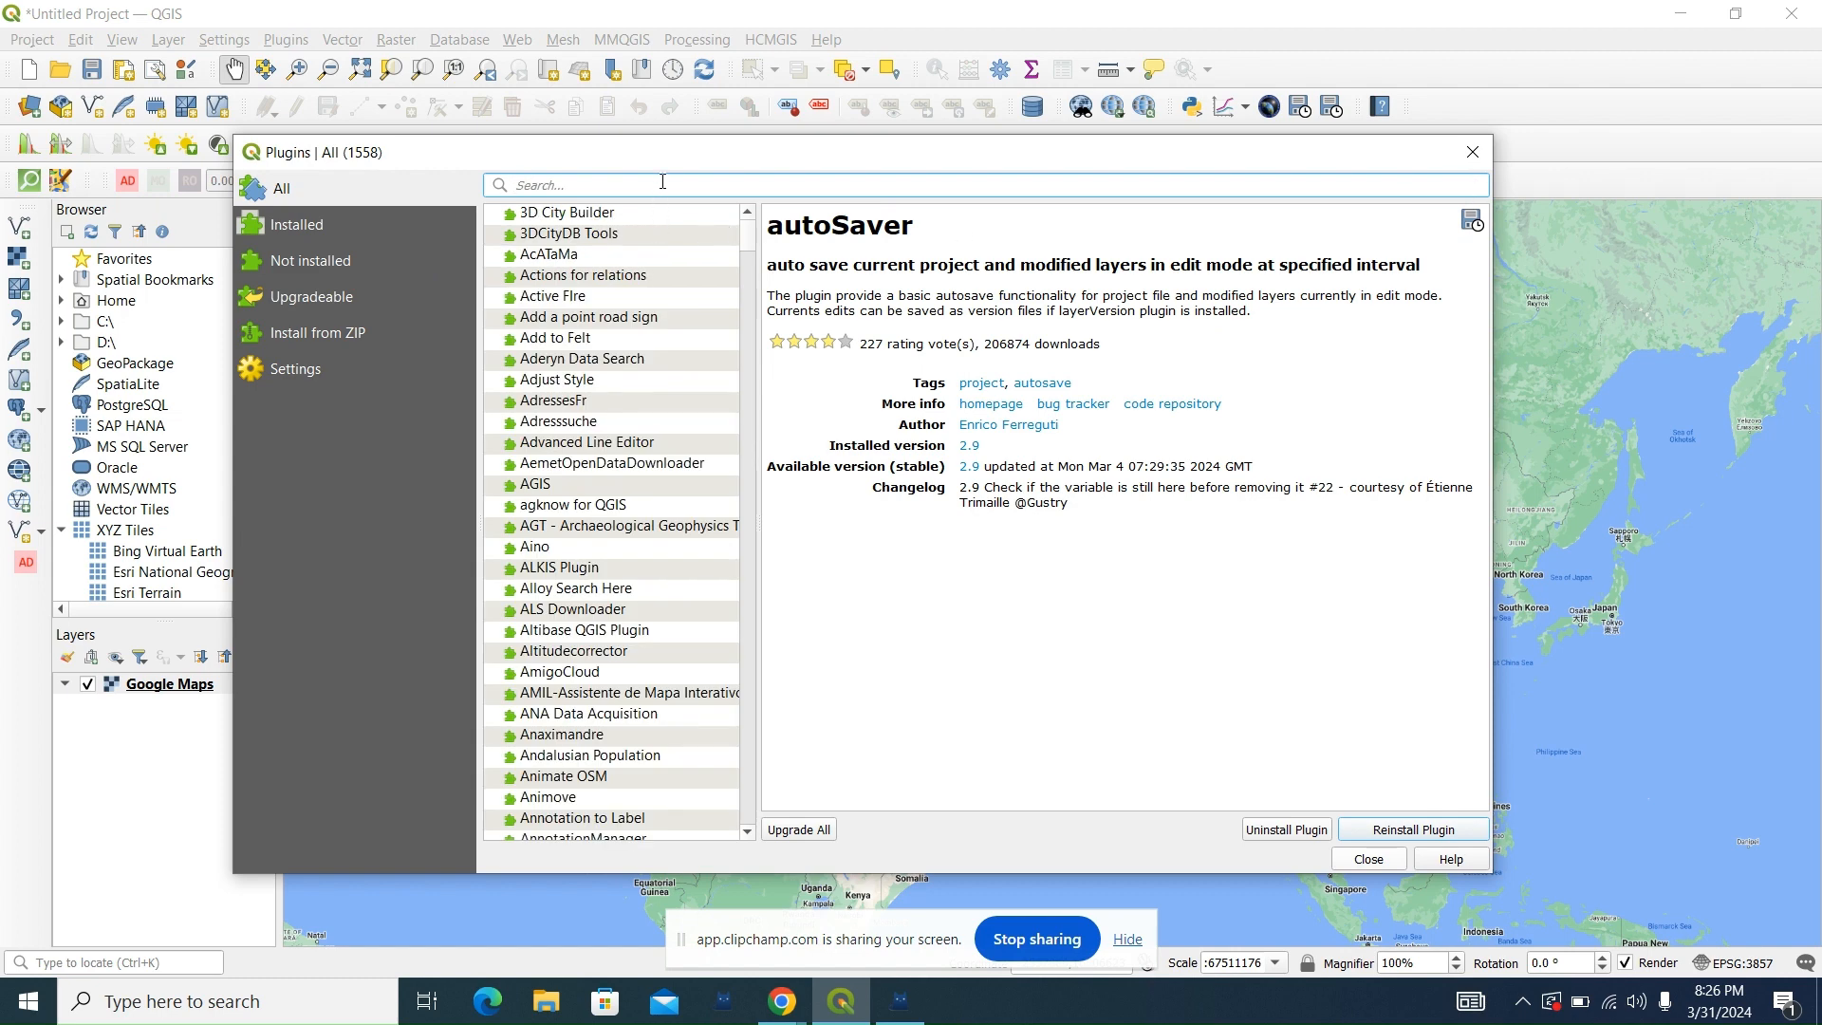
Step: Search the plugins for "latlon", "latlongt" and "latlo", review the Lat lon buffer plugin's details, and clear the search
{"action": "type", "text": "lat"}
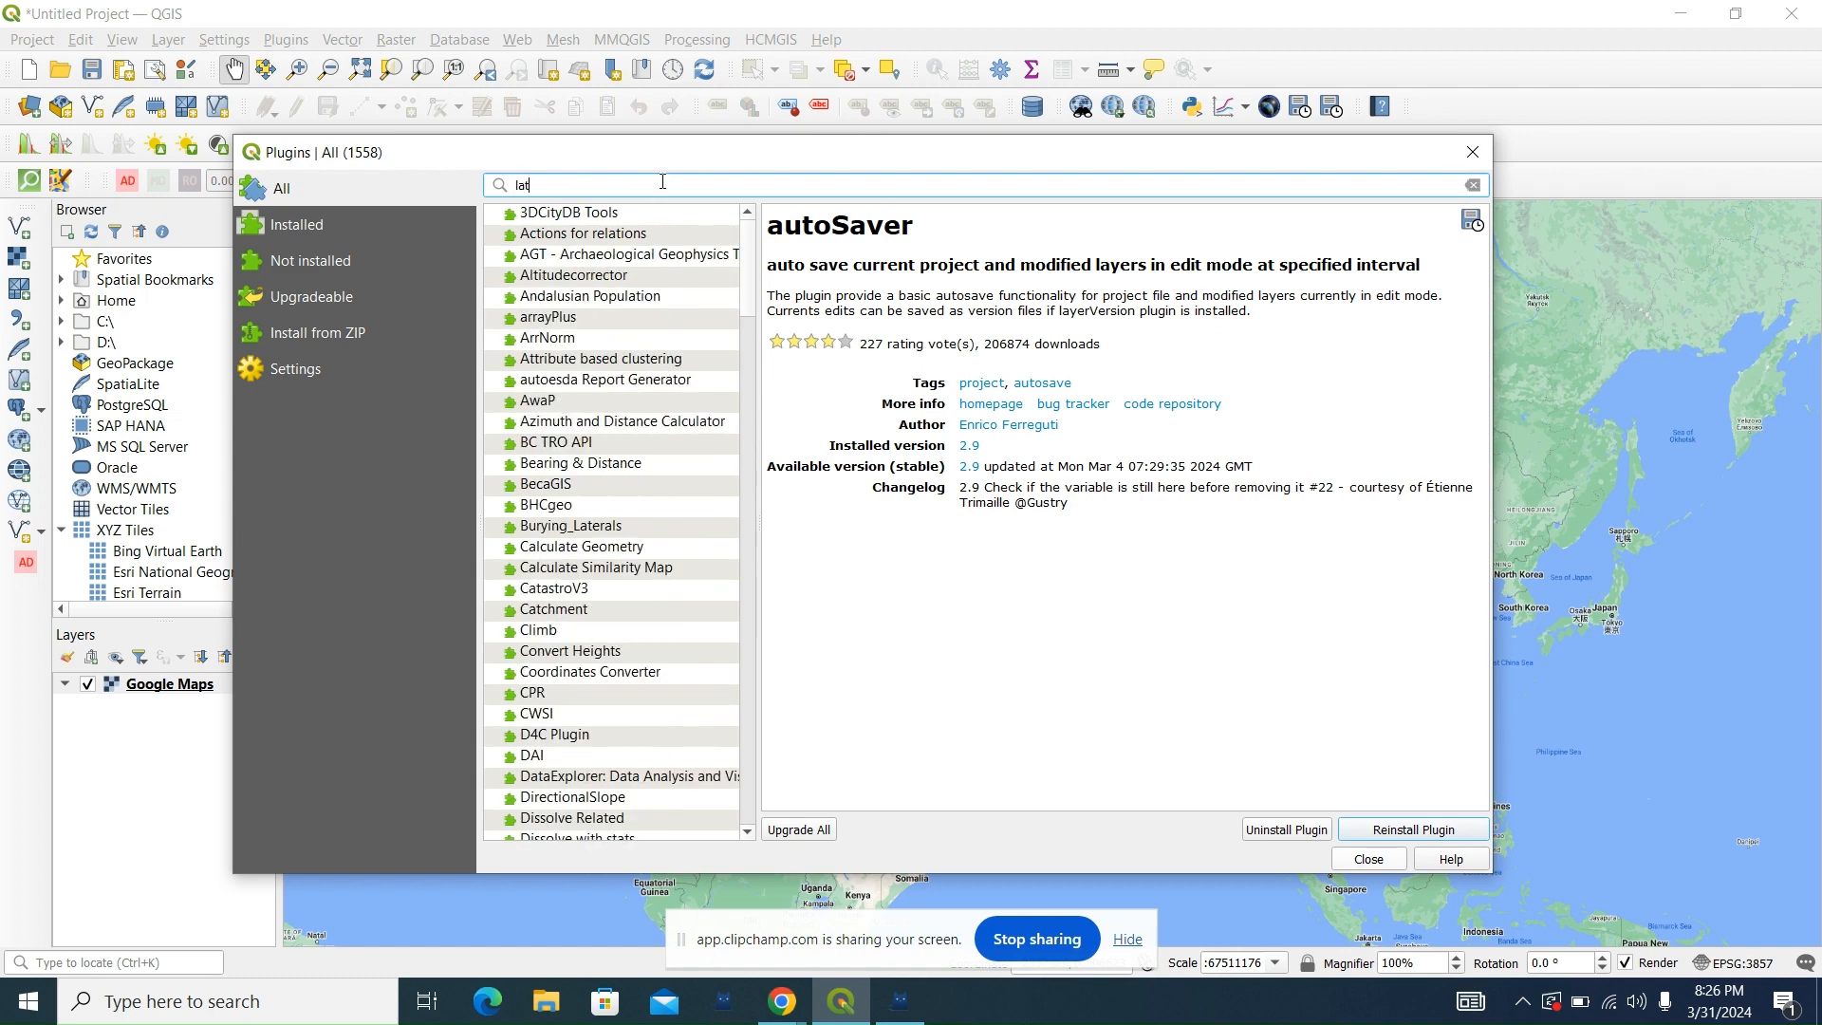
{"action": "type", "text": "lon"}
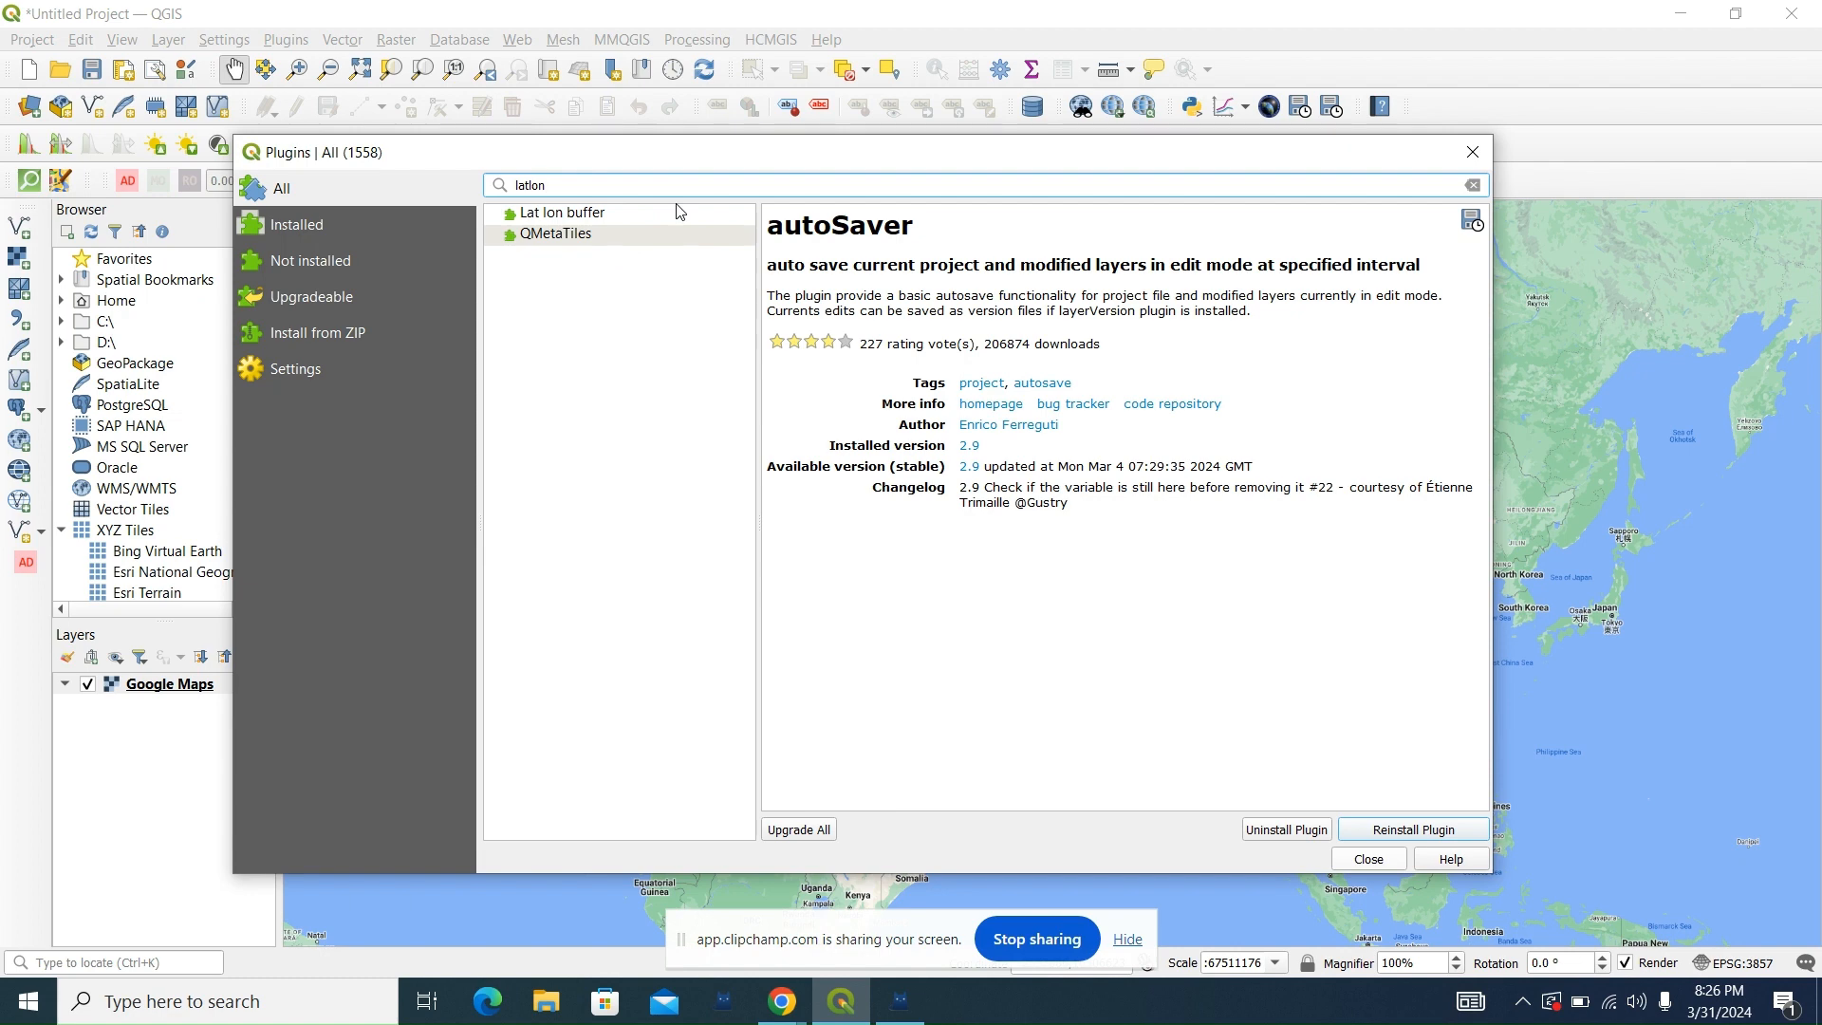
{"action": "type", "text": "gt"}
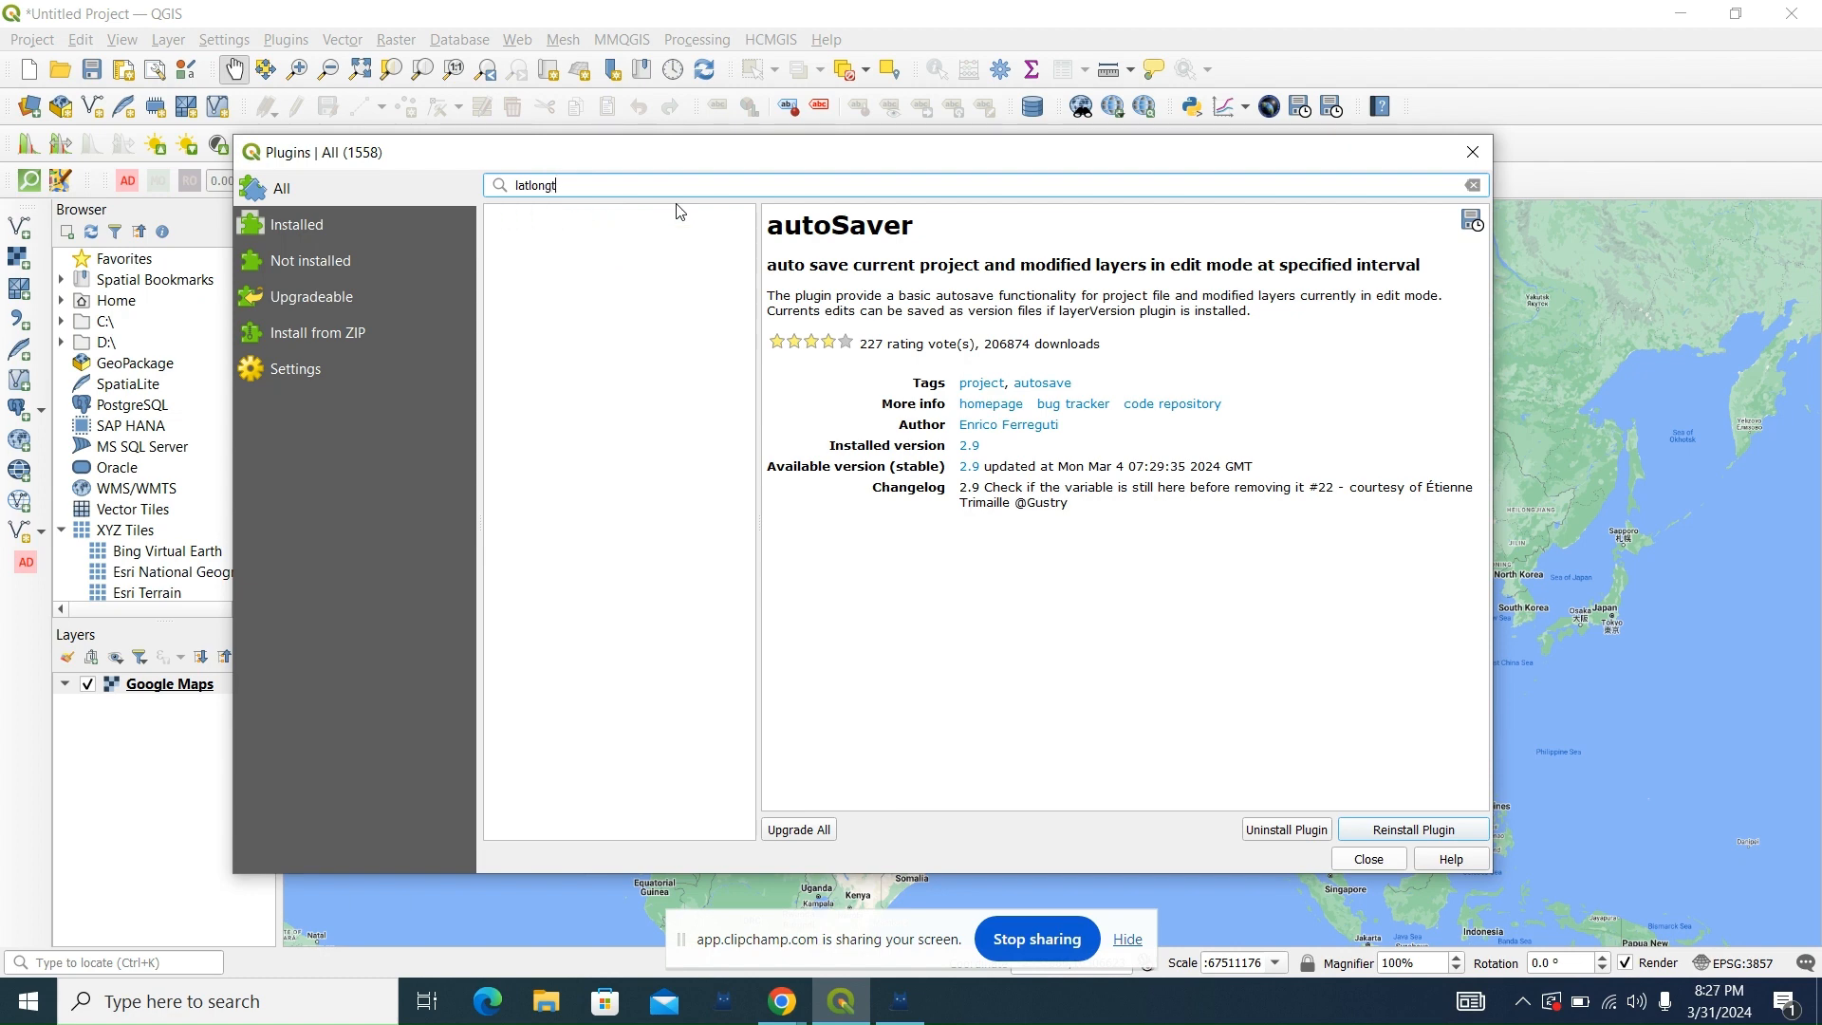
{"action": "key", "text": "BackSpace"}
{"action": "key", "text": "BackSpace"}
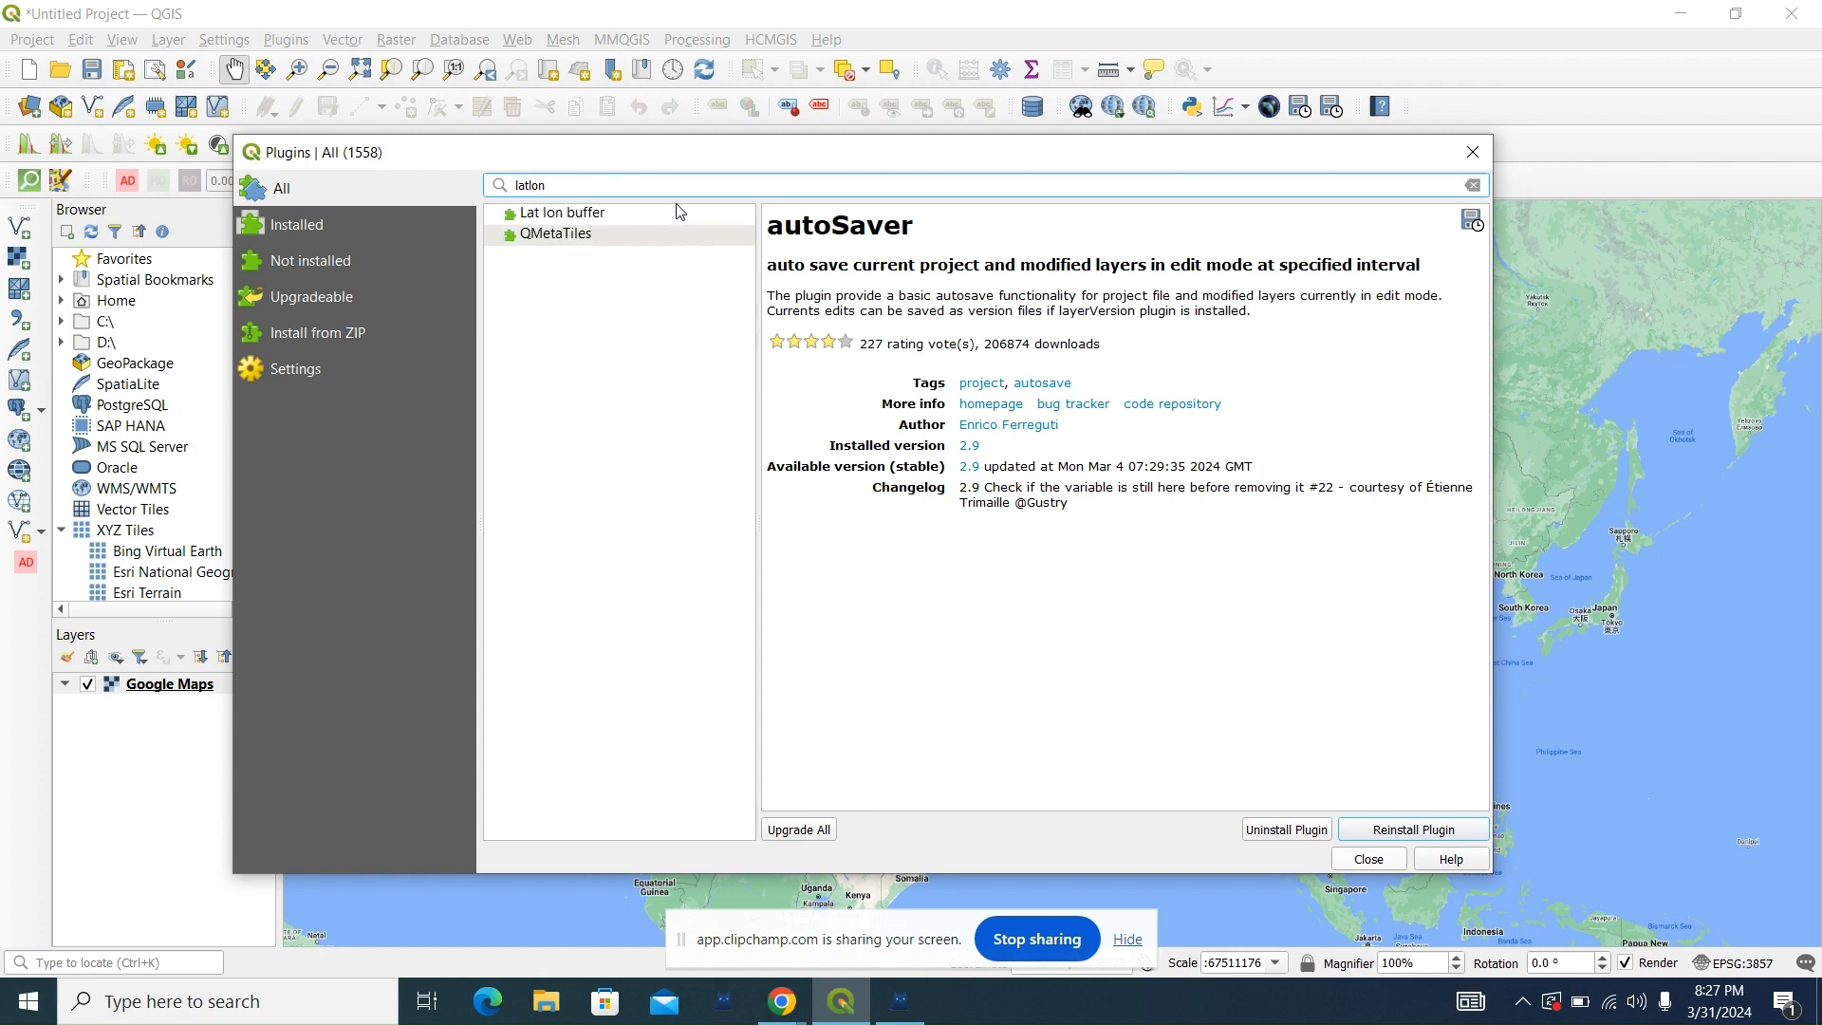
{"action": "key", "text": "BackSpace"}
{"action": "key", "text": "BackSpace"}
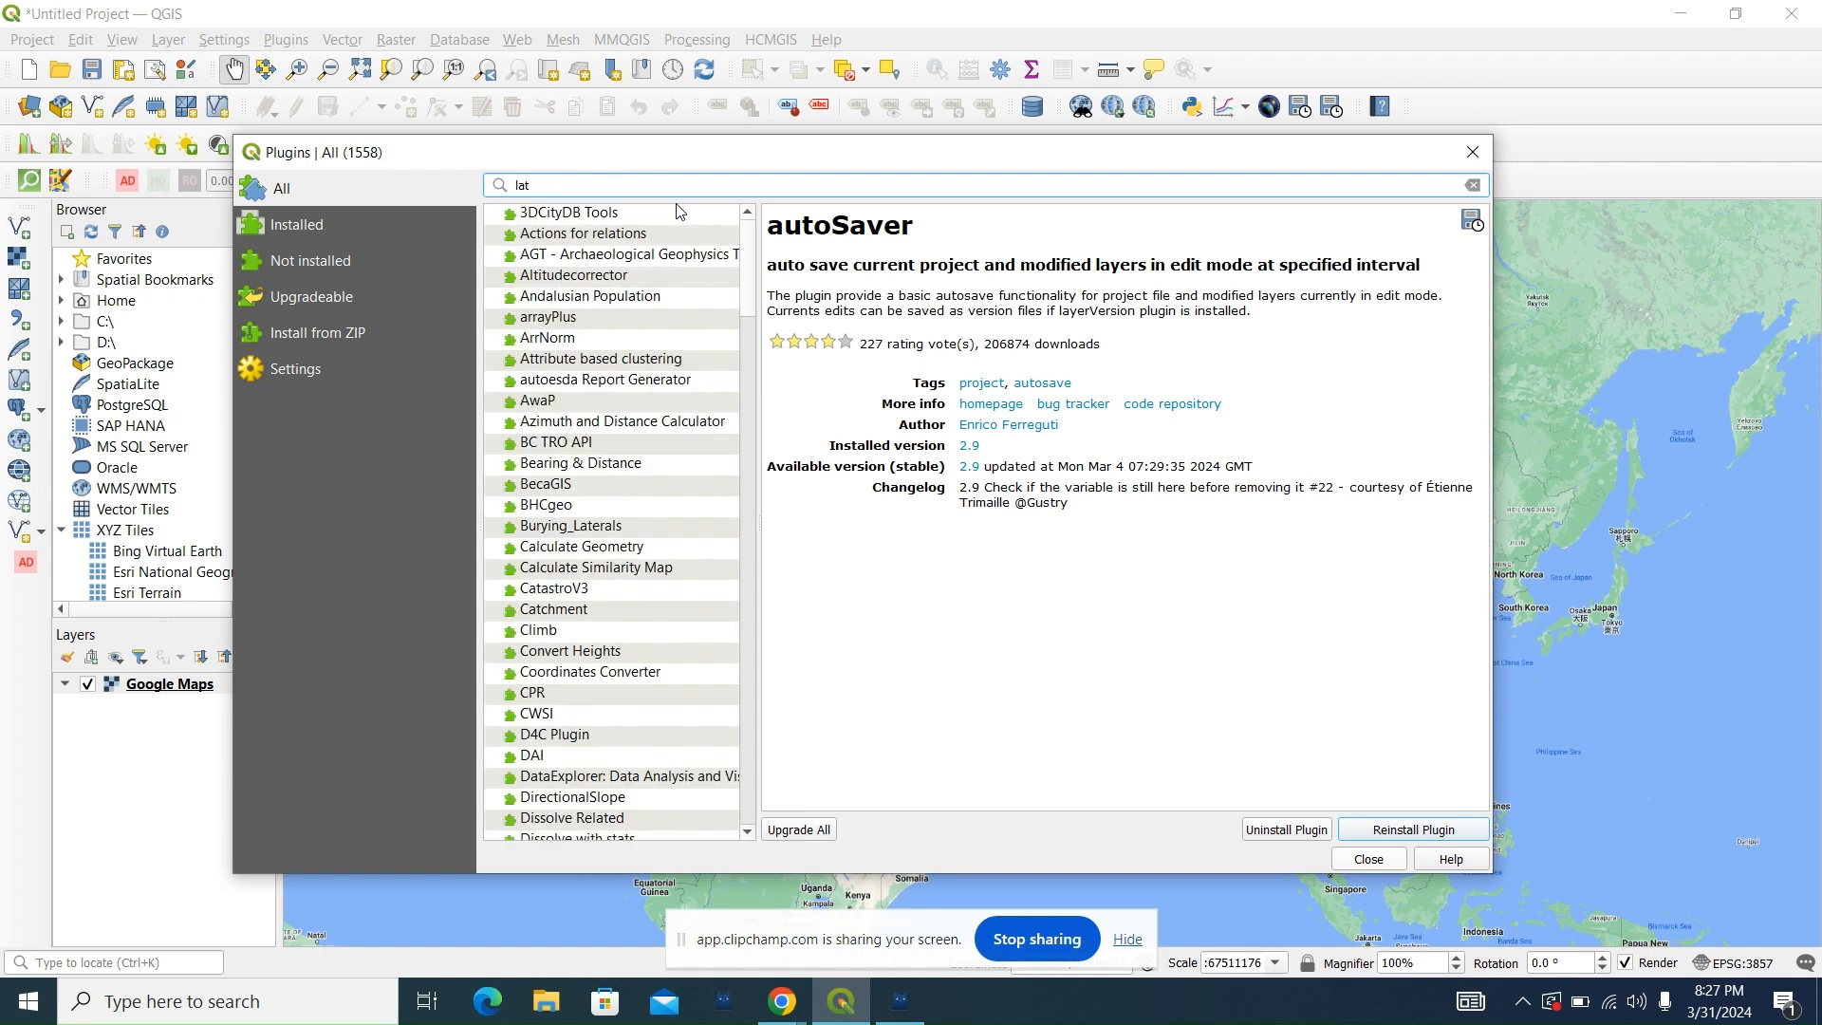
{"action": "type", "text": "lo"}
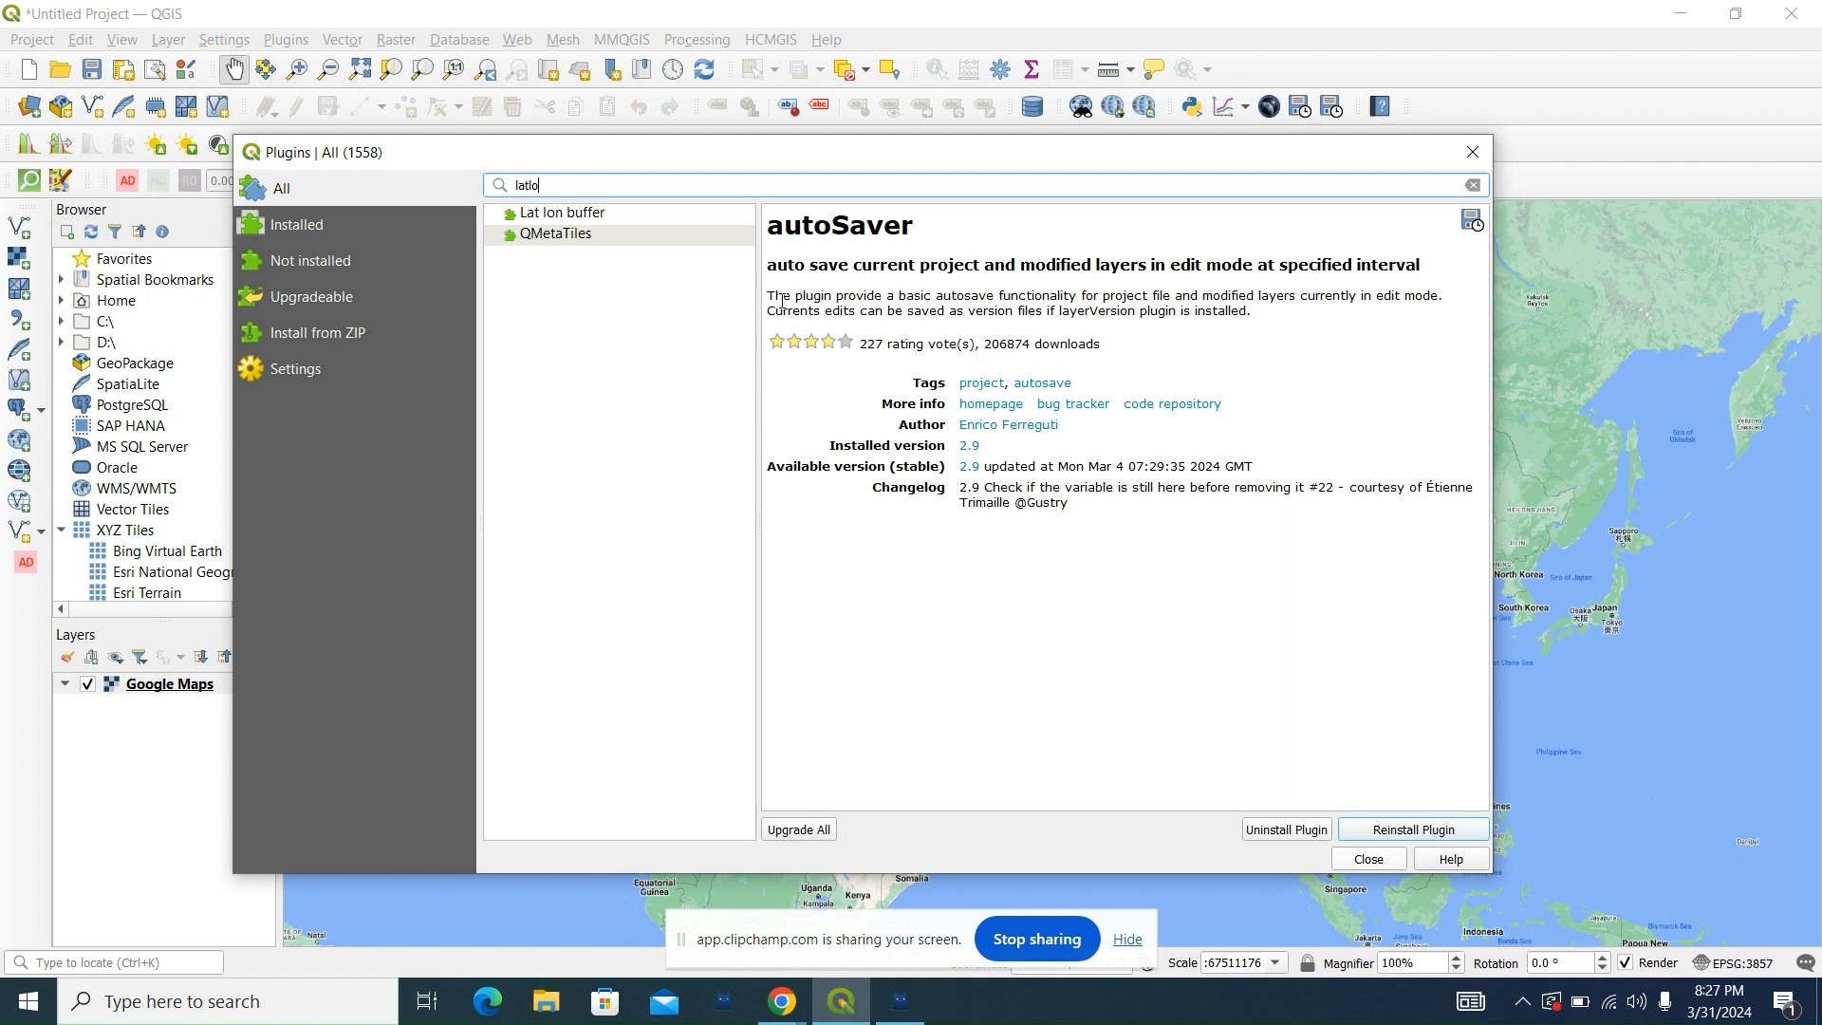
{"action": "left_click", "coordinate": [584, 218]}
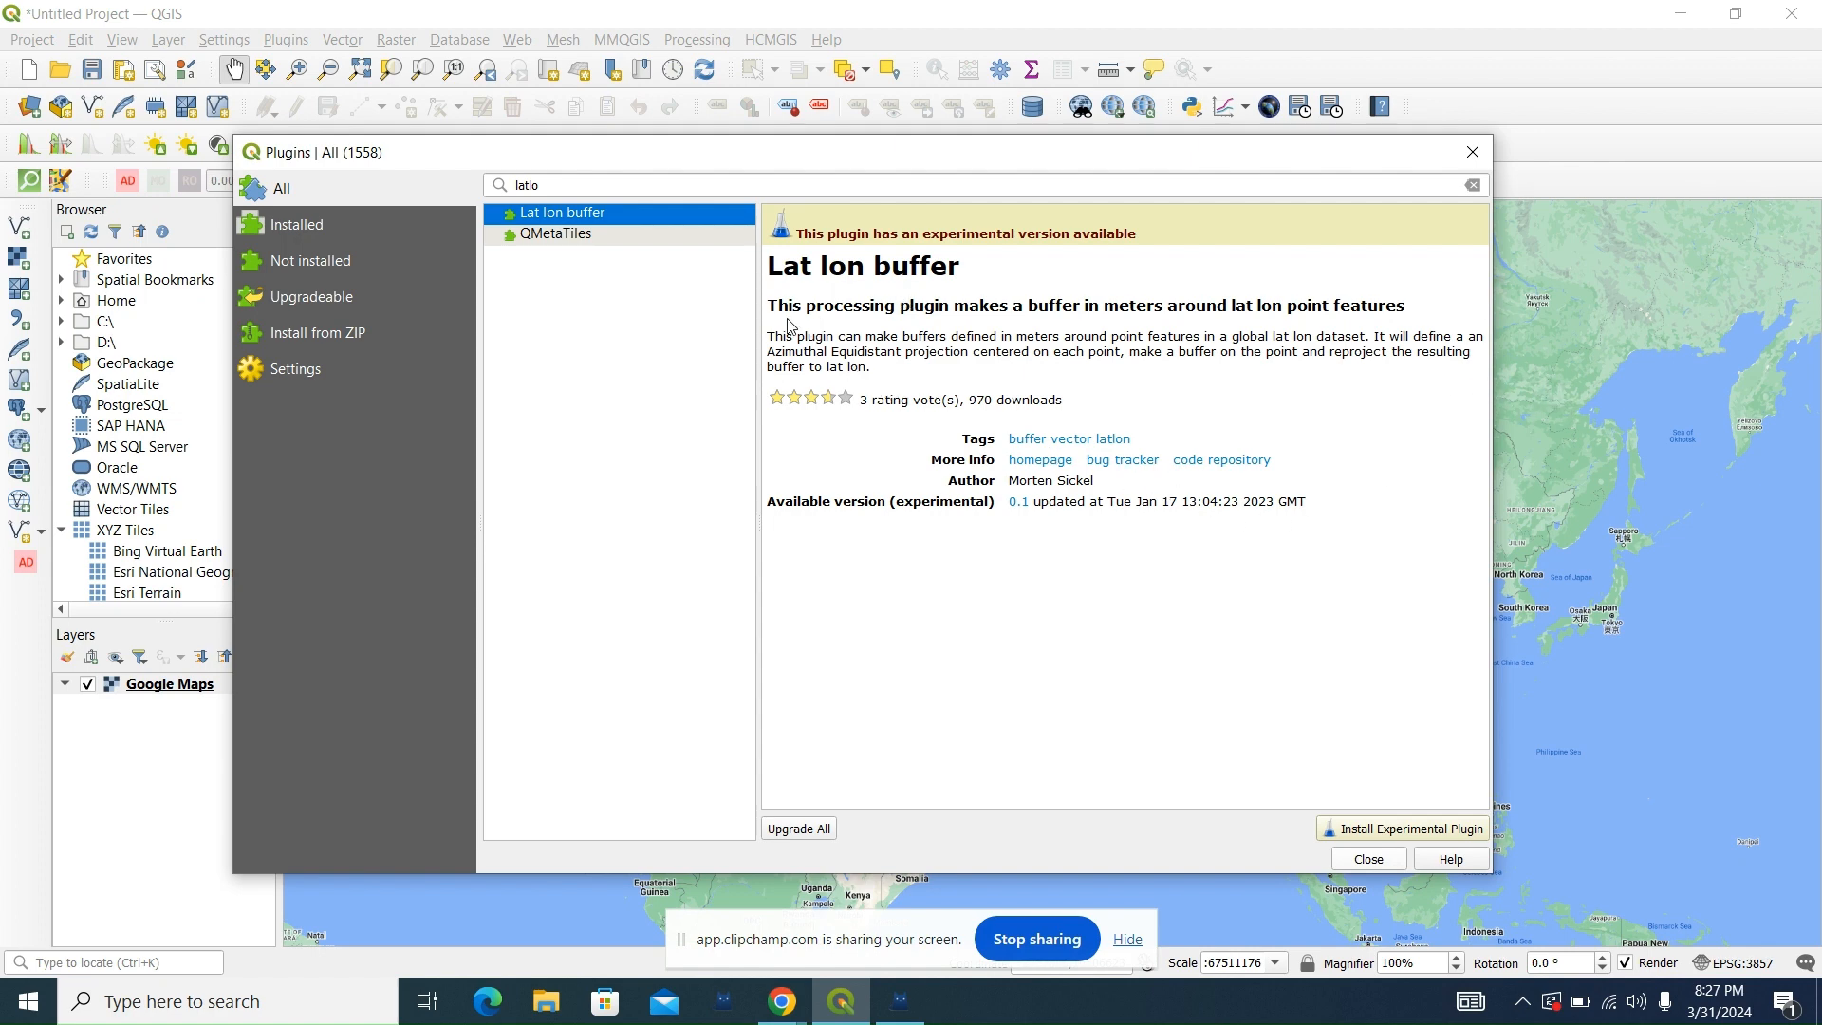
{"action": "left_click", "coordinate": [1473, 186]}
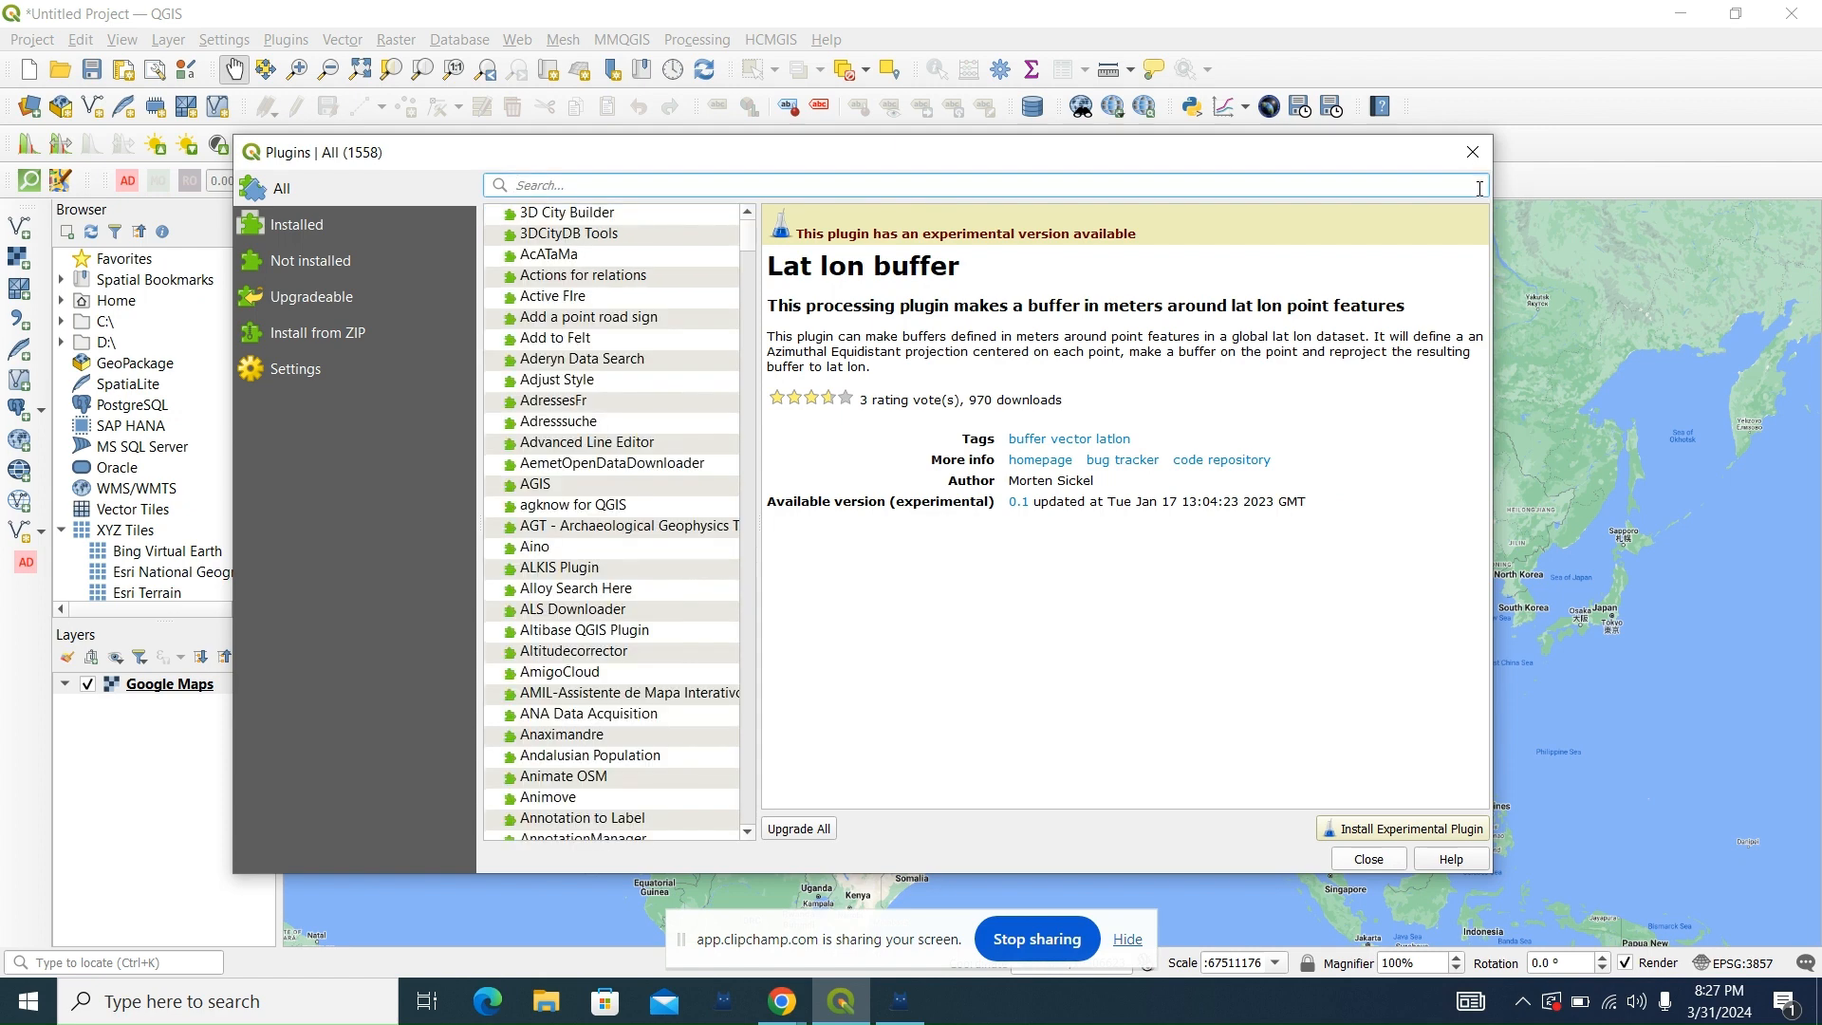
Step: Search all plugins for "openst", install the OSMDownloader plugin from the matches and clear the search
{"action": "type", "text": "openst"}
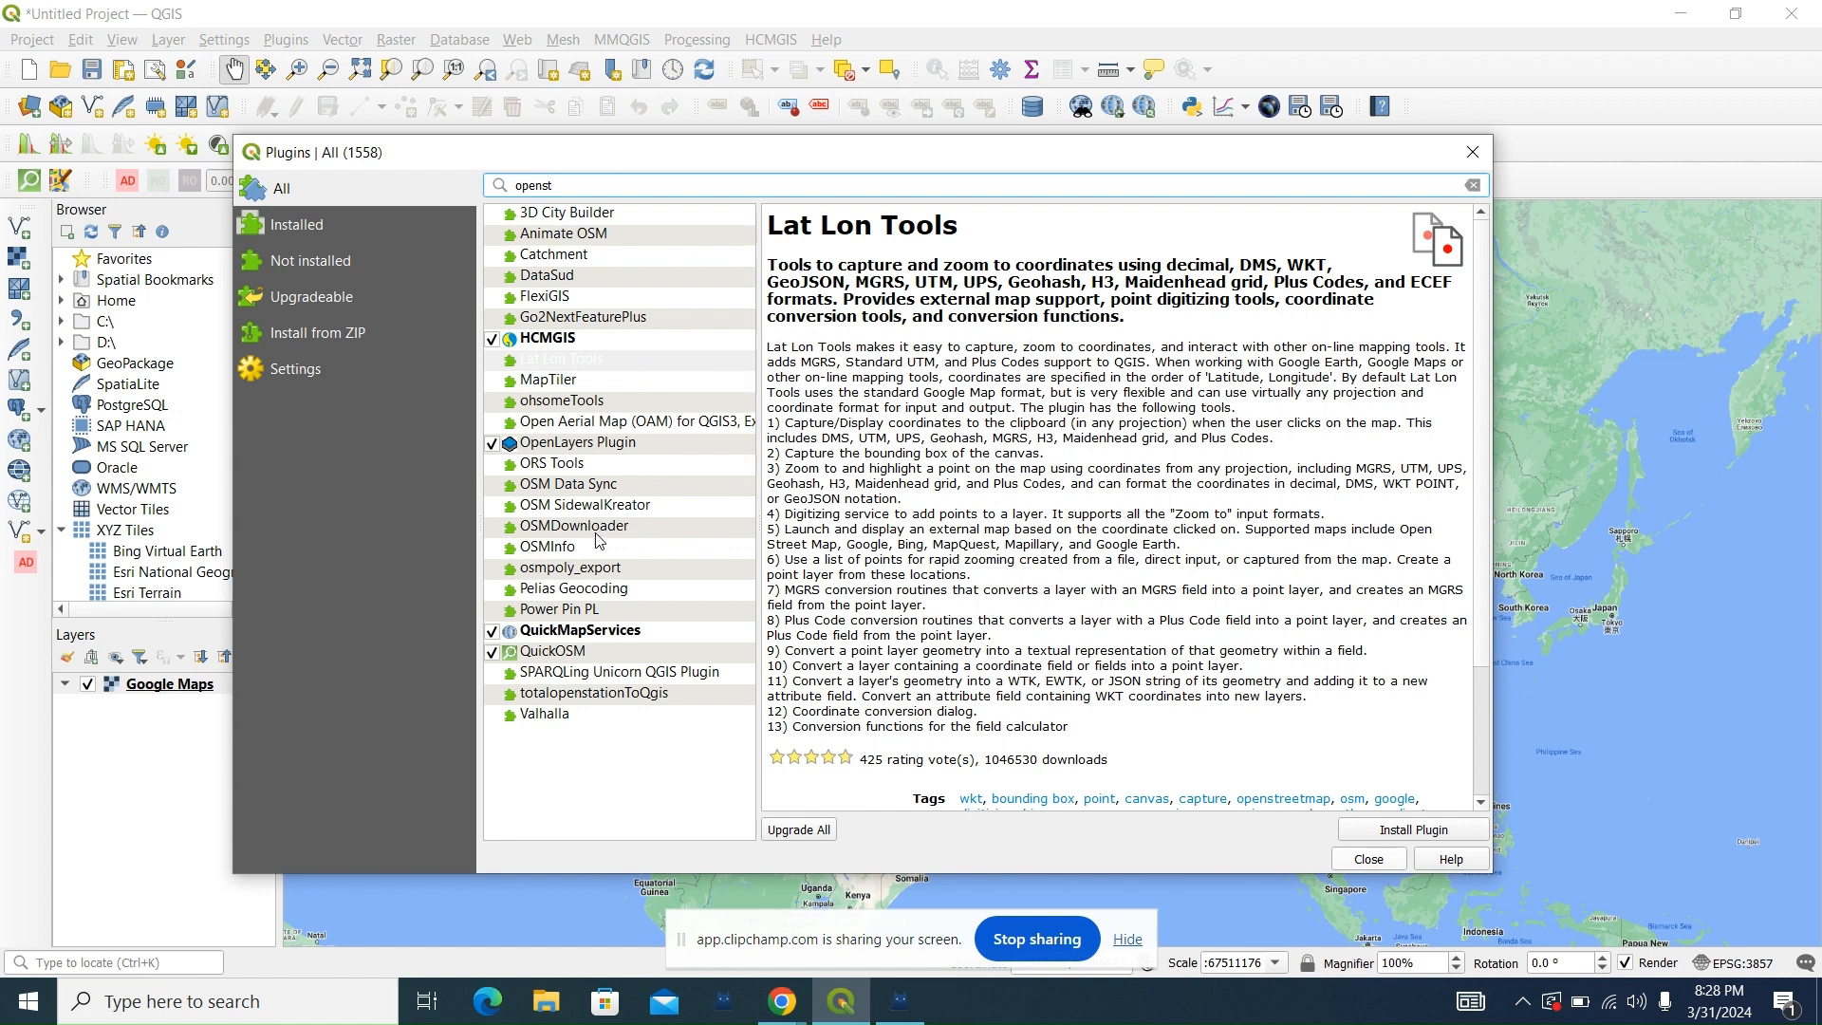
{"action": "left_click", "coordinate": [597, 532]}
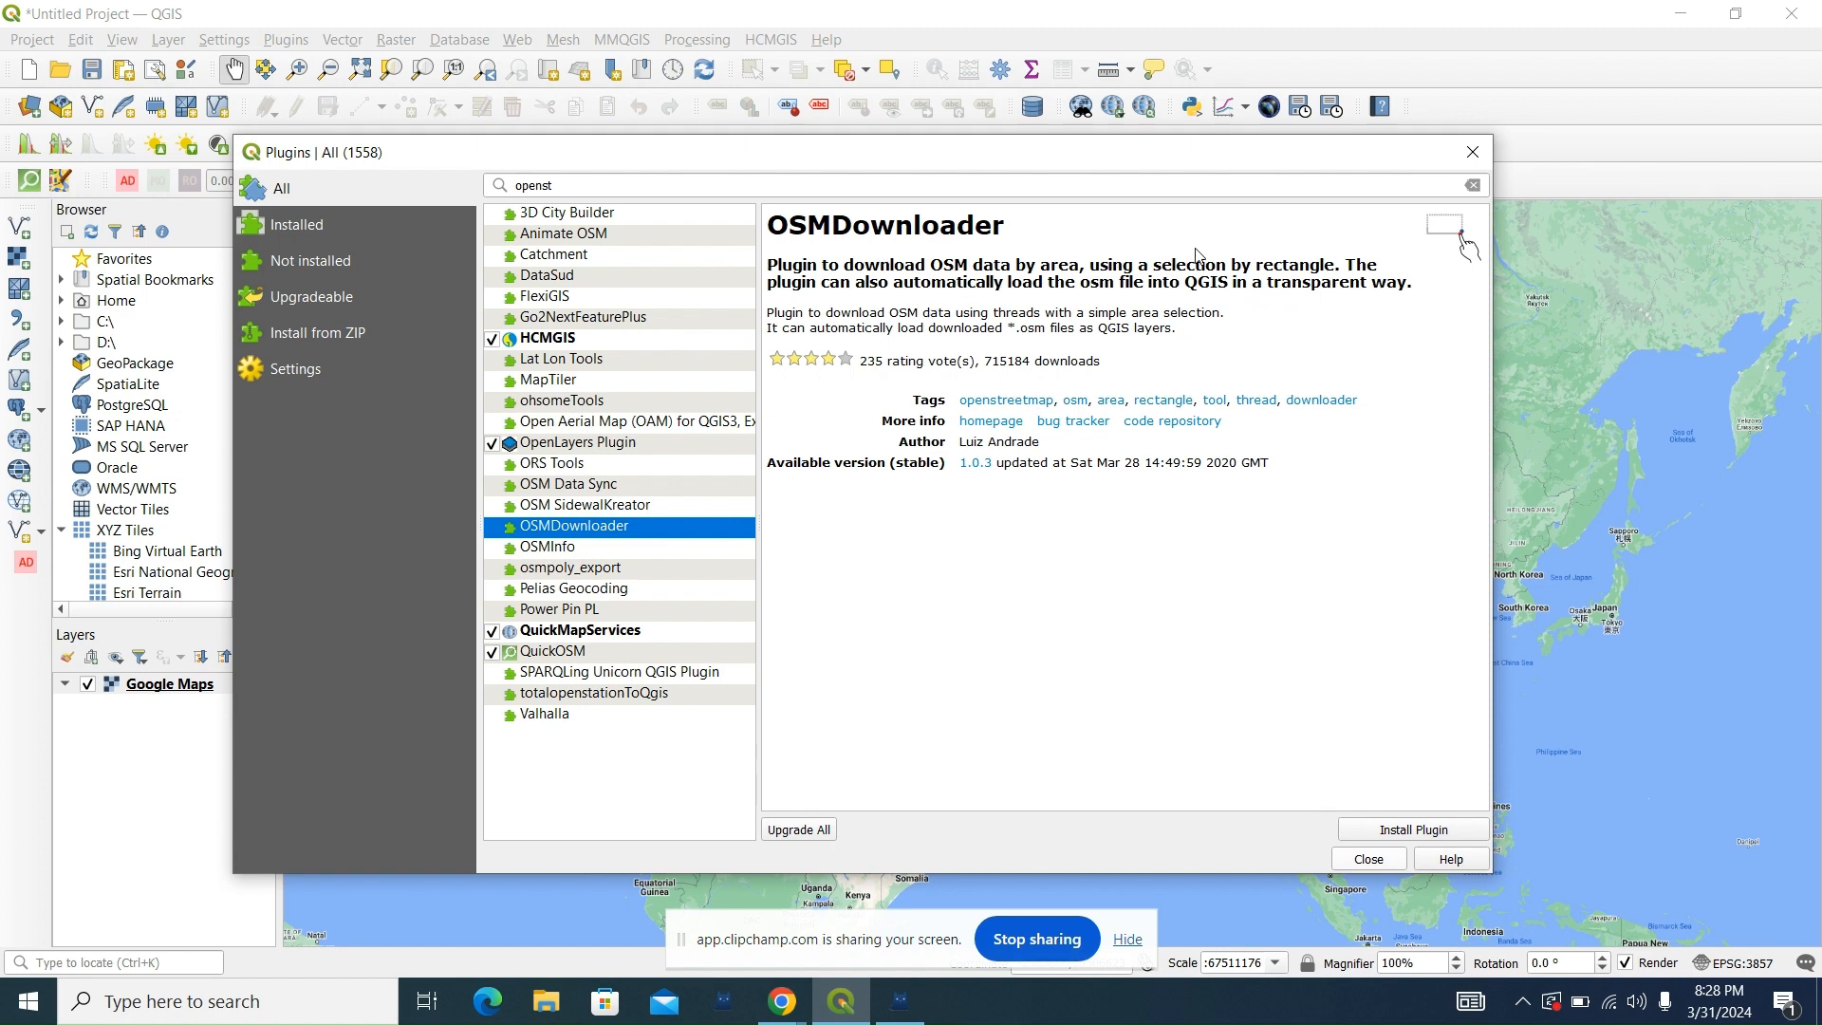
{"action": "left_click", "coordinate": [1414, 831]}
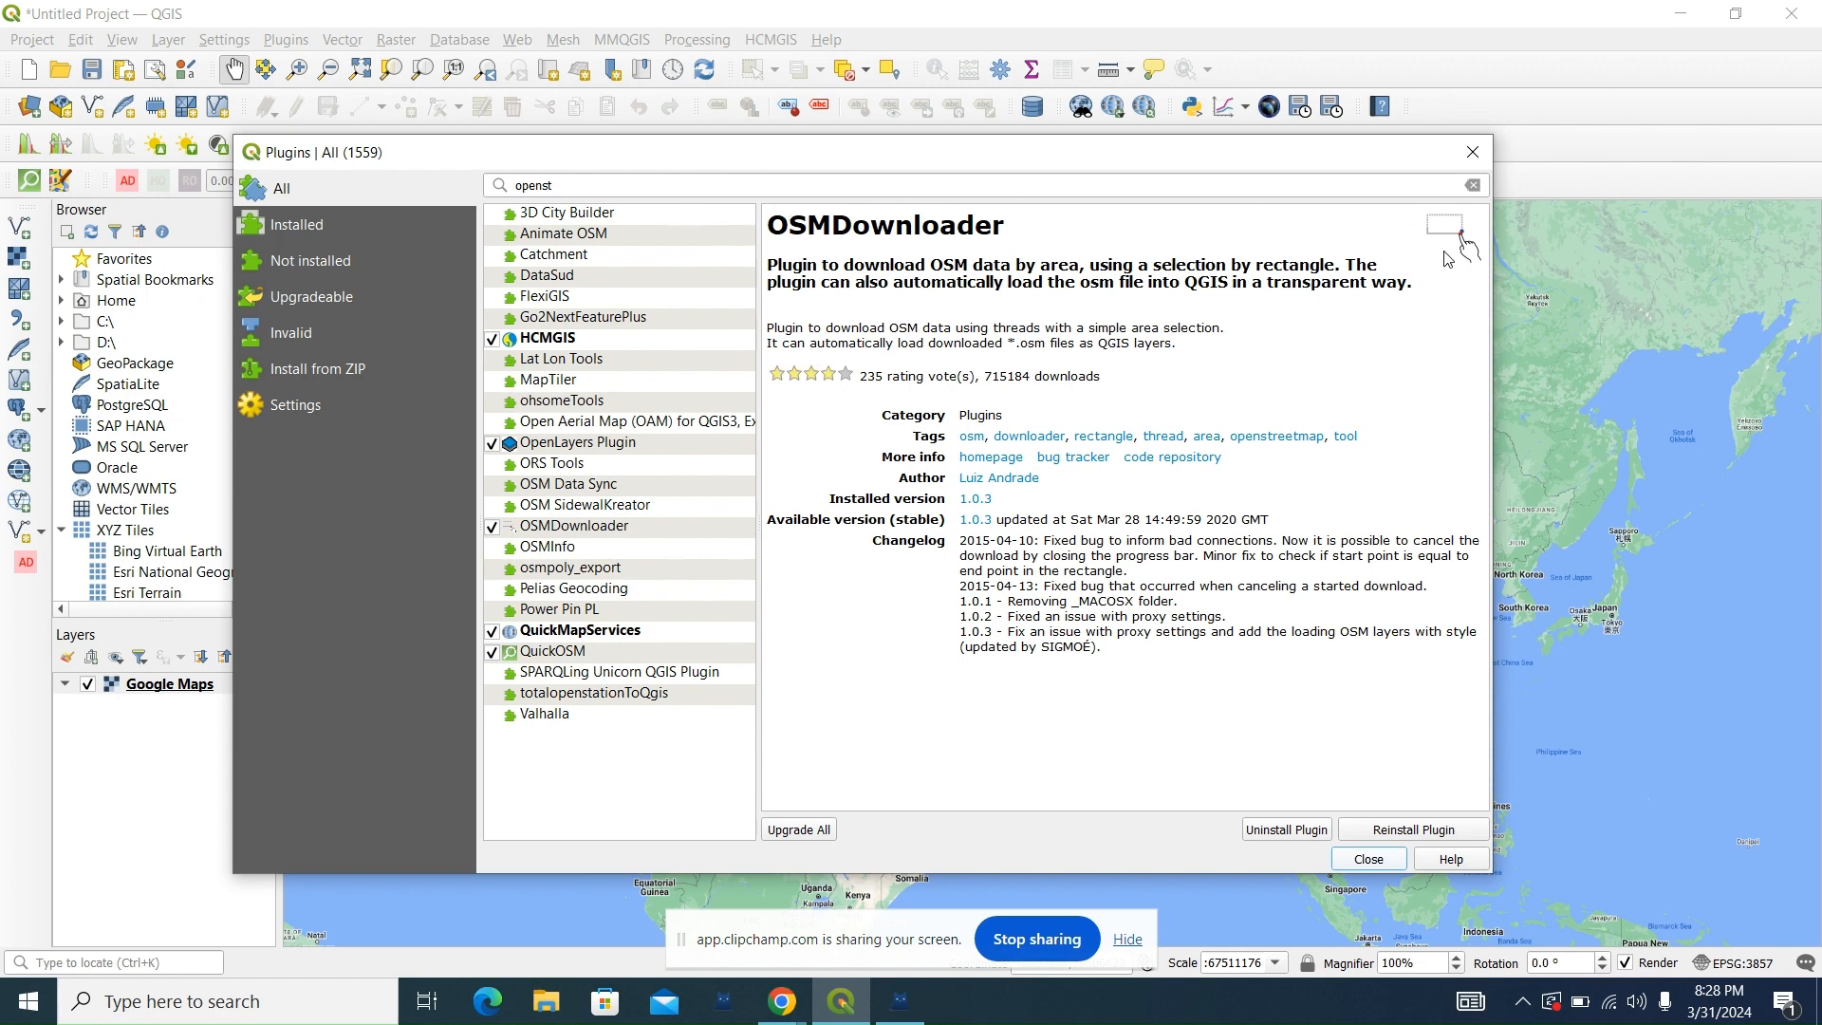
{"action": "left_click", "coordinate": [1472, 185]}
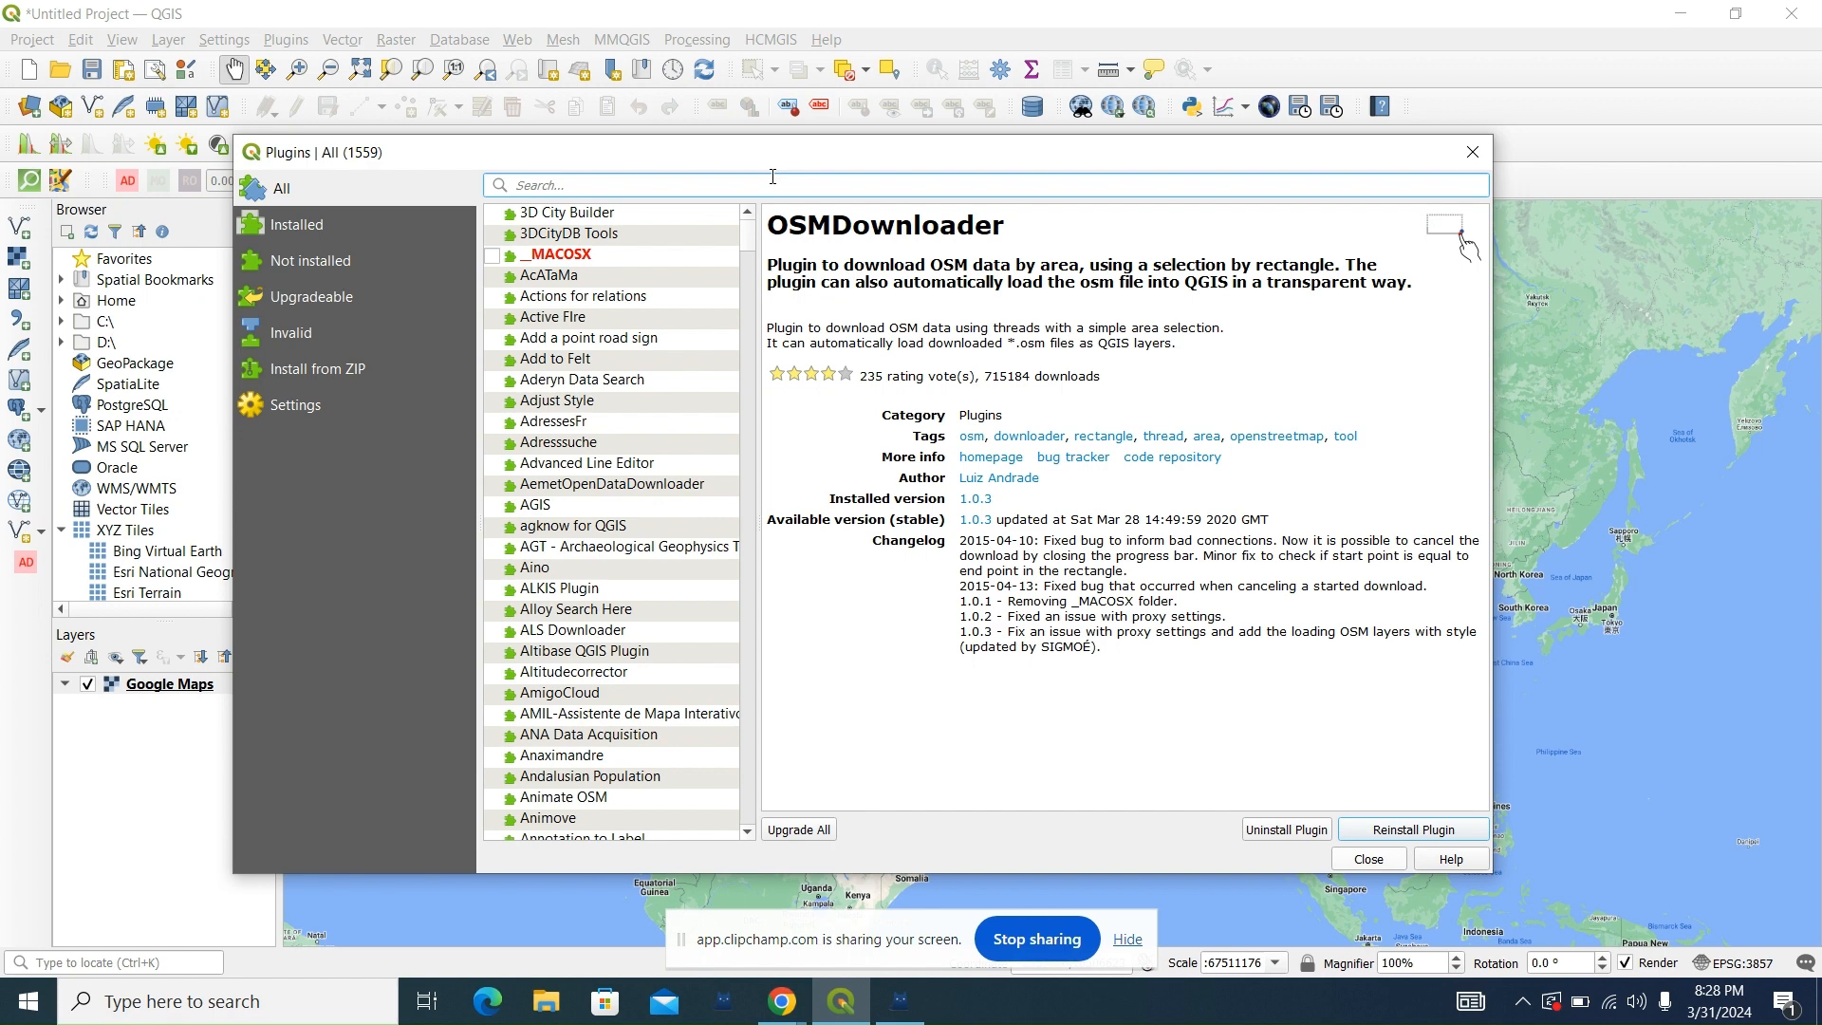
Step: Search all plugins for "prof", "profile" and "profiletool"
{"action": "type", "text": "proff"}
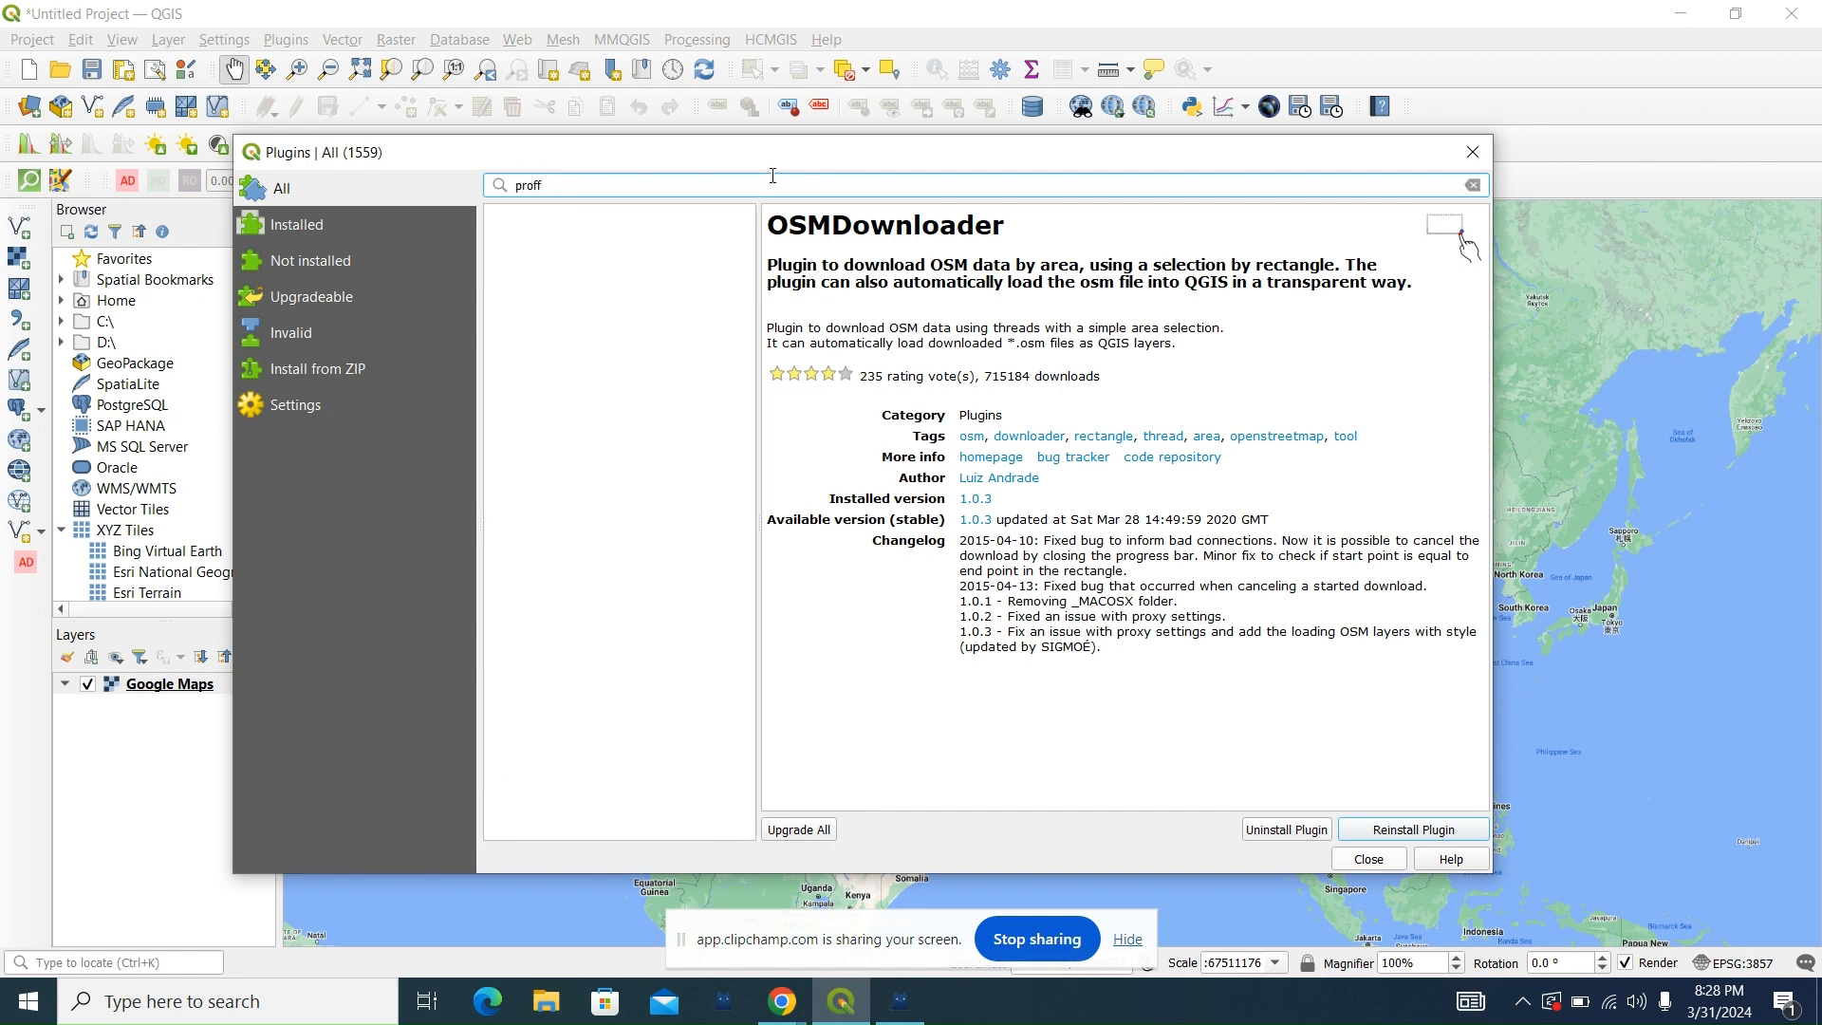
{"action": "key", "text": "BackSpace"}
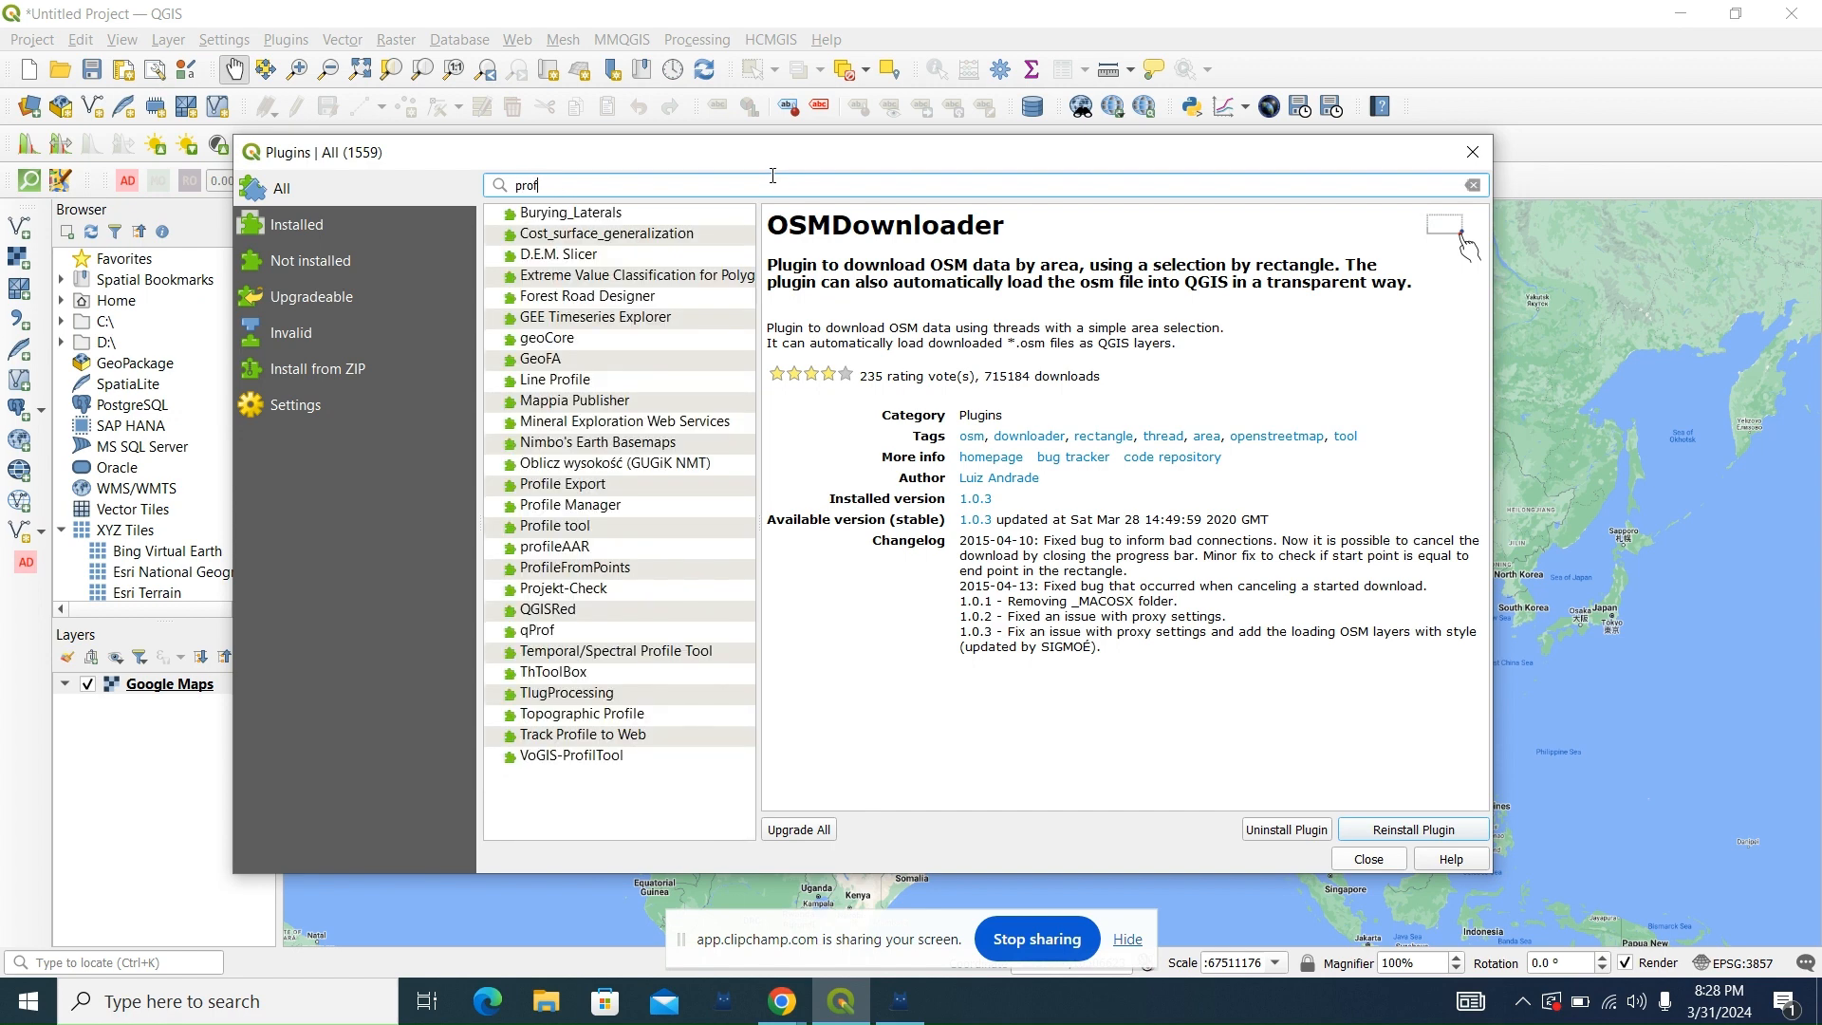
{"action": "type", "text": "le"}
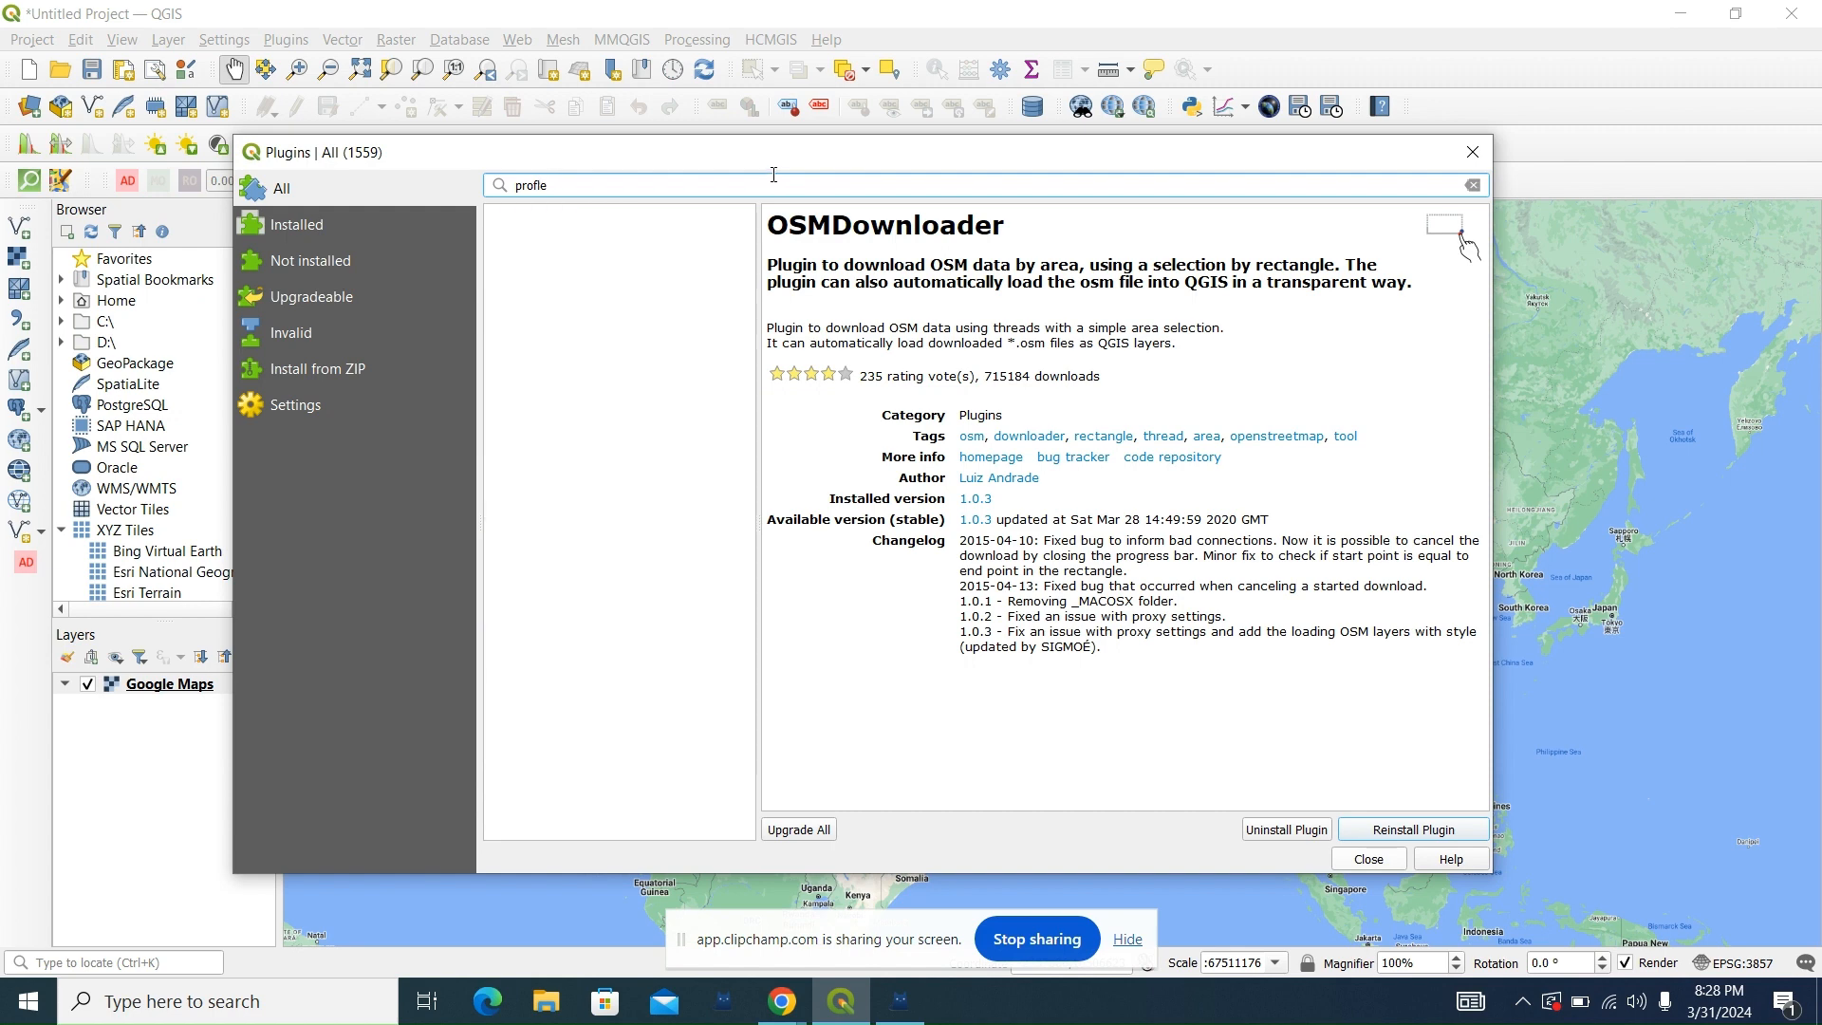
{"action": "key", "text": "BackSpace"}
{"action": "key", "text": "BackSpace"}
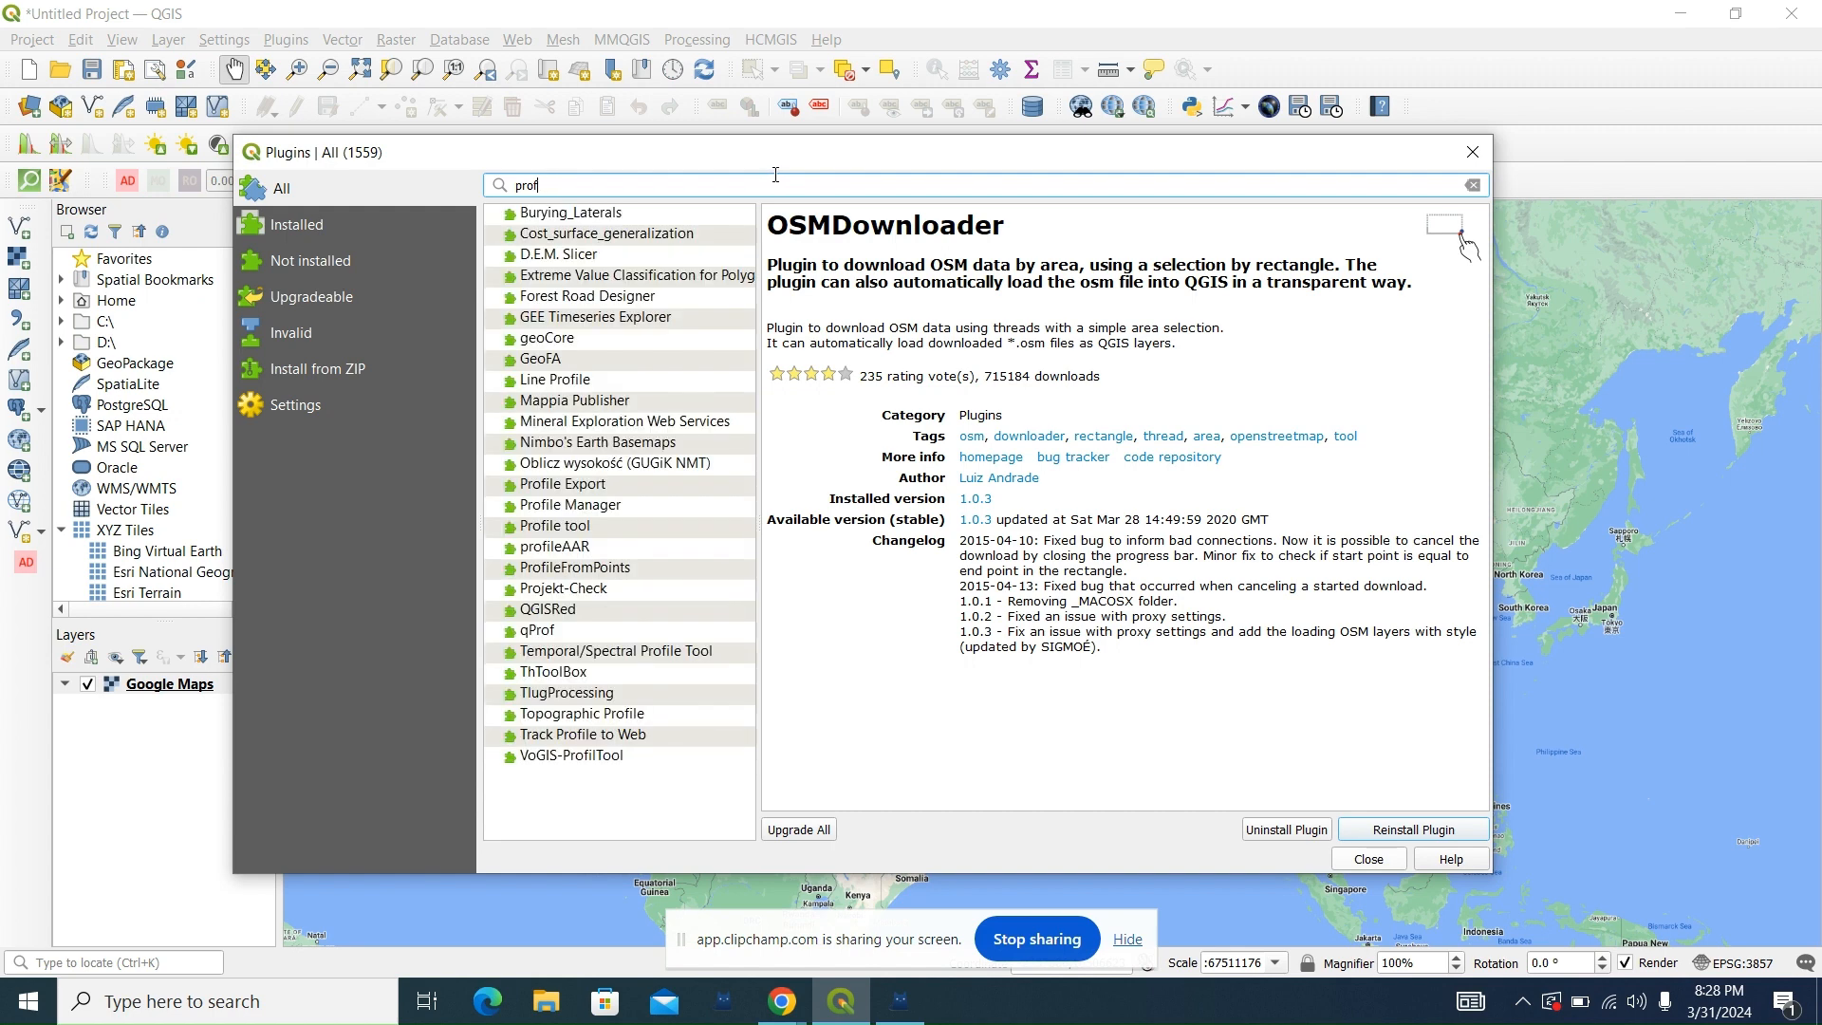
{"action": "type", "text": "ile"}
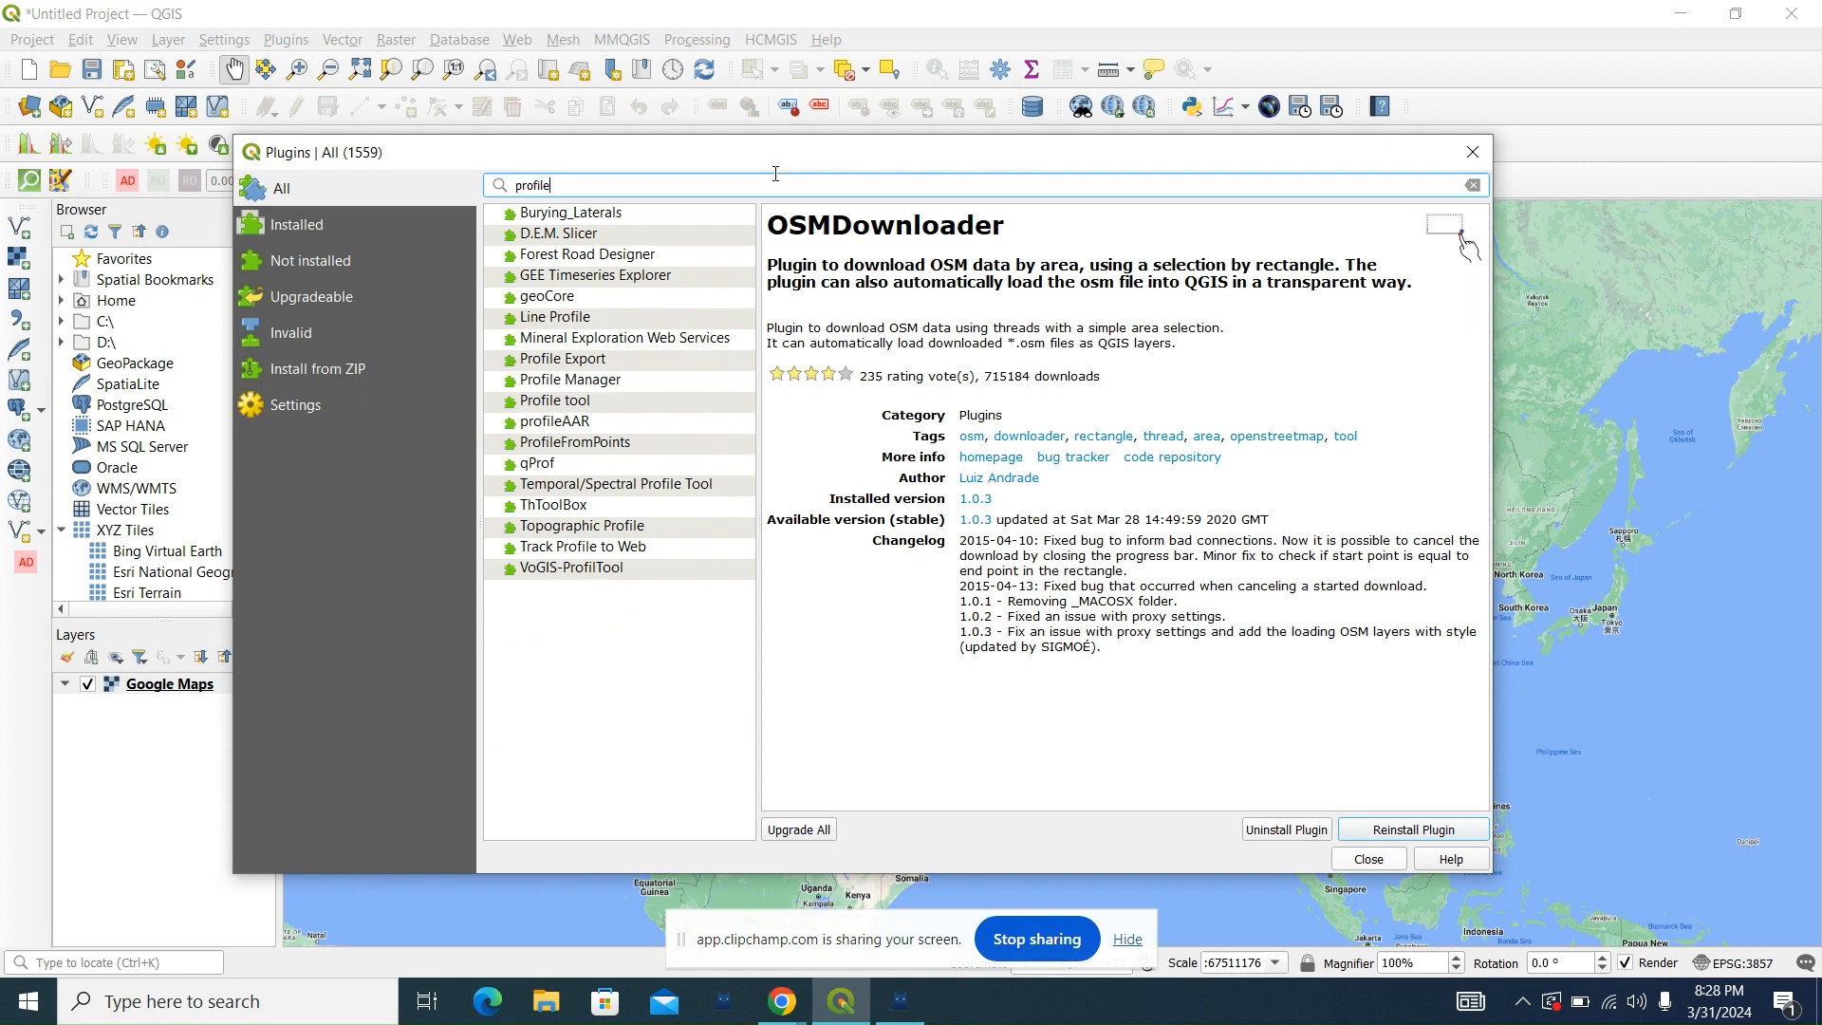
{"action": "type", "text": "to"}
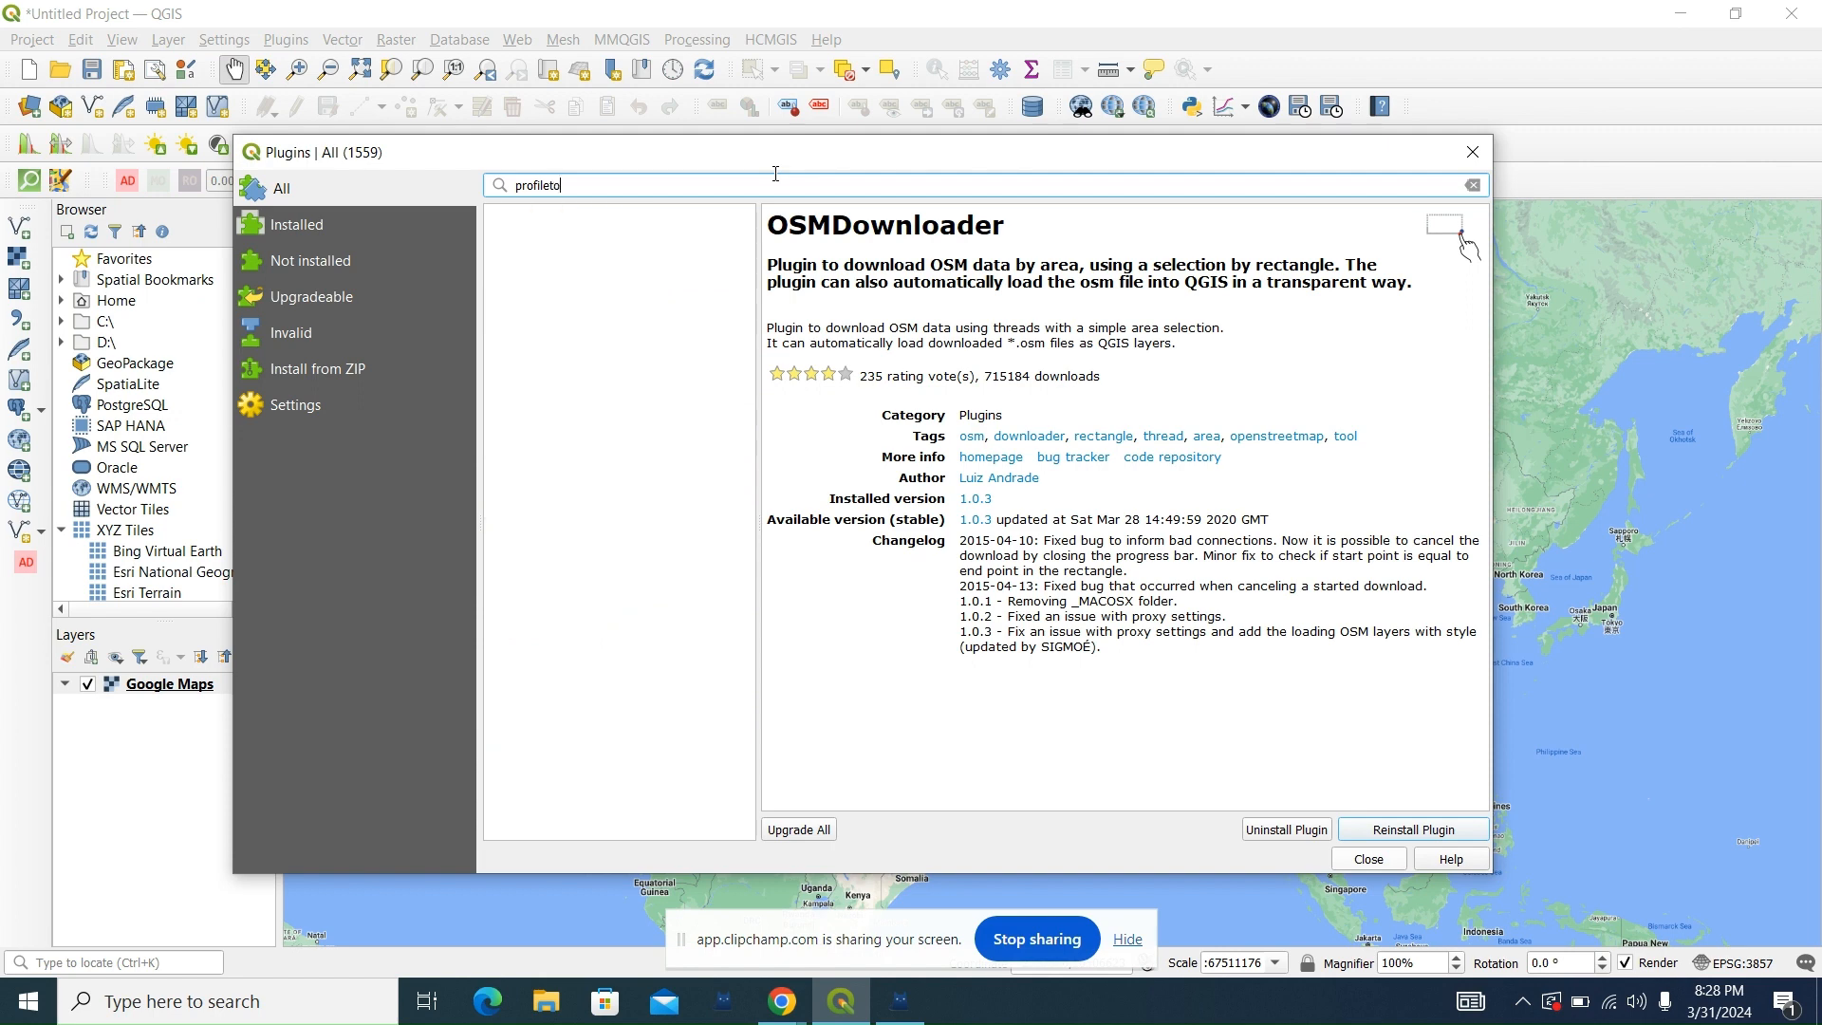
{"action": "type", "text": "ol"}
Step: Look at the plugin manager's settings, switch to the plugins that are not installed and clear the search
{"action": "left_click", "coordinate": [344, 407]}
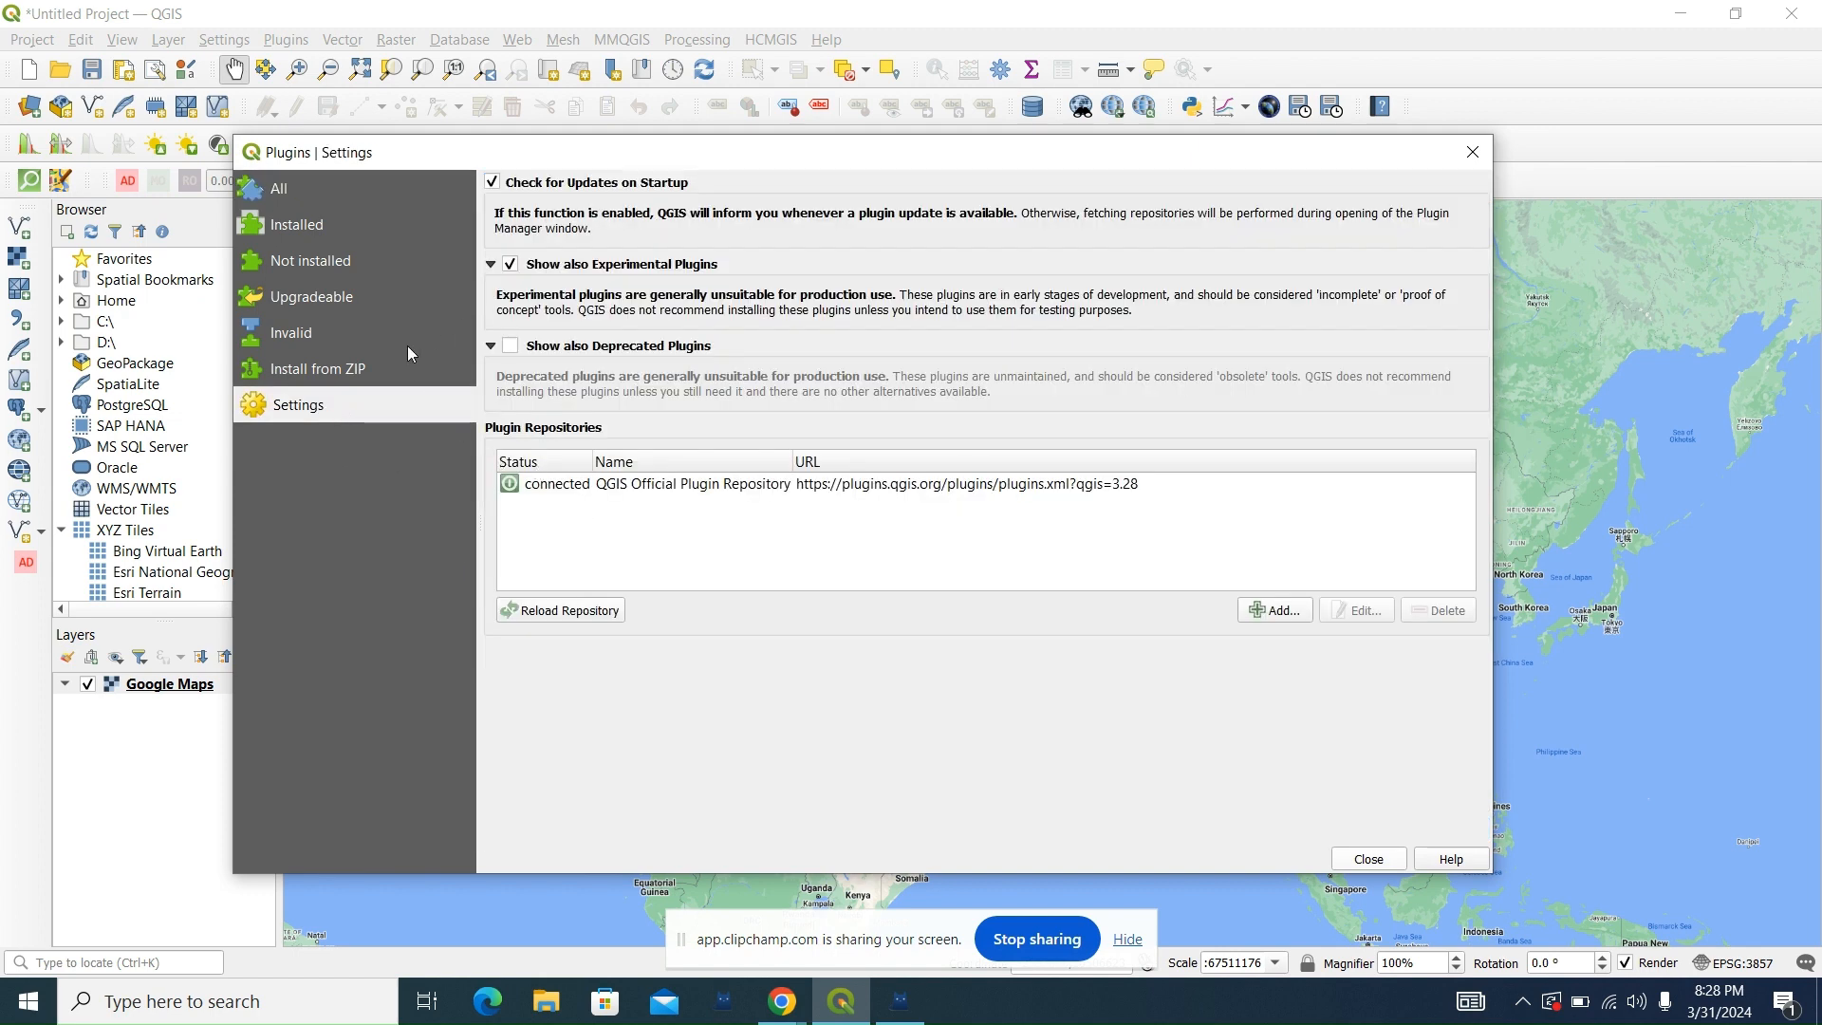
{"action": "left_click", "coordinate": [316, 272]}
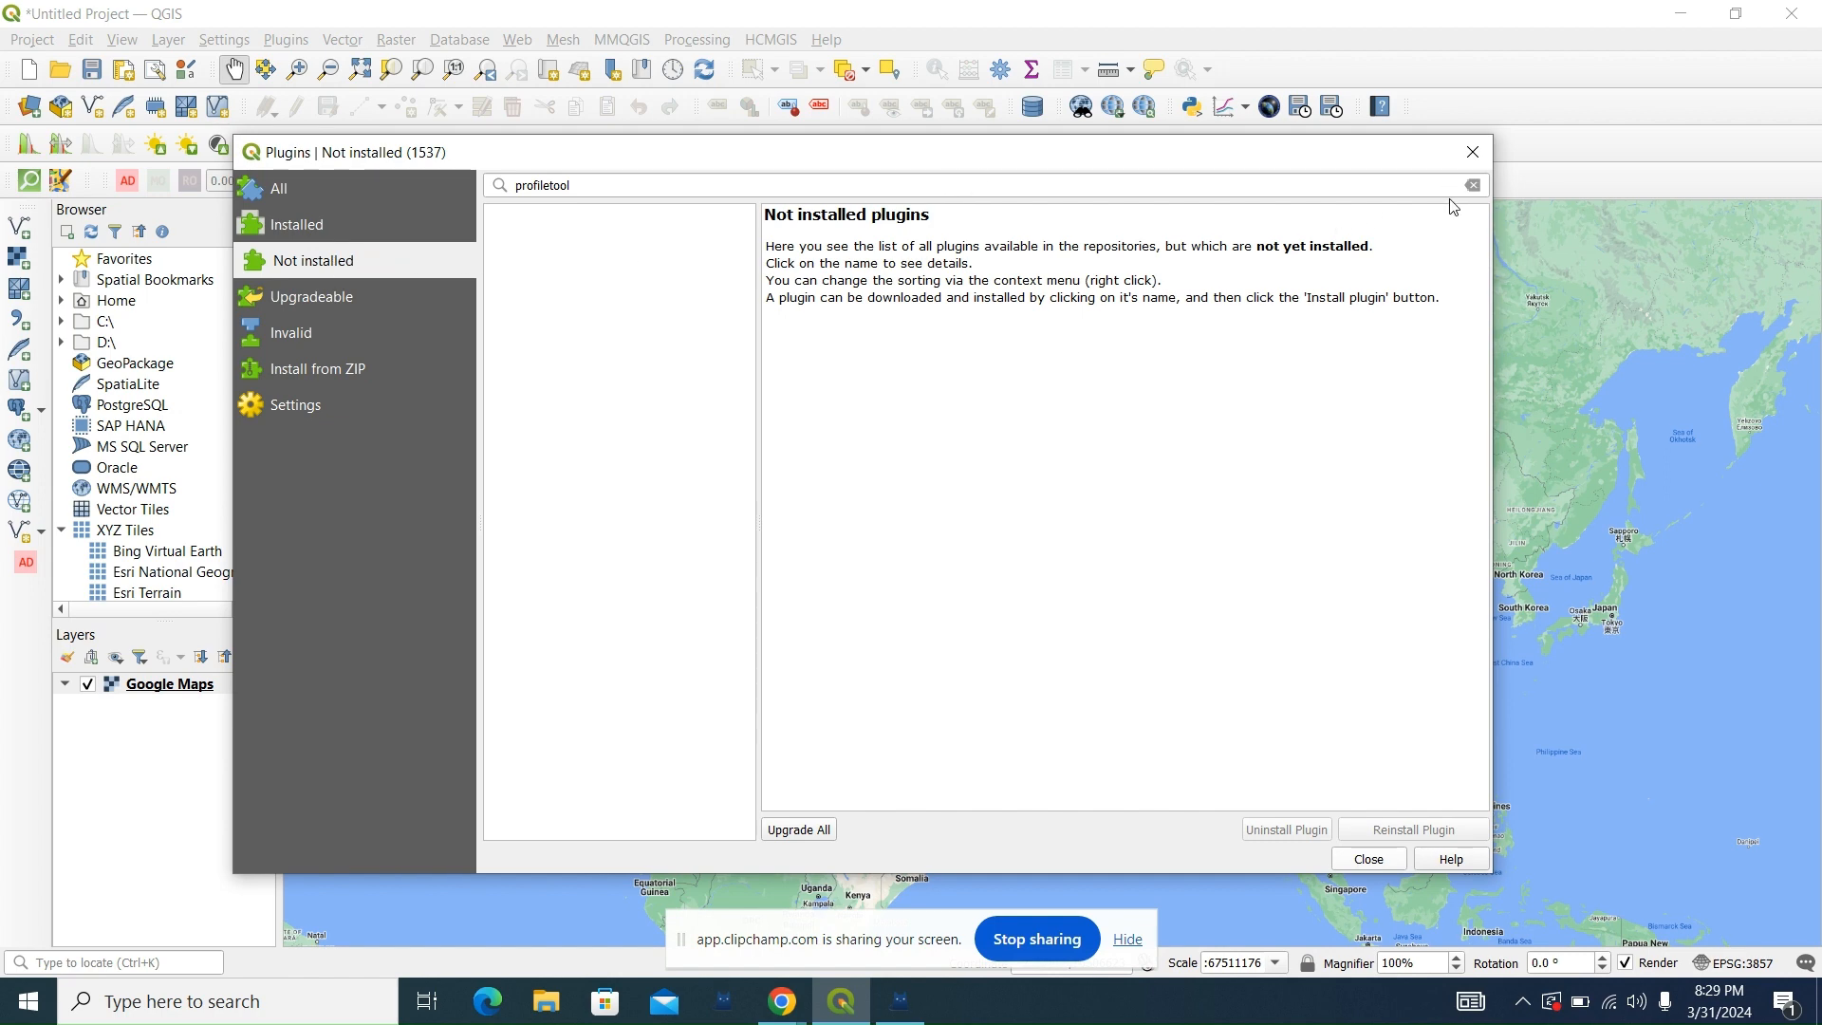
{"action": "left_click", "coordinate": [1473, 185]}
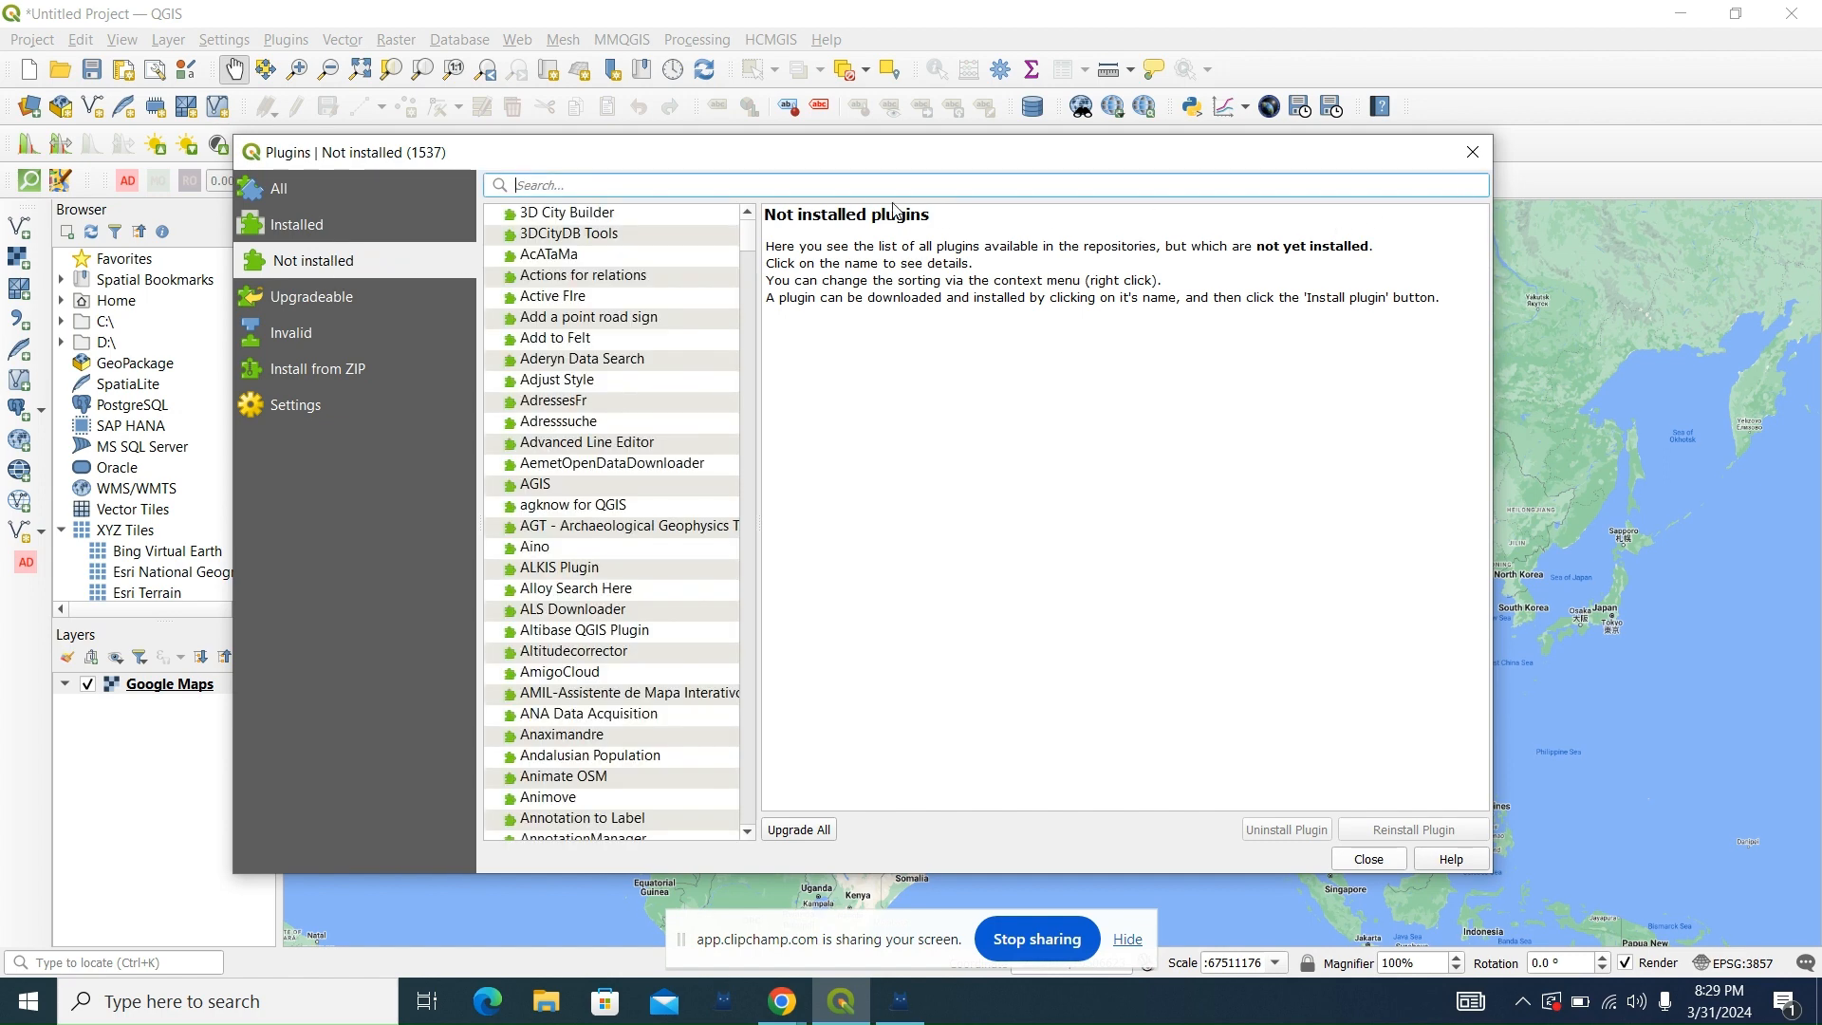
Step: Search the not-installed plugins for "Profile" and install the Profile tool plugin
{"action": "type", "text": "Pro"}
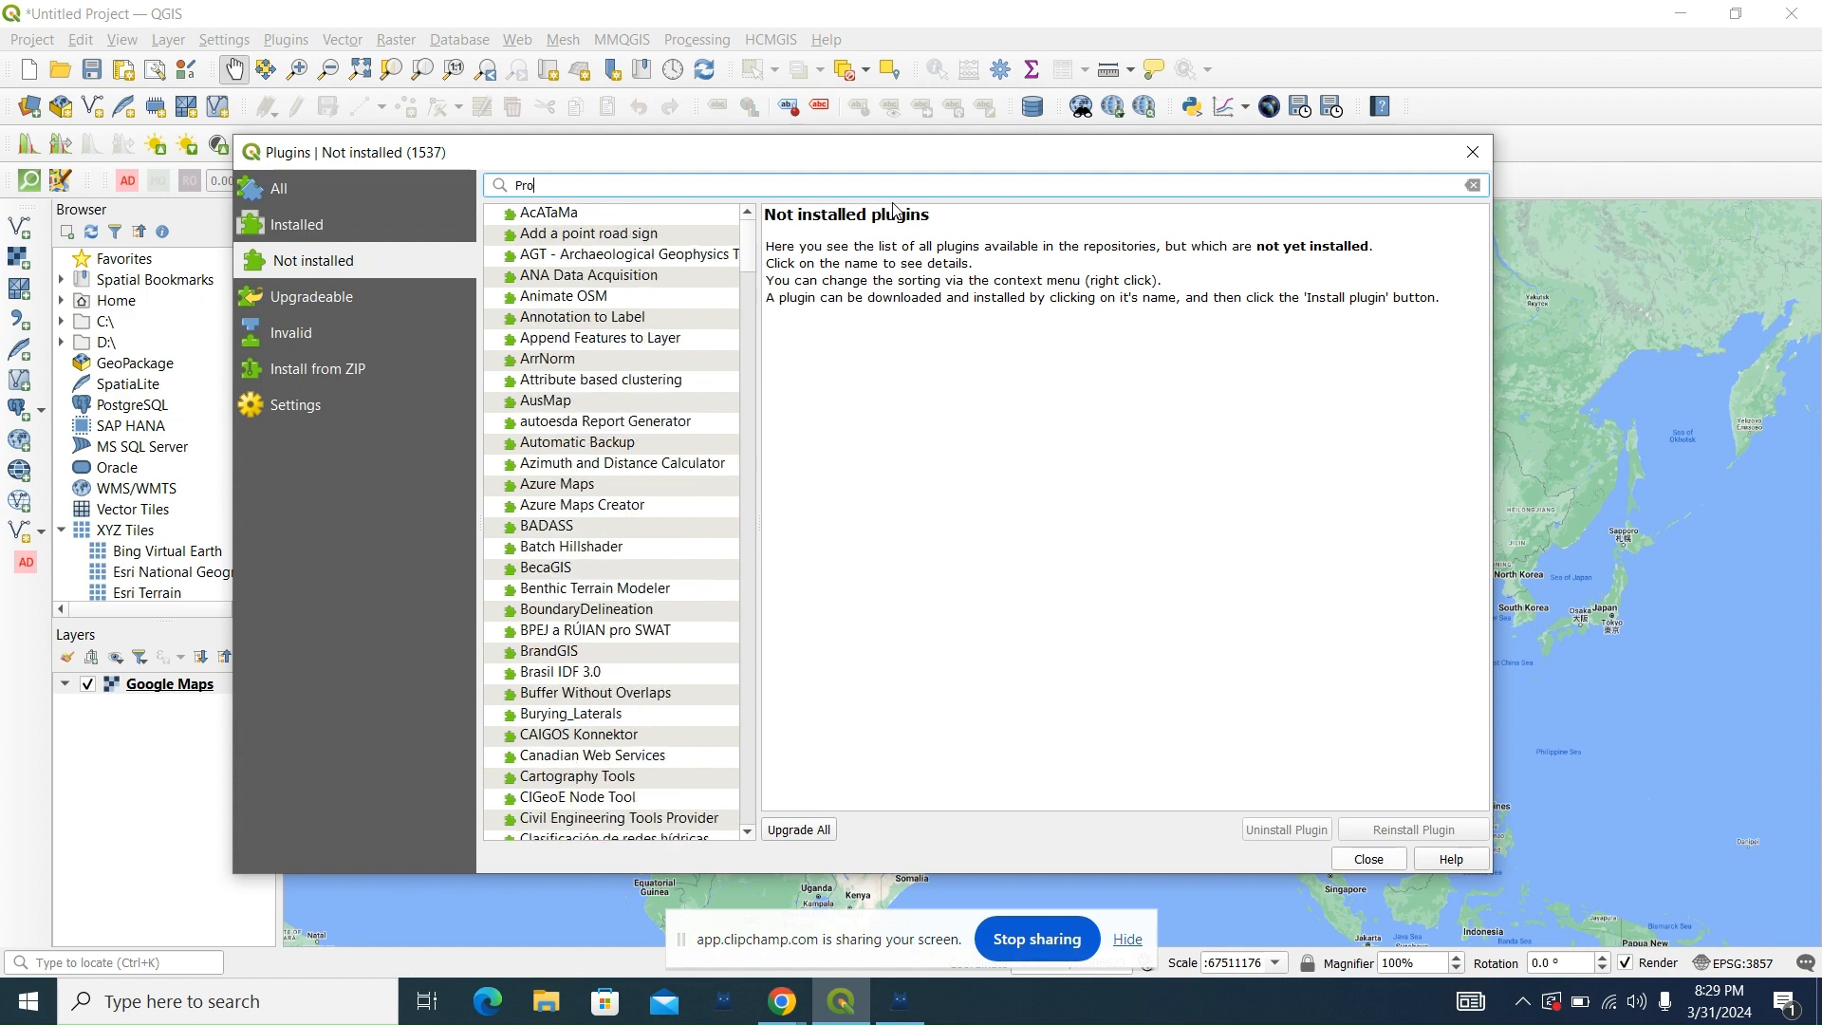
{"action": "type", "text": "fu"}
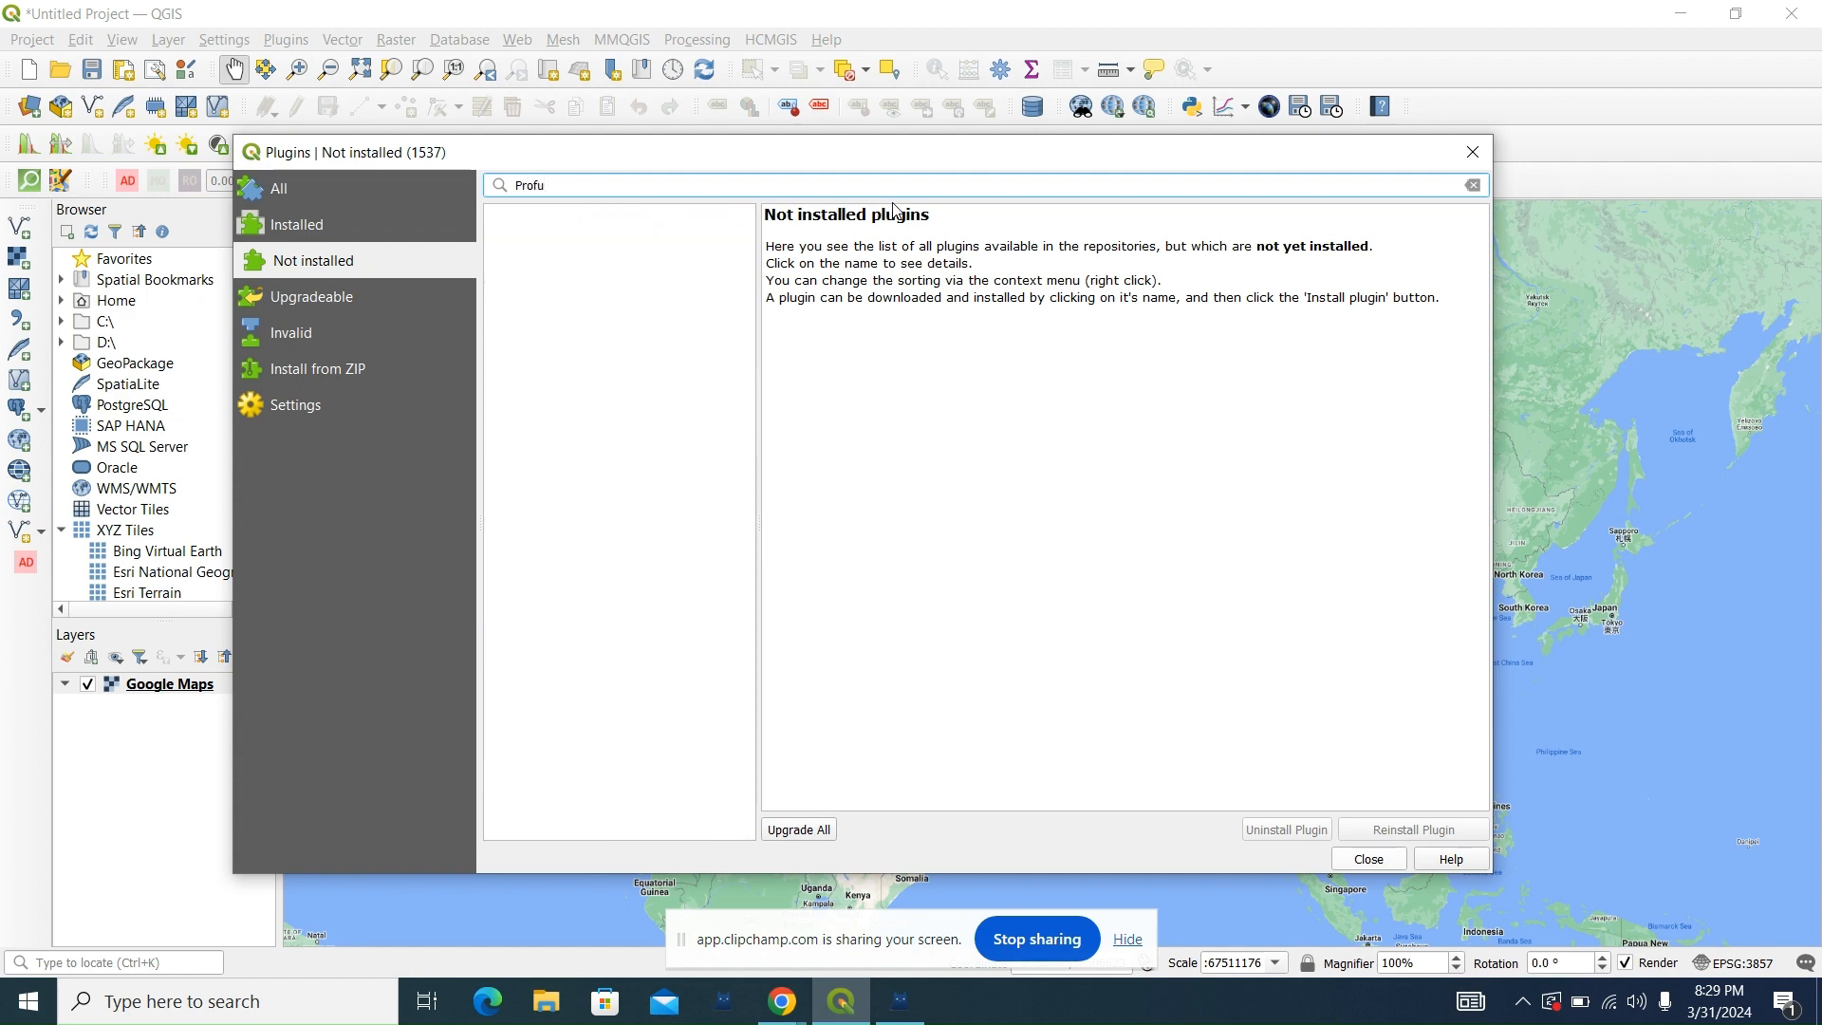
{"action": "key", "text": "BackSpace"}
{"action": "type", "text": "i"}
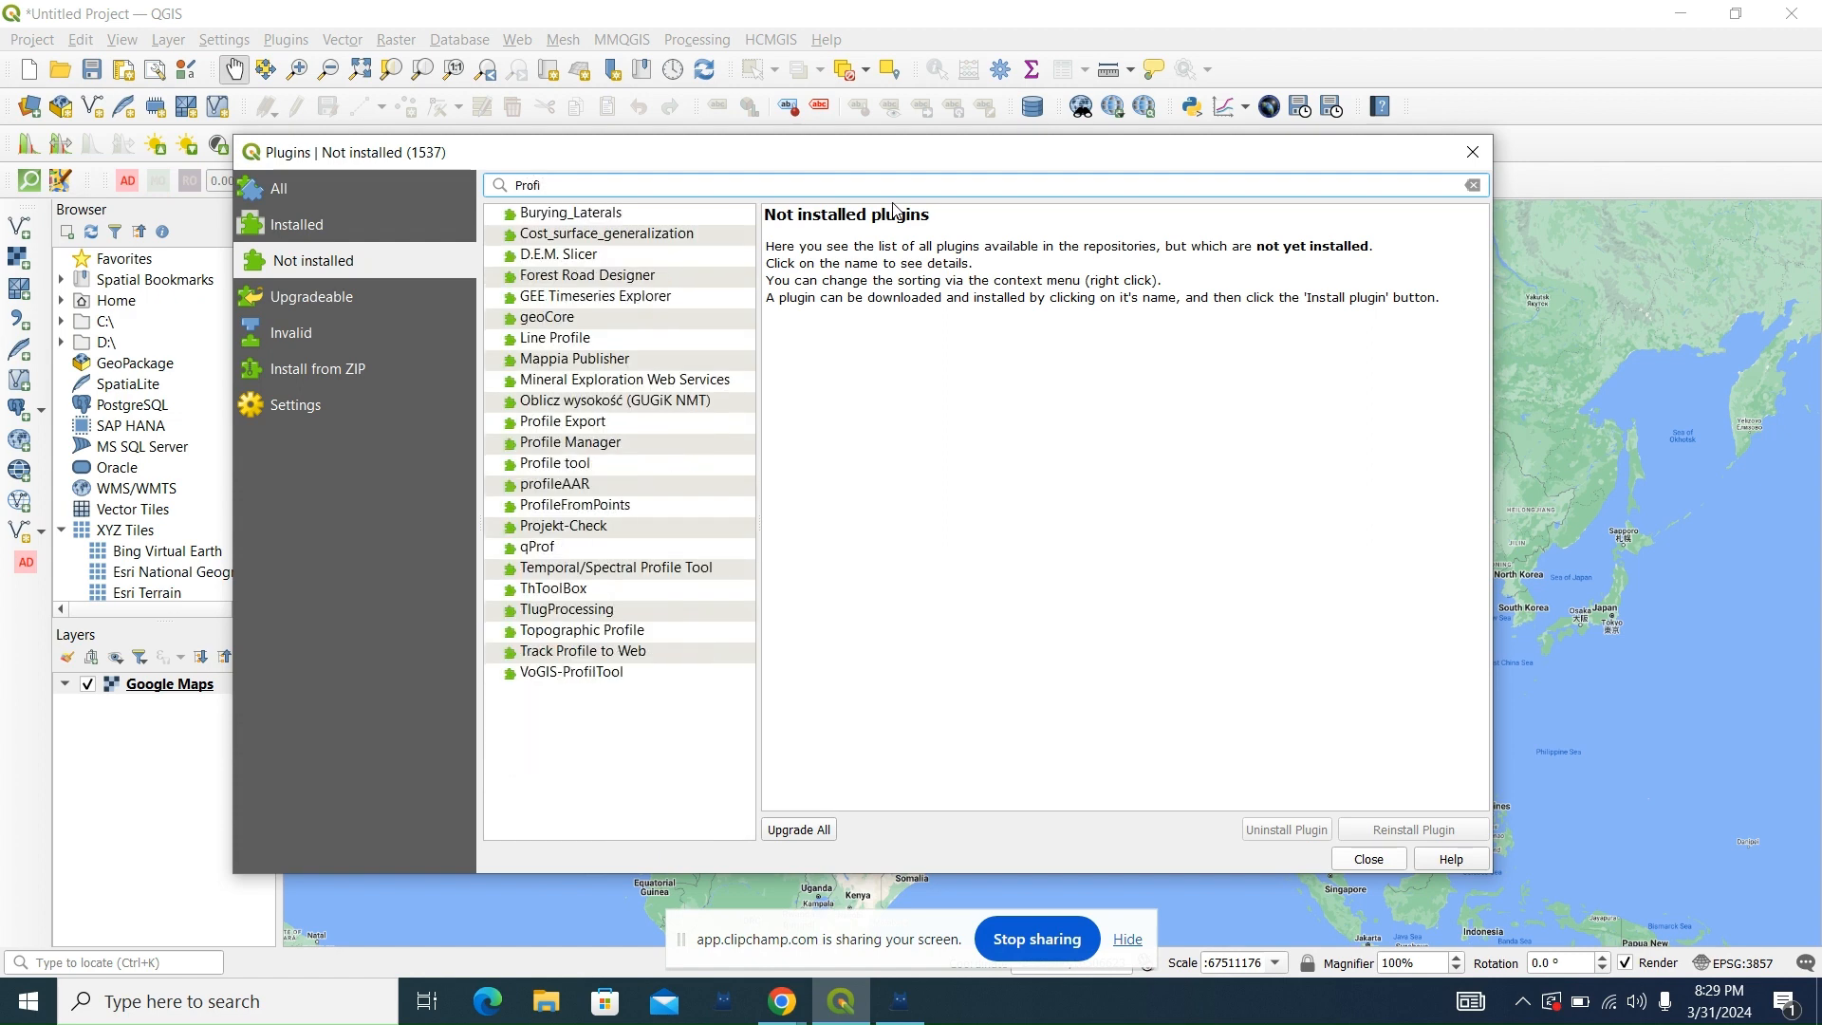
{"action": "type", "text": "le"}
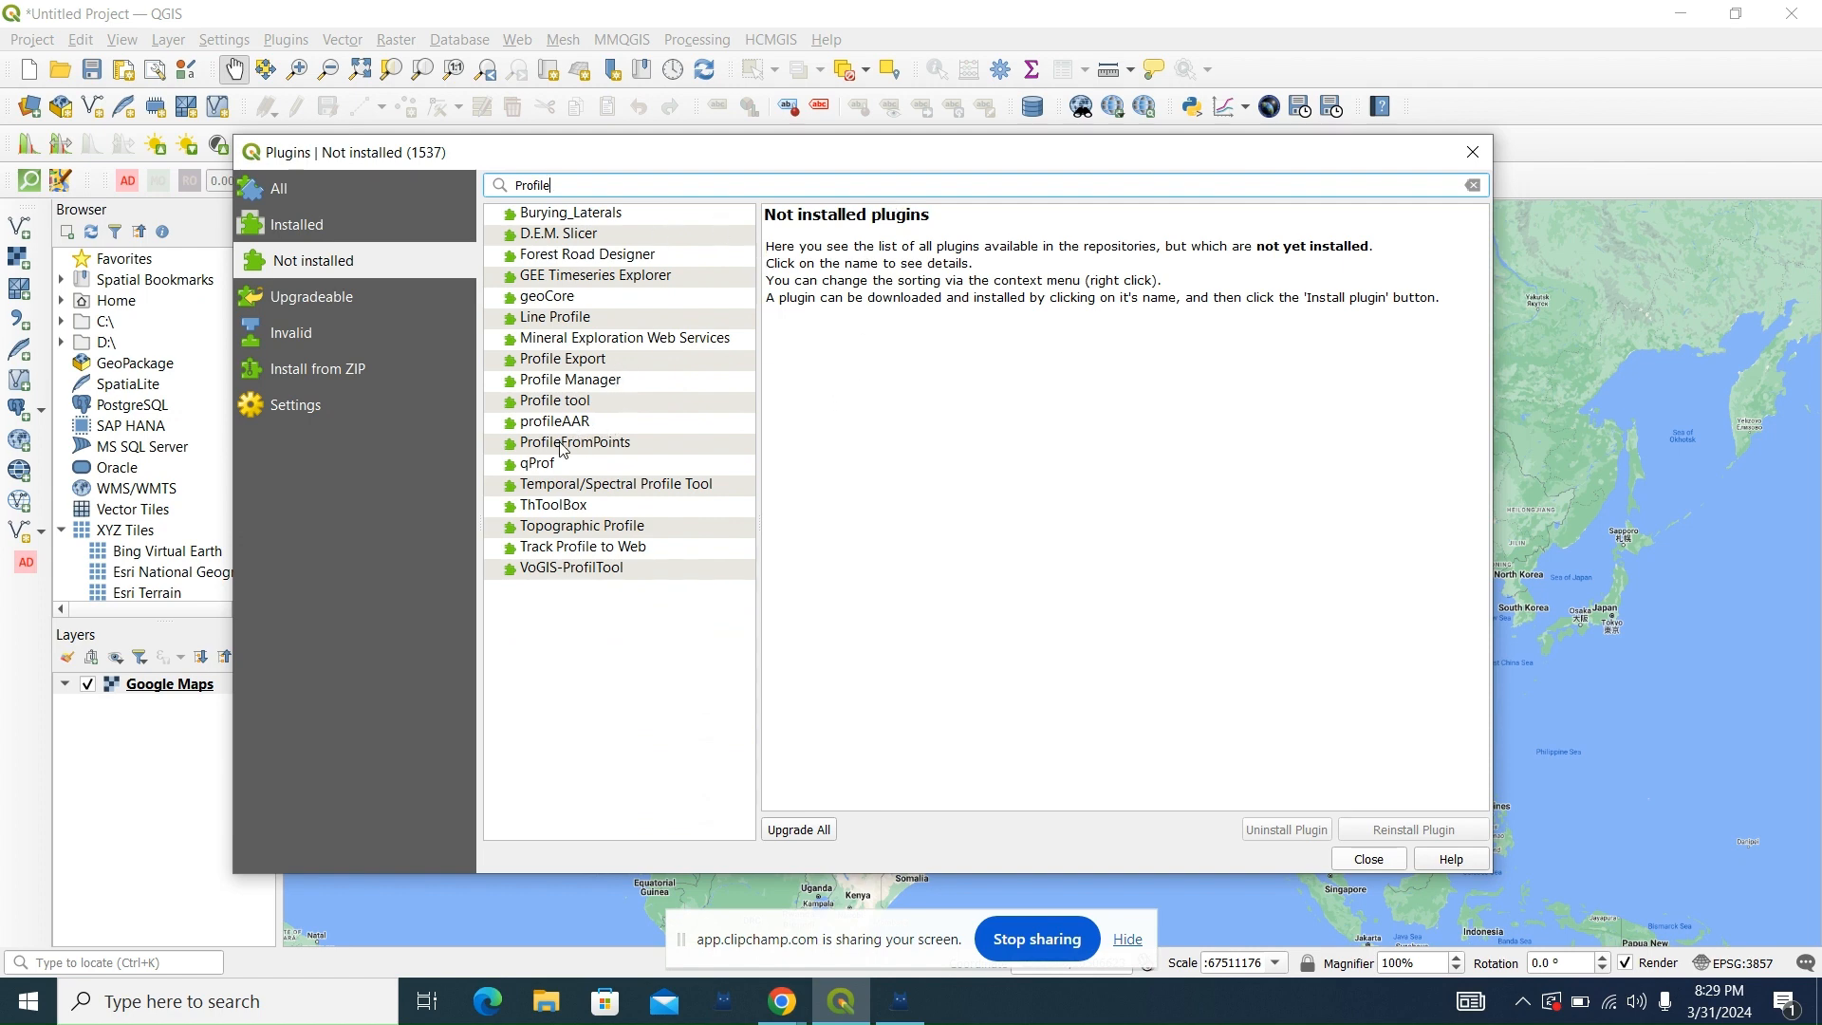
{"action": "left_click", "coordinate": [554, 406]}
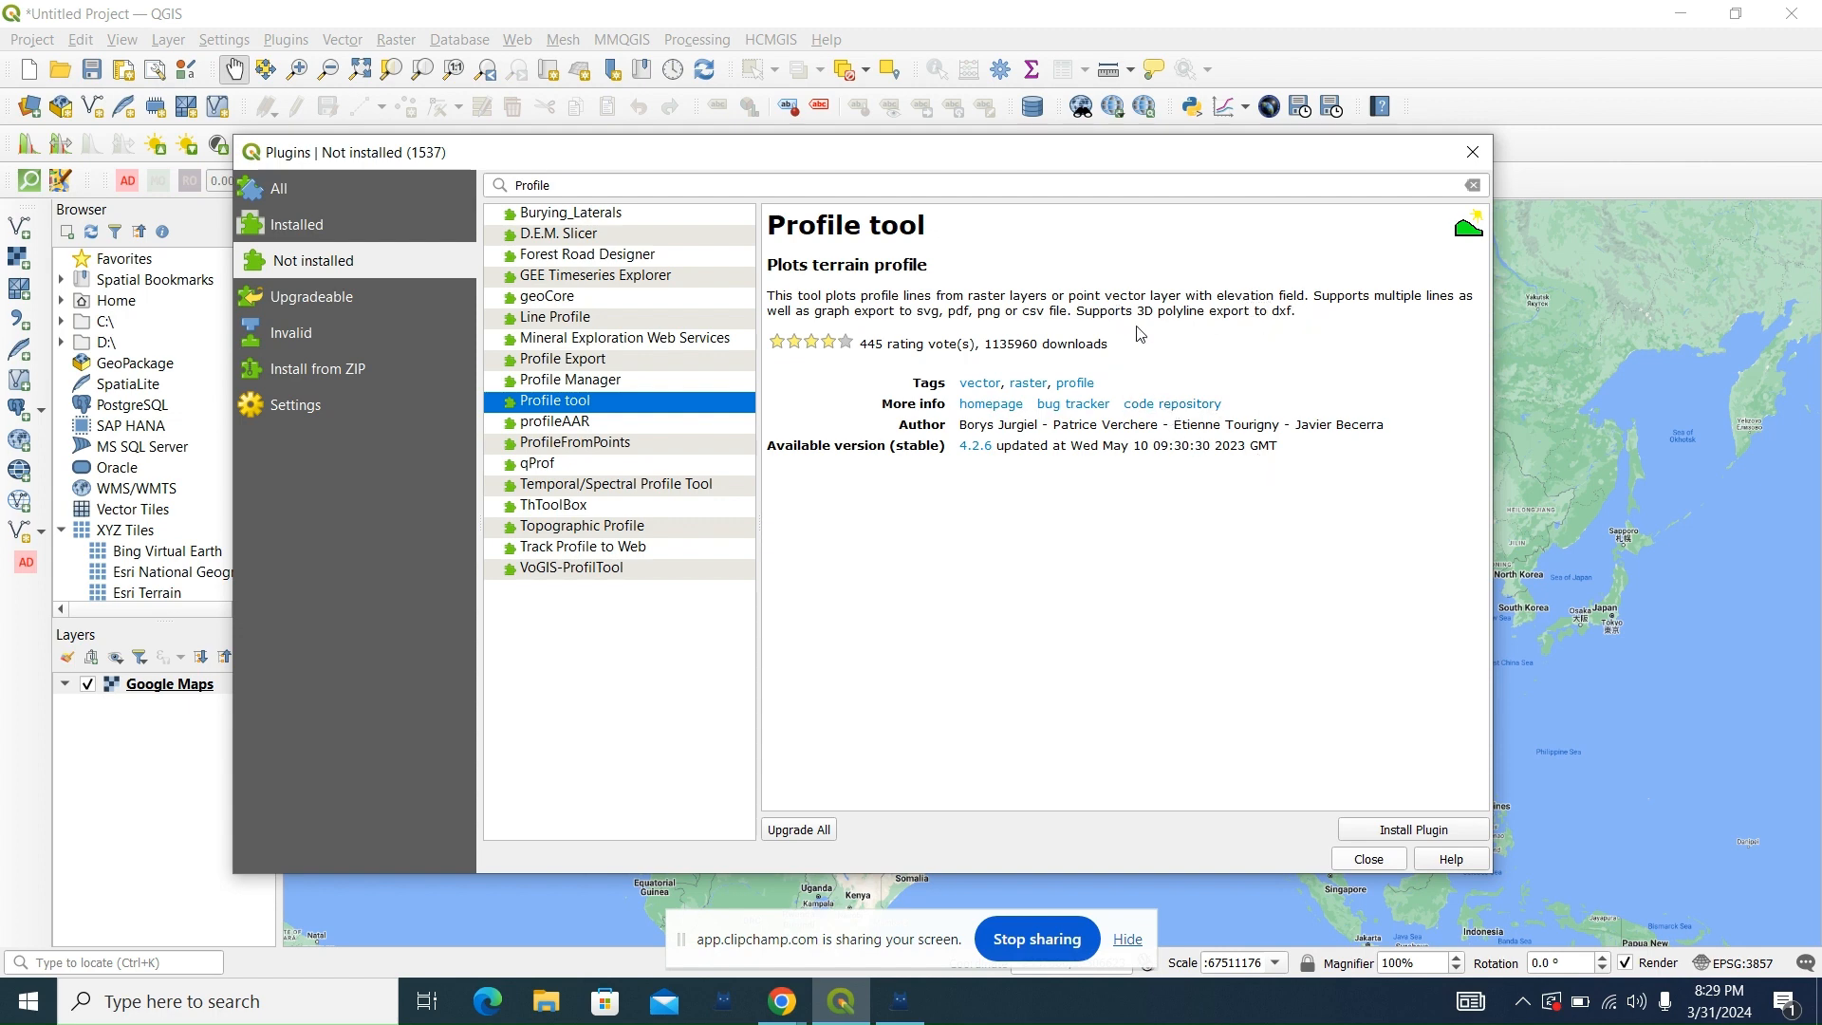
{"action": "left_click", "coordinate": [1437, 833]}
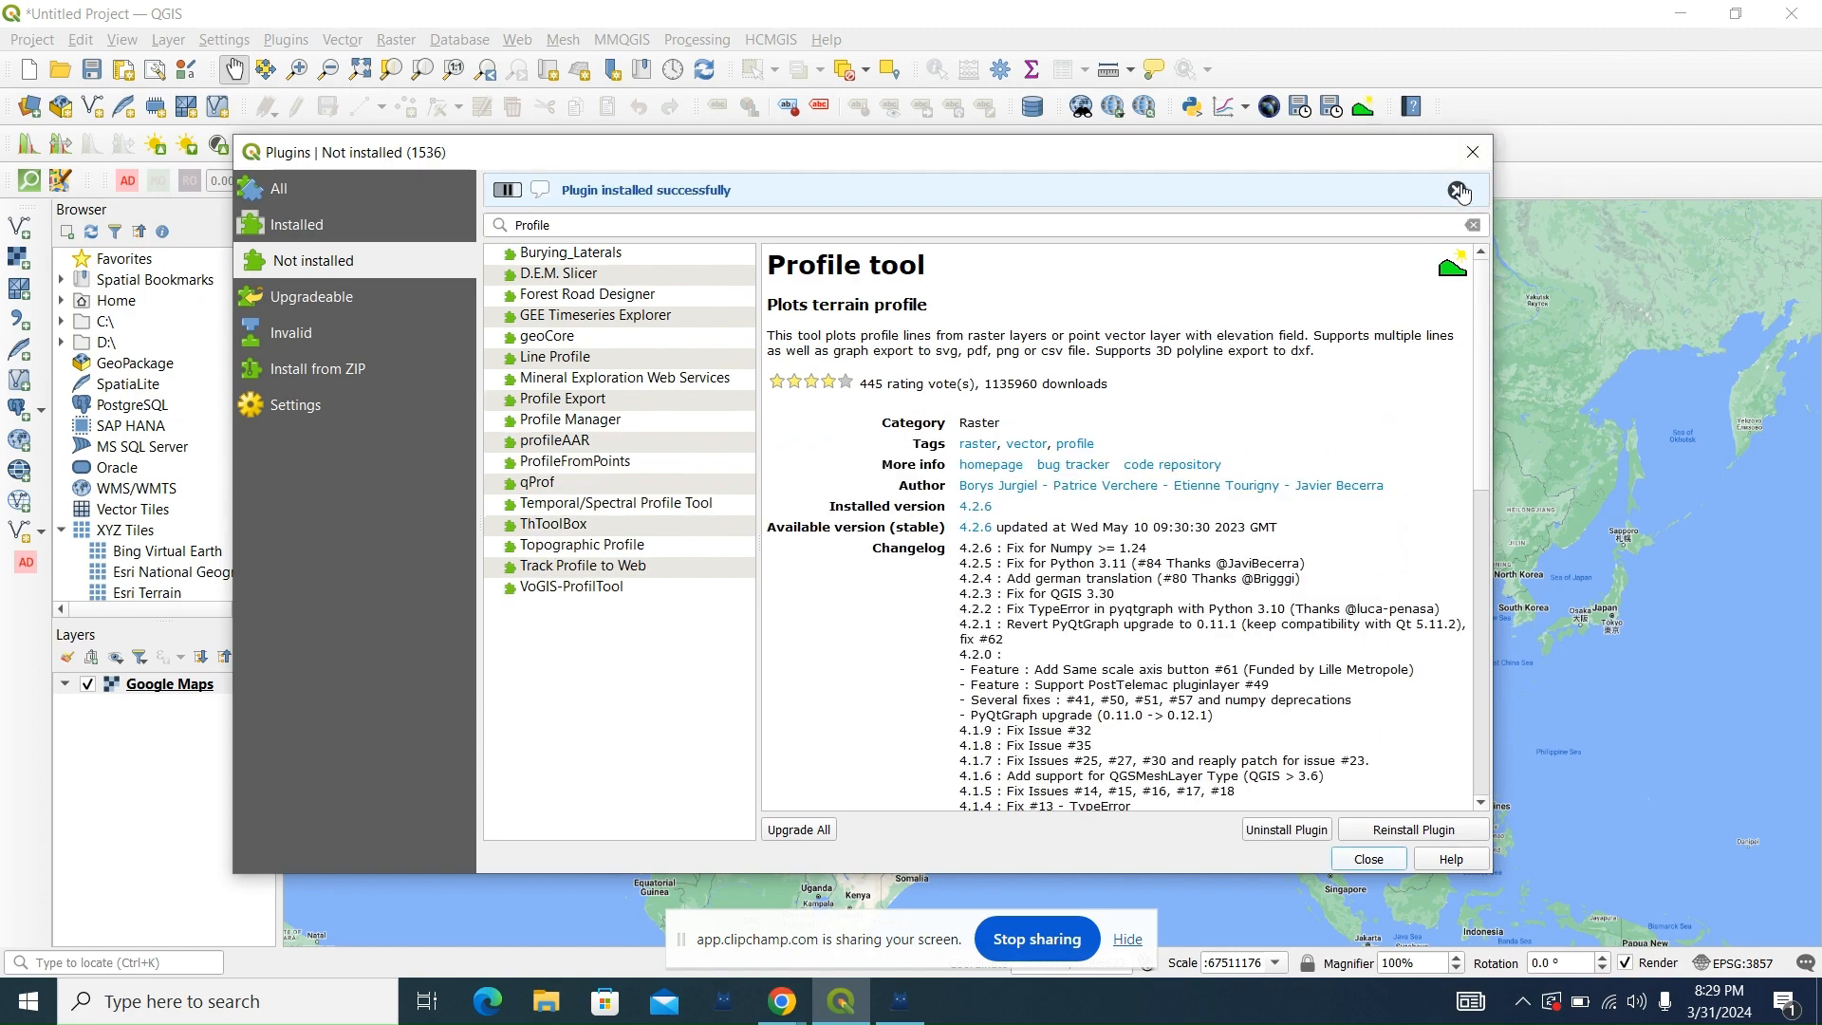
Step: Leave the plugin manager and briefly open the Profile tool to view its profile graph and layer options
{"action": "left_click", "coordinate": [1472, 153]}
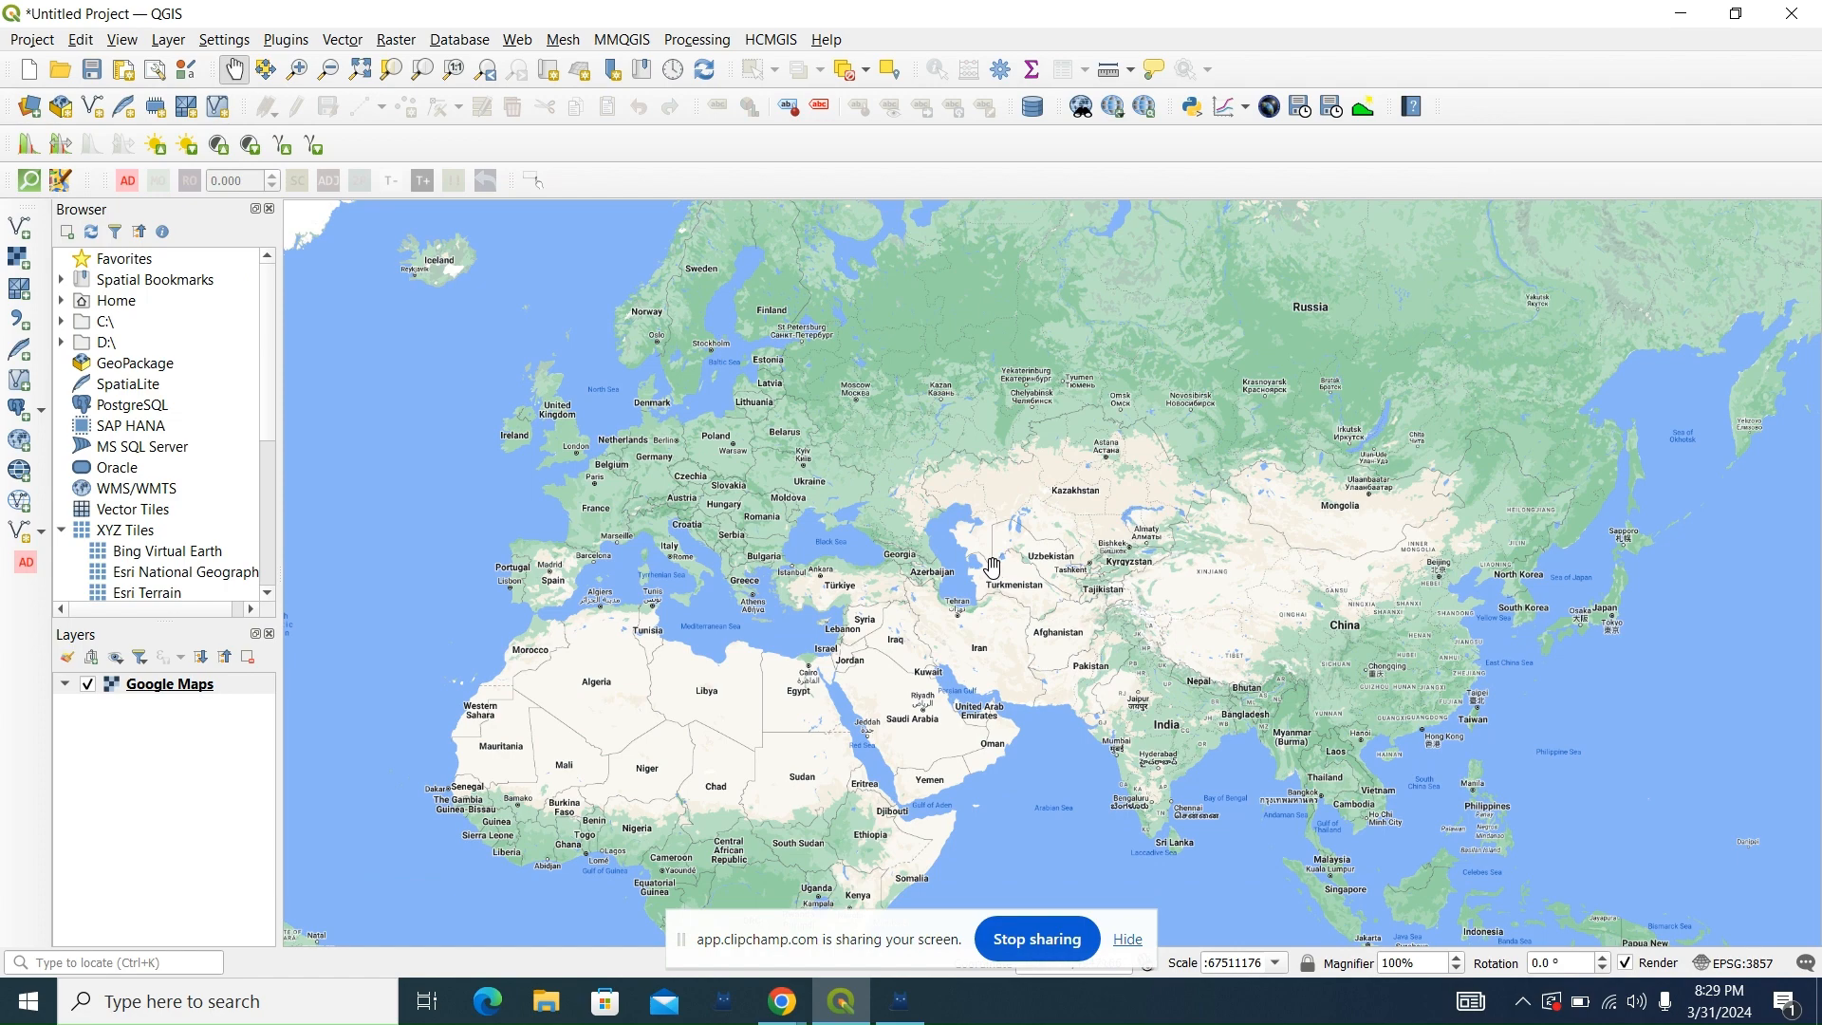
{"action": "left_click", "coordinate": [1364, 109]}
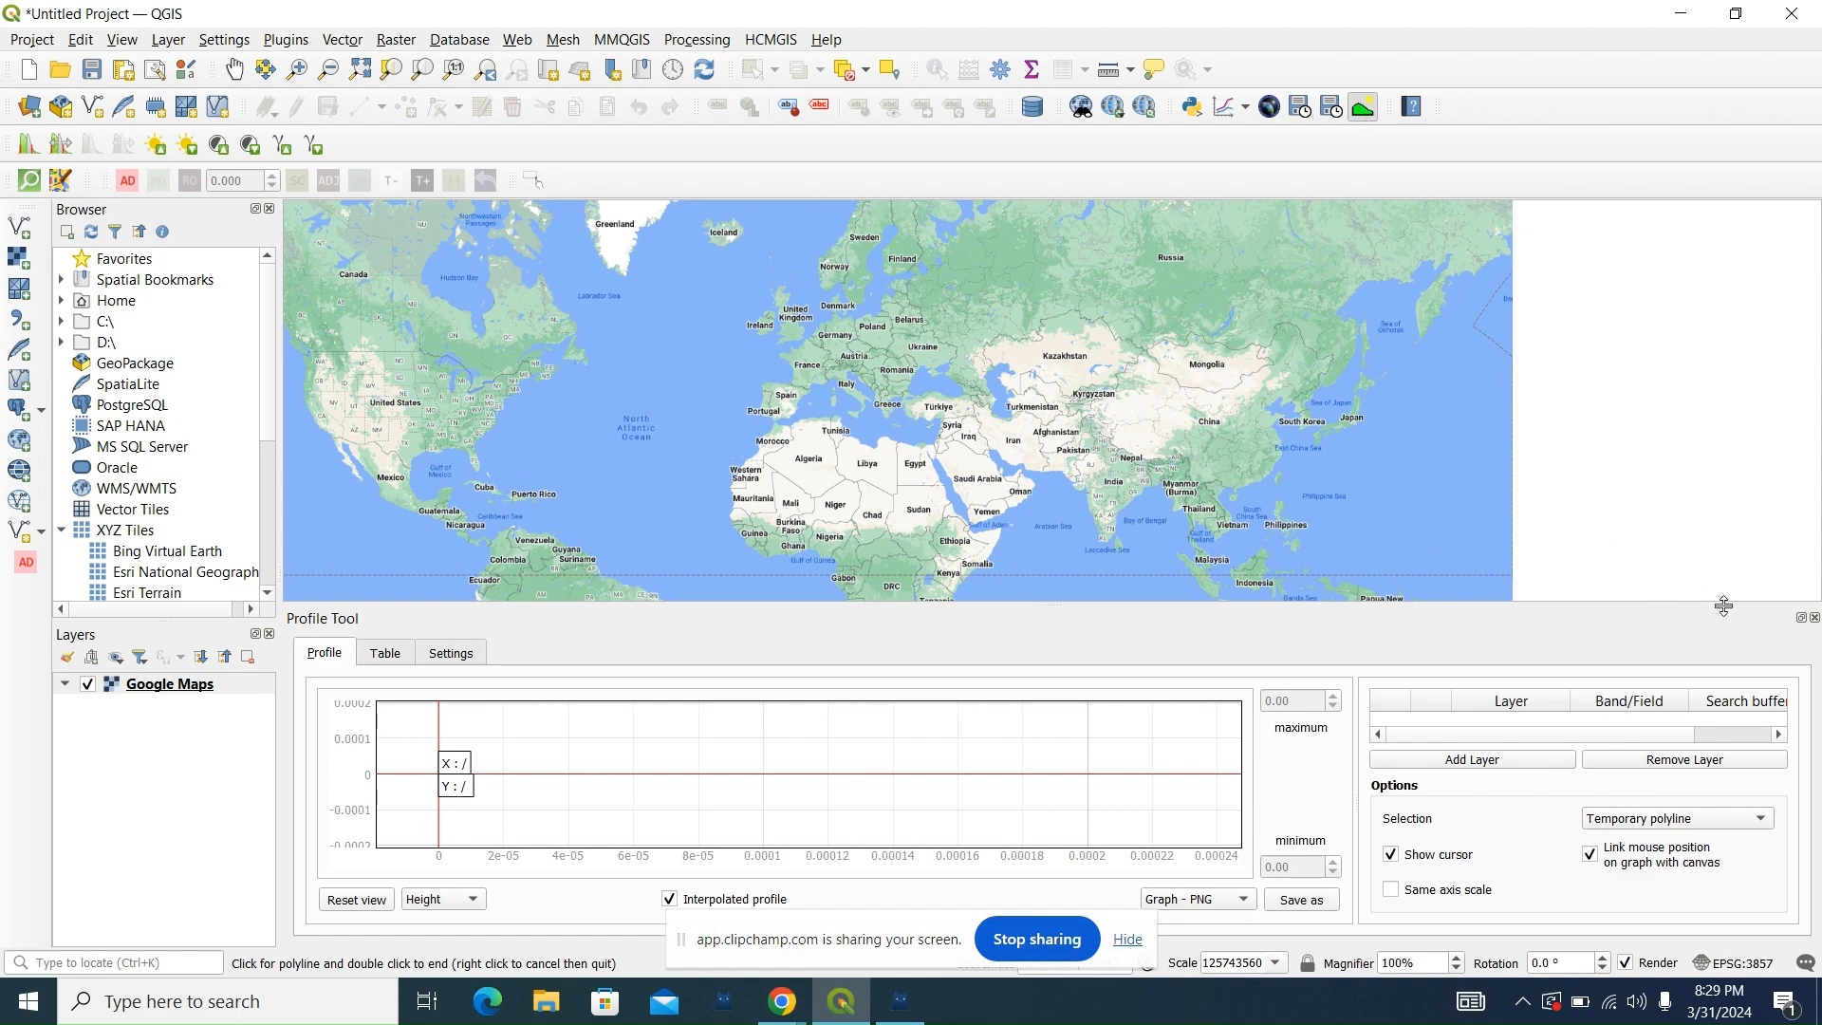
{"action": "left_click", "coordinate": [1815, 618]}
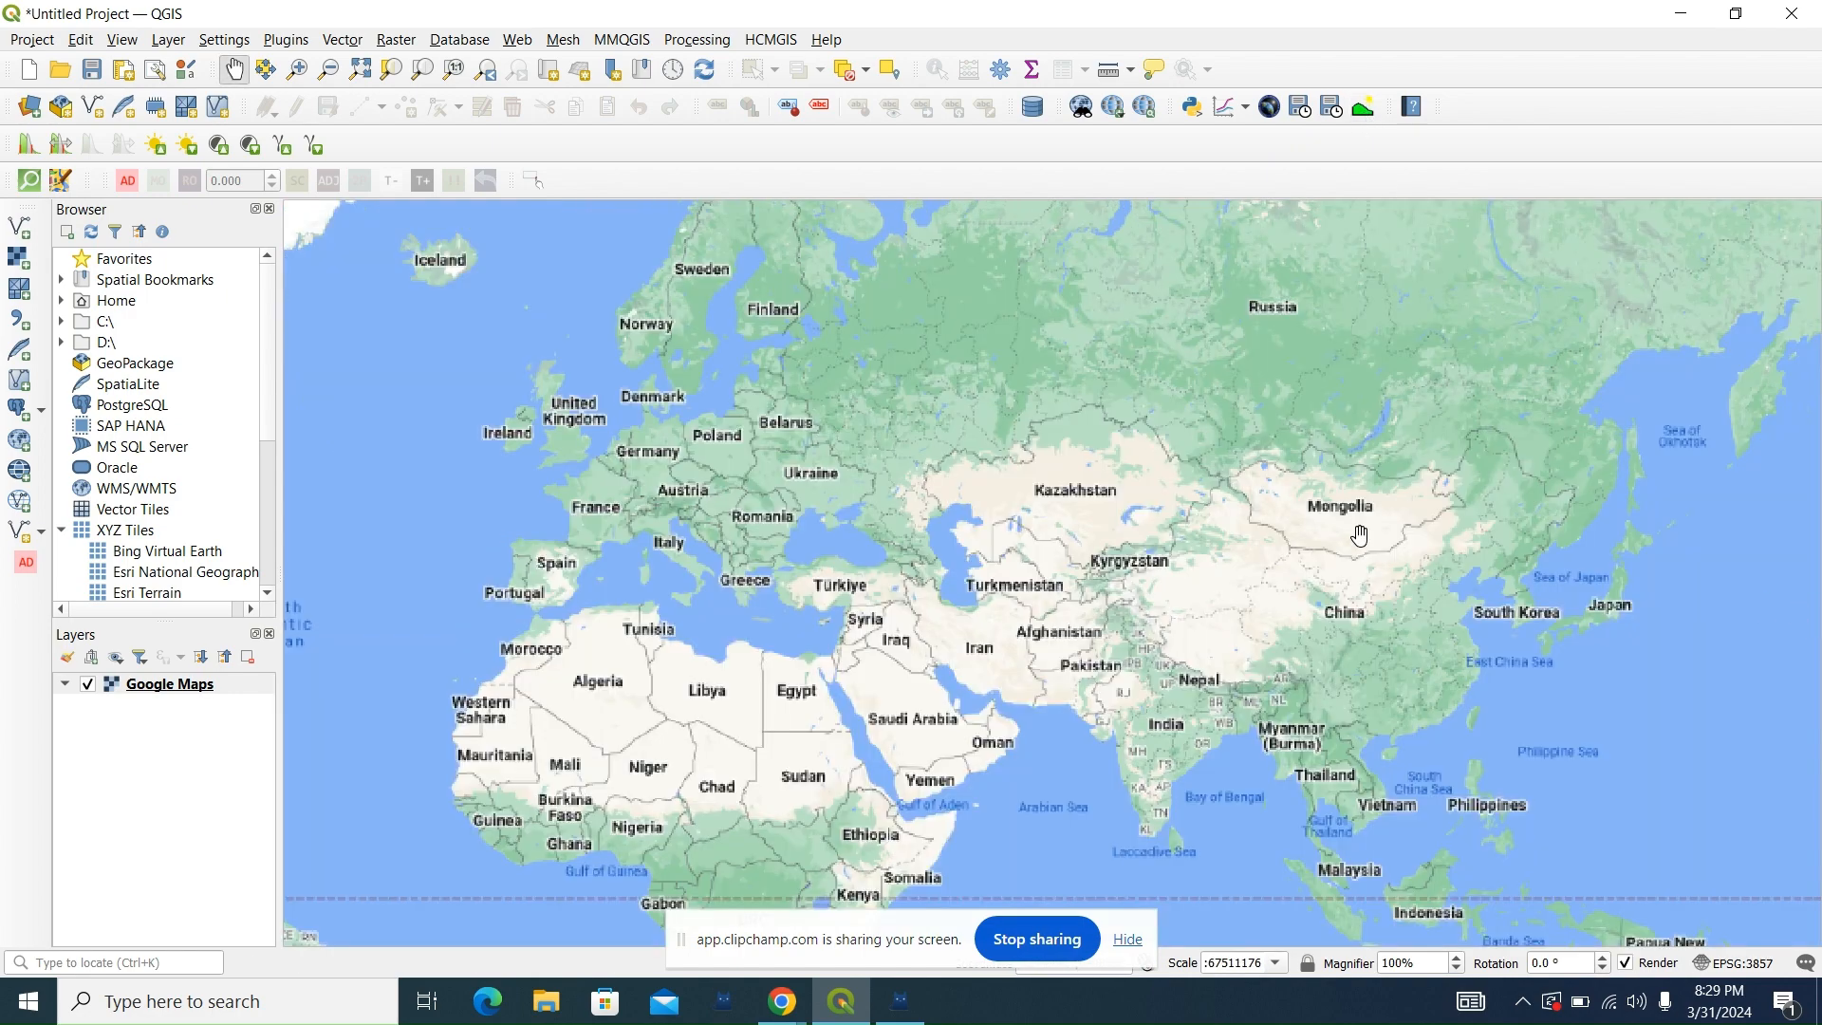
Step: Reopen the plugin manager and clear the "Profile" search
{"action": "left_click", "coordinate": [286, 40]}
{"action": "left_click", "coordinate": [309, 66]}
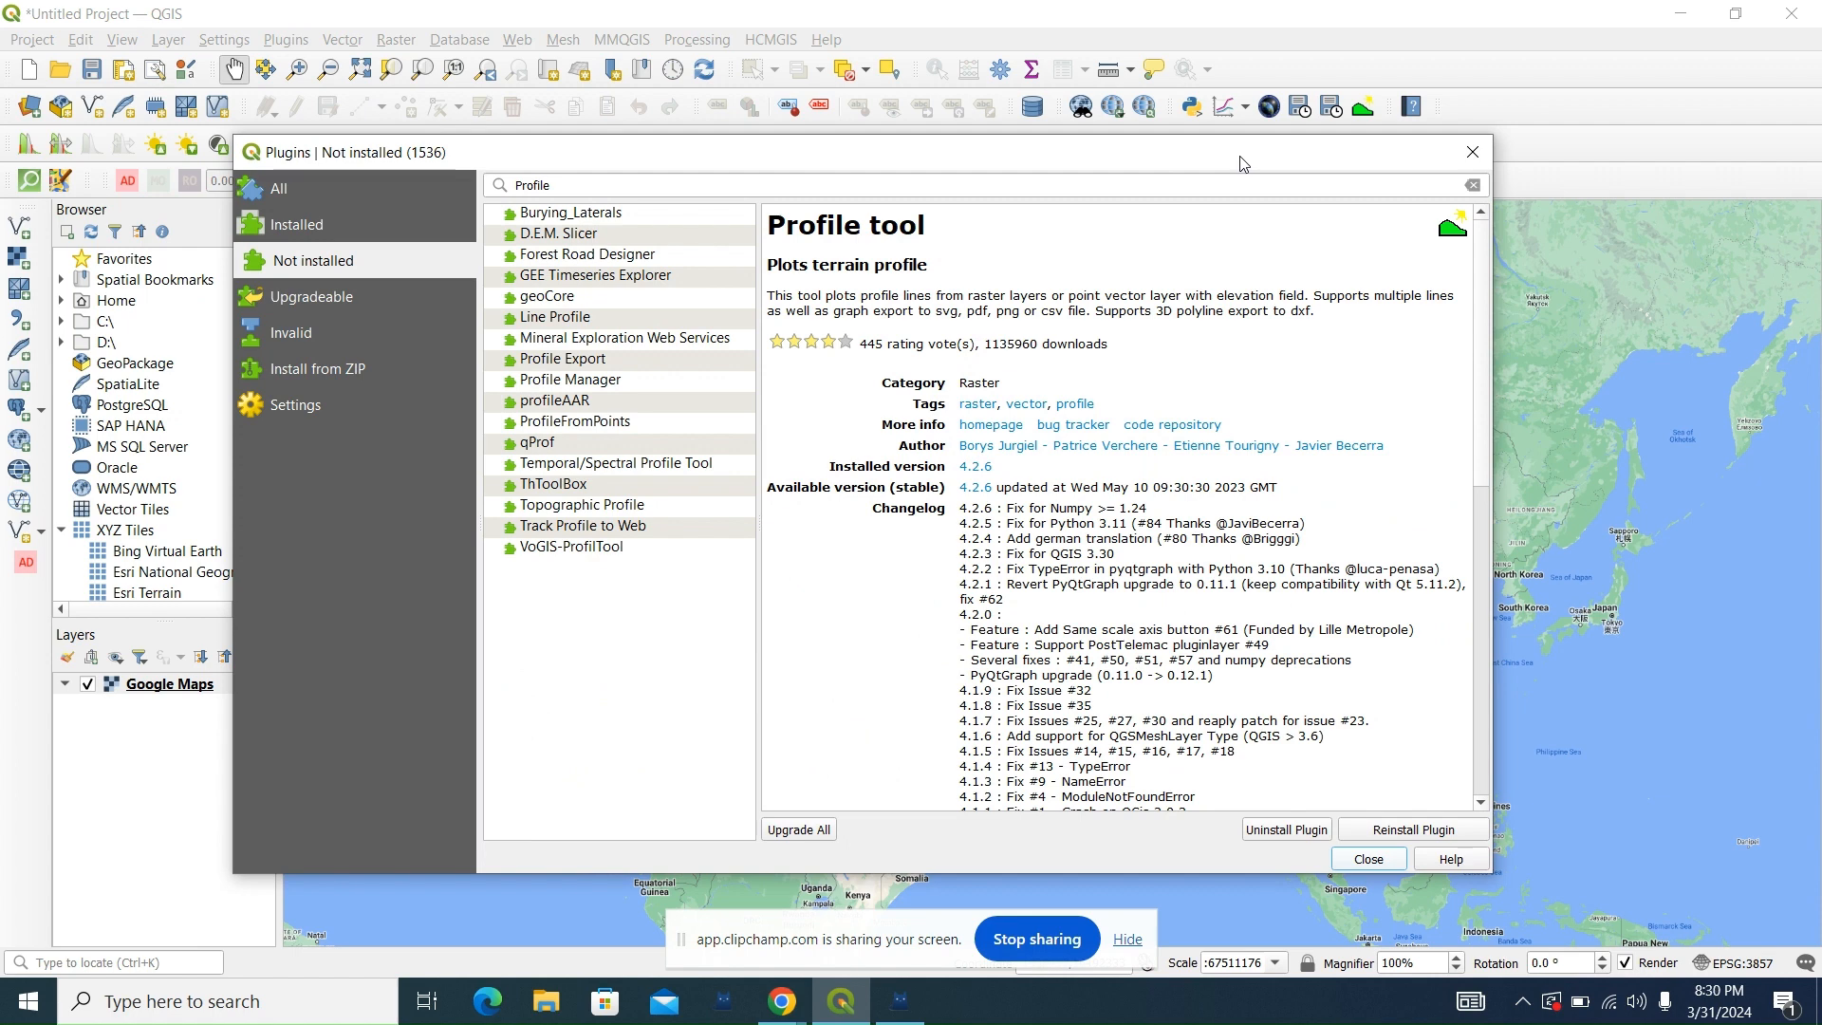
{"action": "left_click", "coordinate": [1473, 185]}
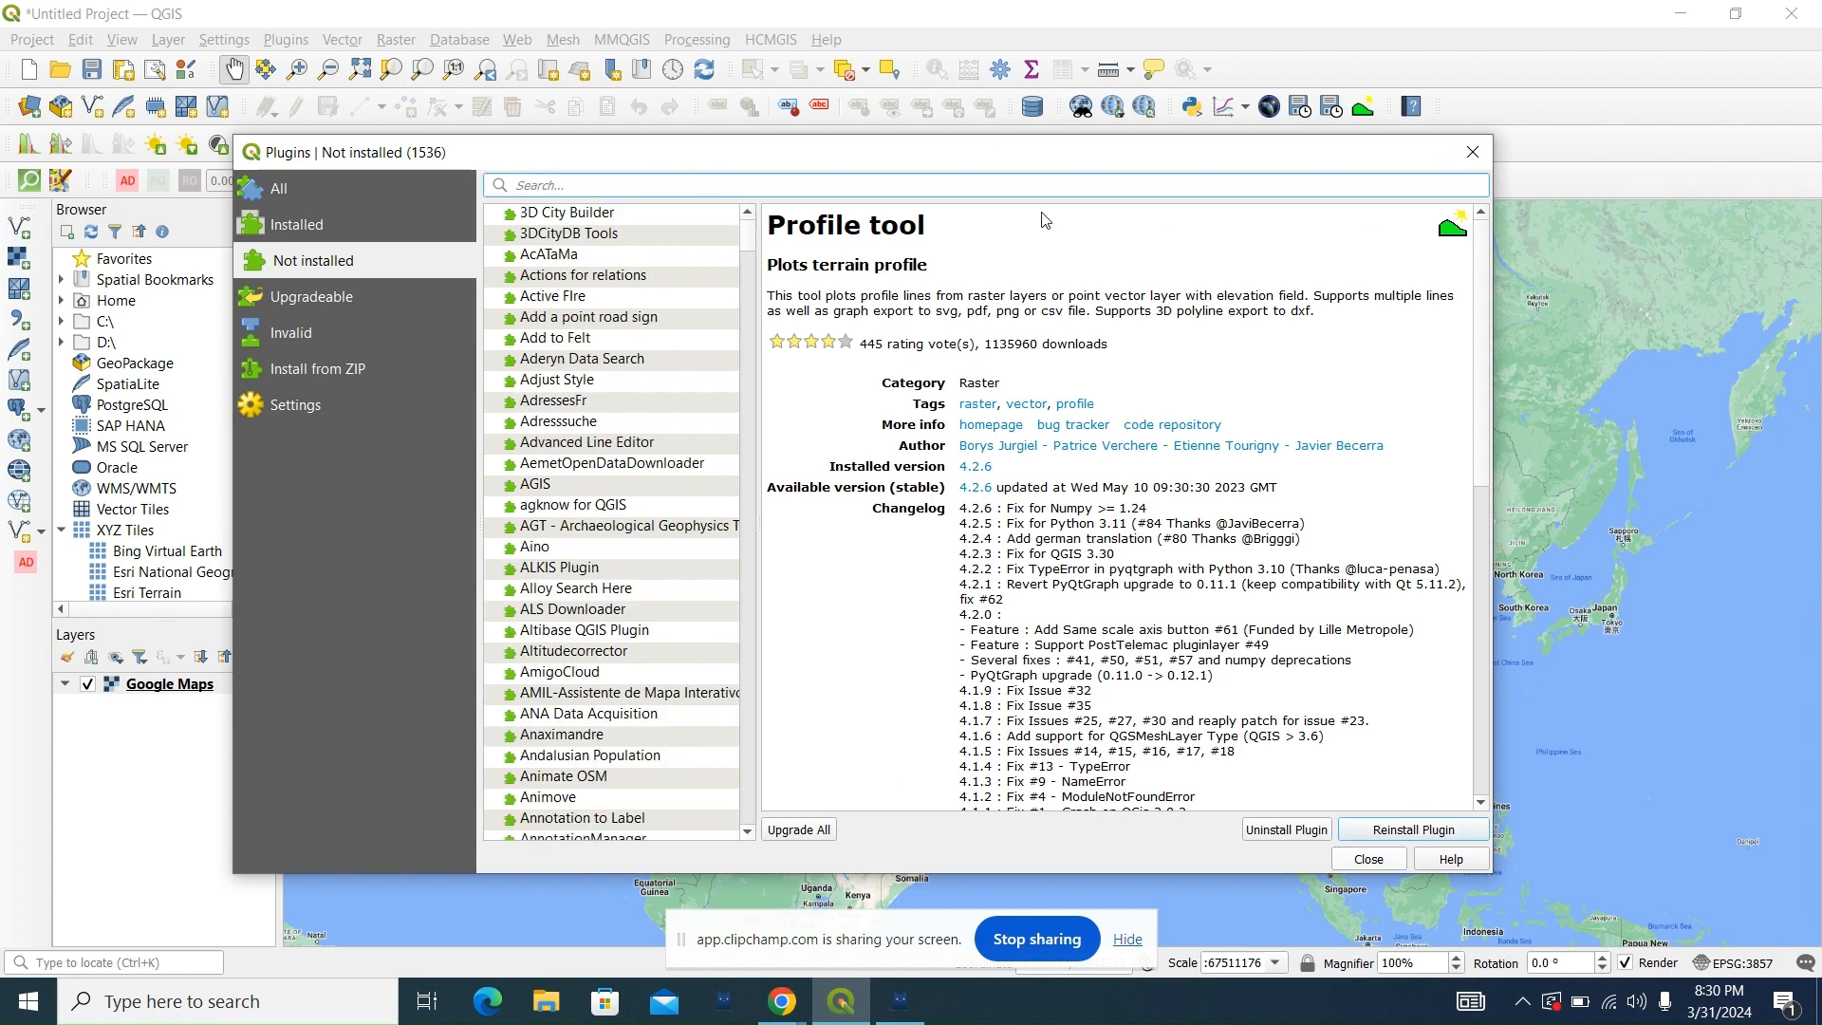
Step: Search the not-installed plugins for "Digitize" and install the Digitize local coordinates plugin
{"action": "type", "text": "p"}
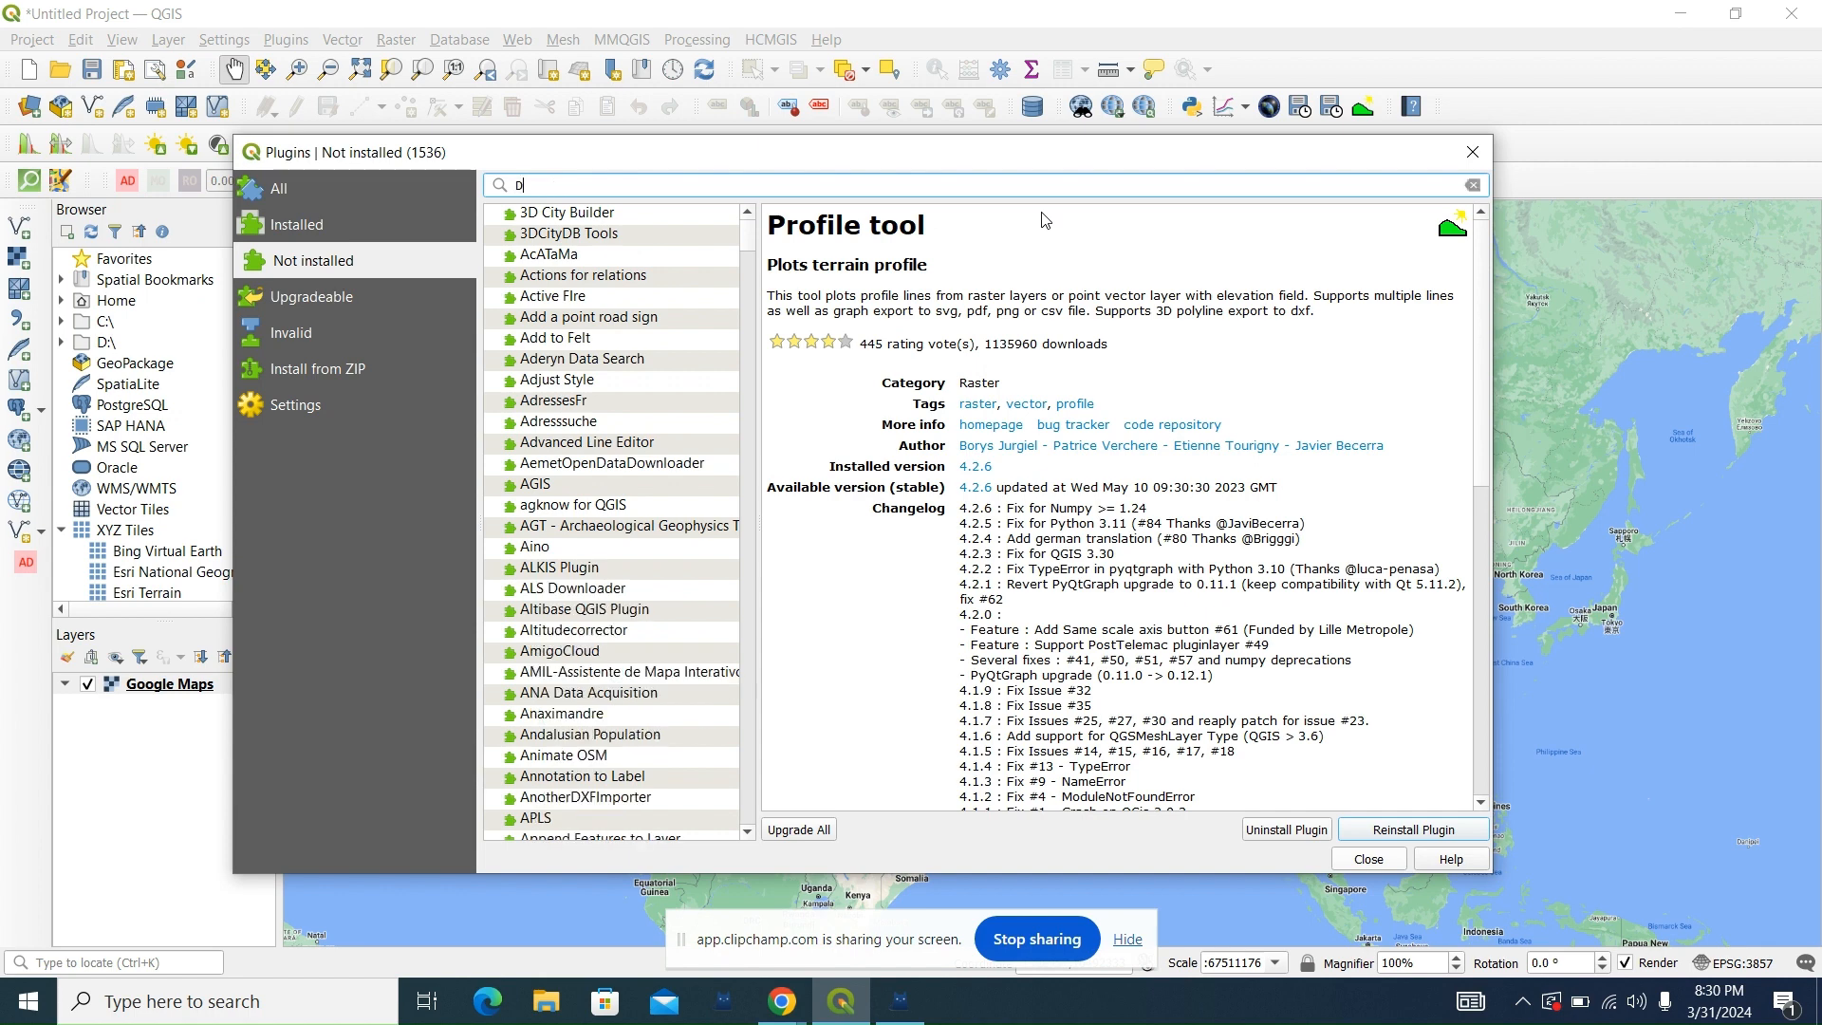
{"action": "type", "text": "i"}
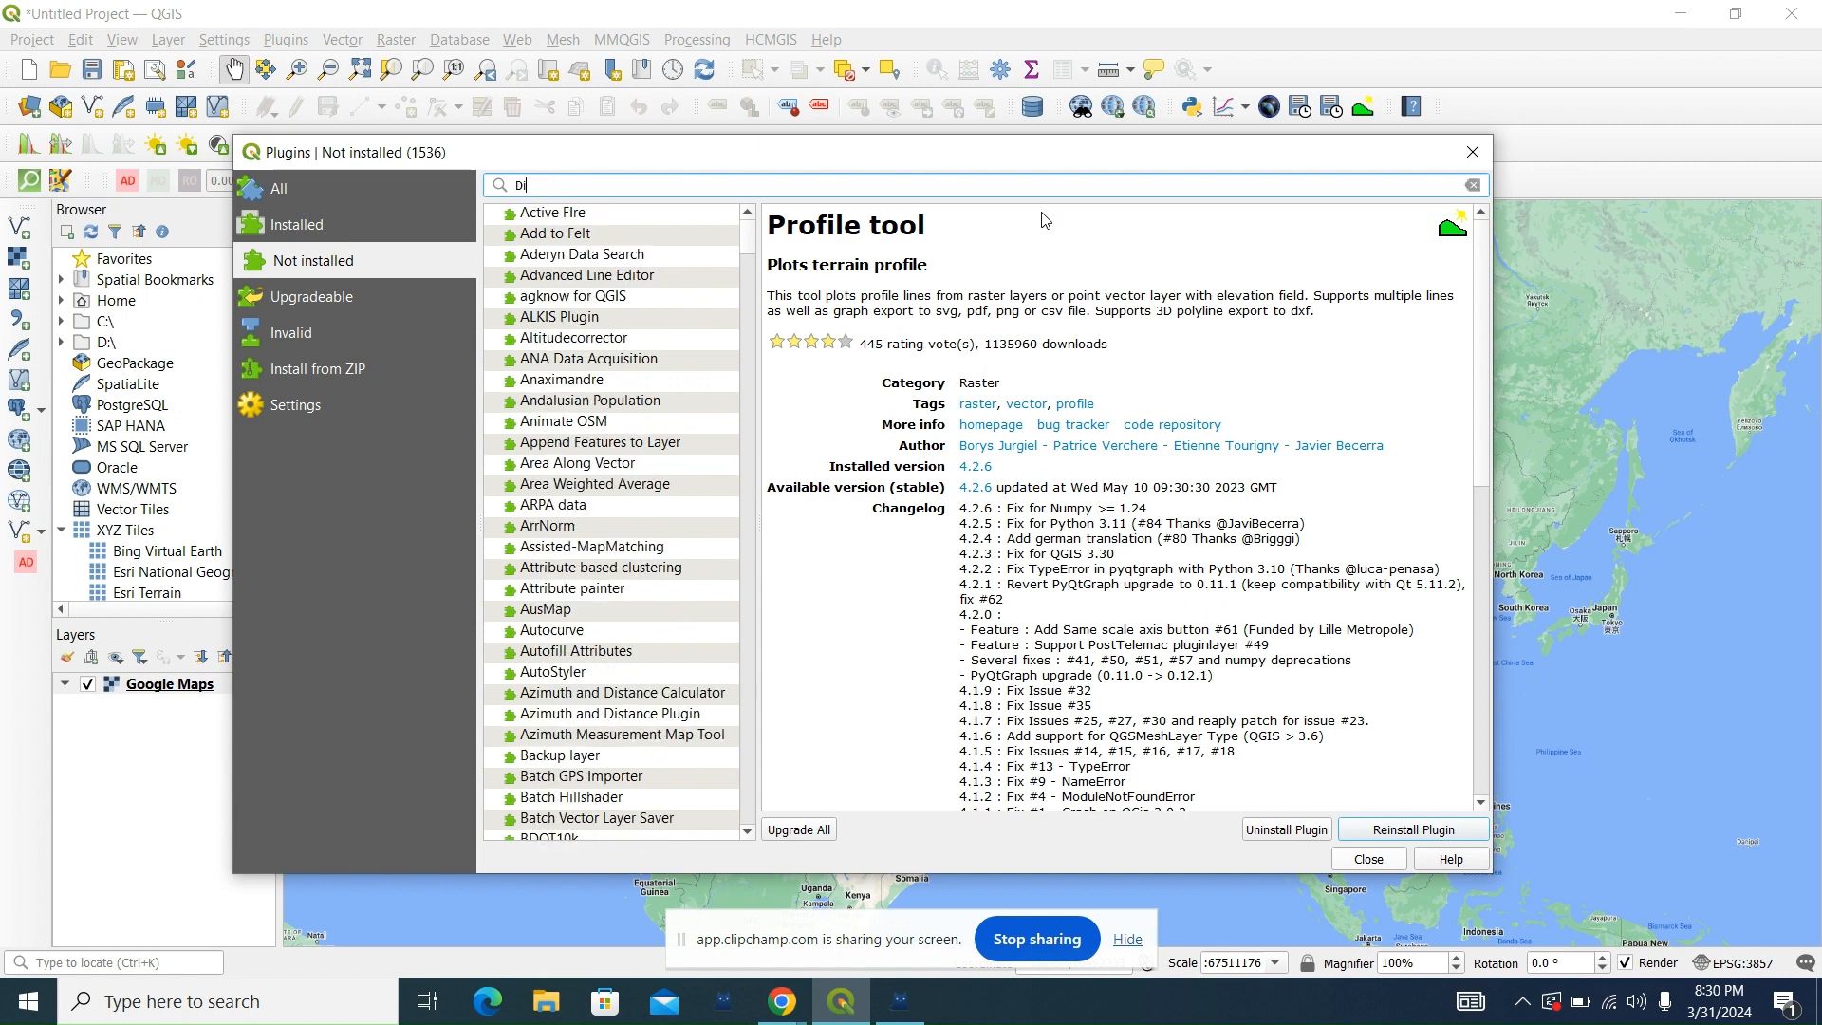
{"action": "type", "text": "git"}
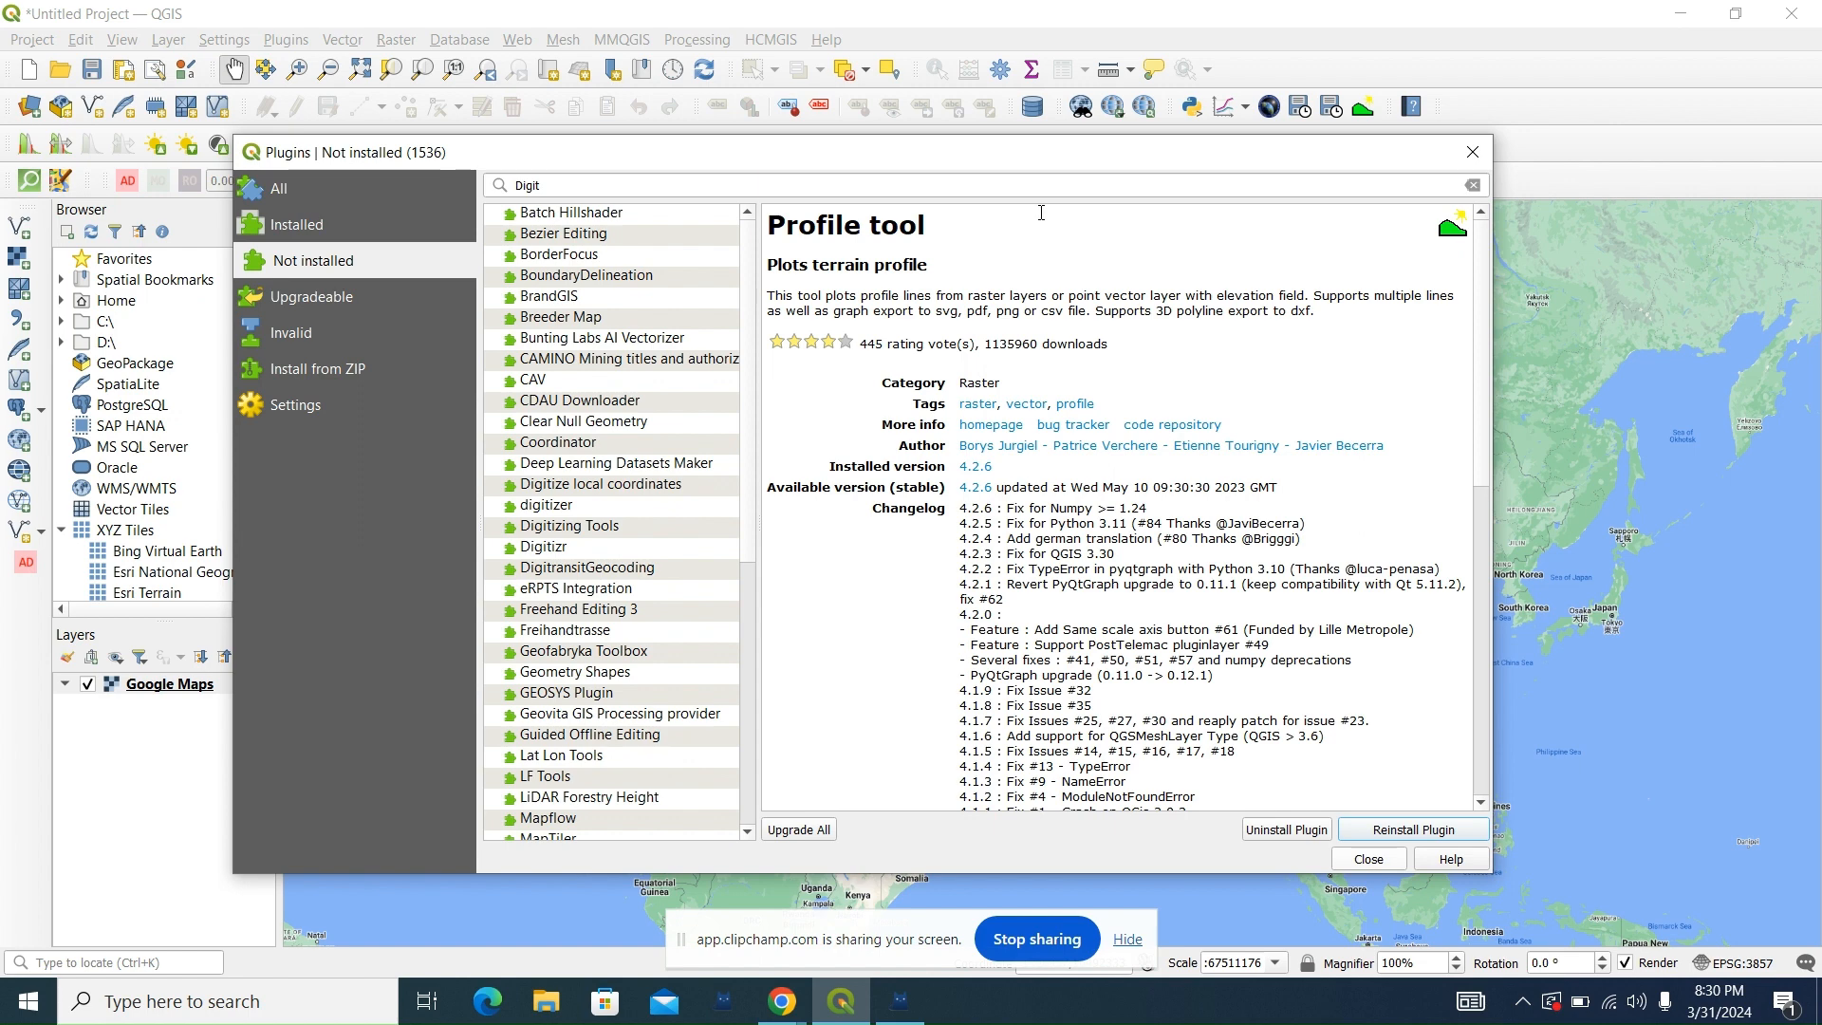
{"action": "left_click_drag", "start_coordinate": [1033, 212], "coordinate": [633, 200]}
{"action": "left_click", "coordinate": [601, 188]}
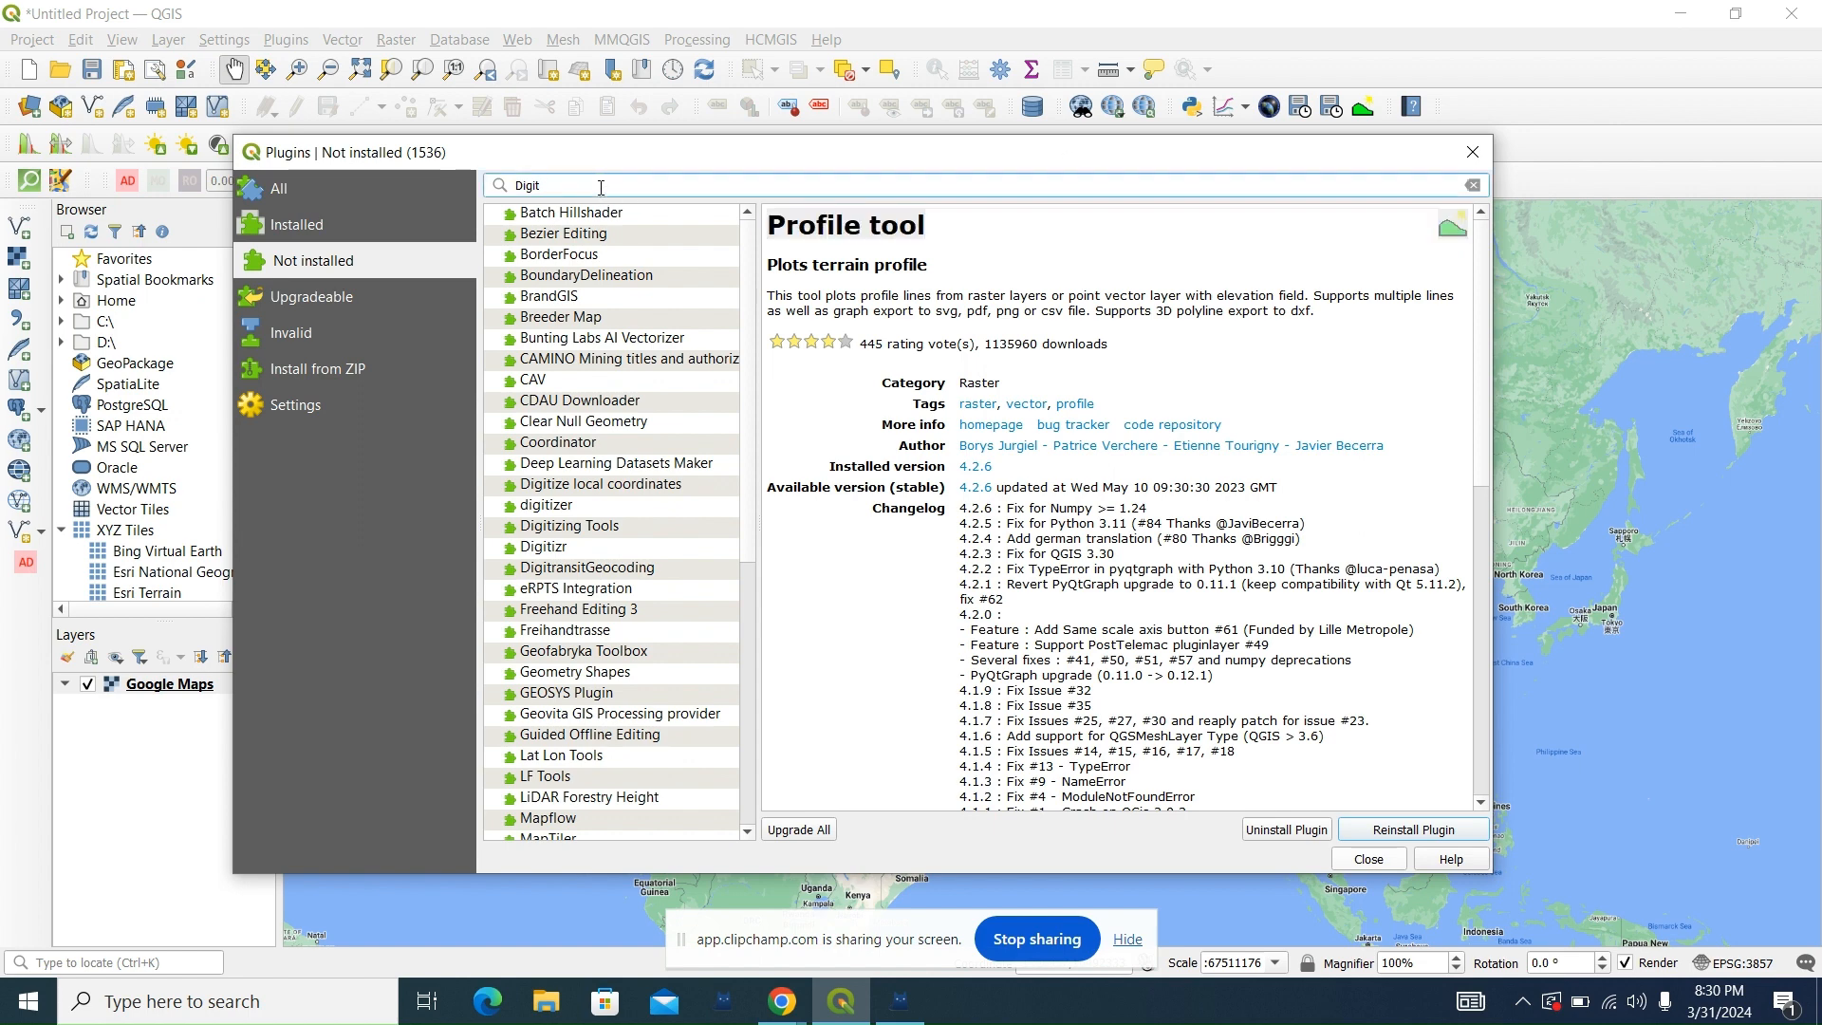
{"action": "type", "text": "ize"}
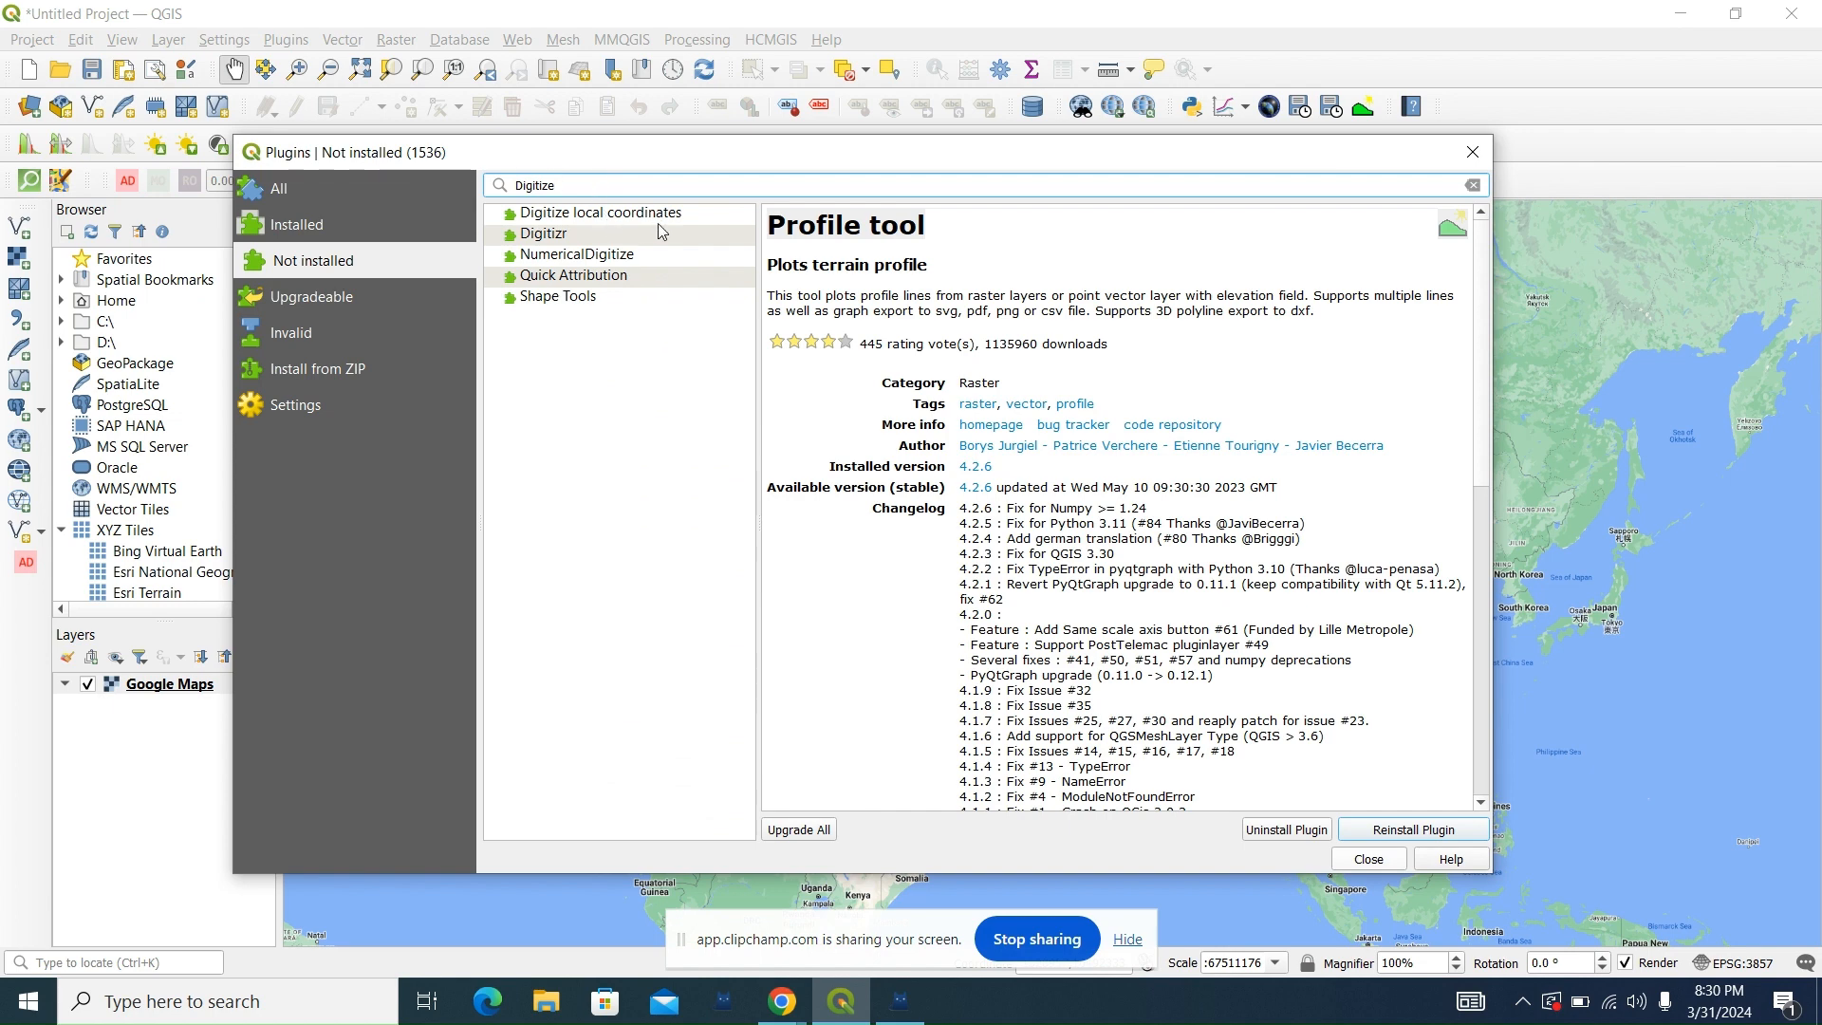
{"action": "left_click", "coordinate": [572, 220]}
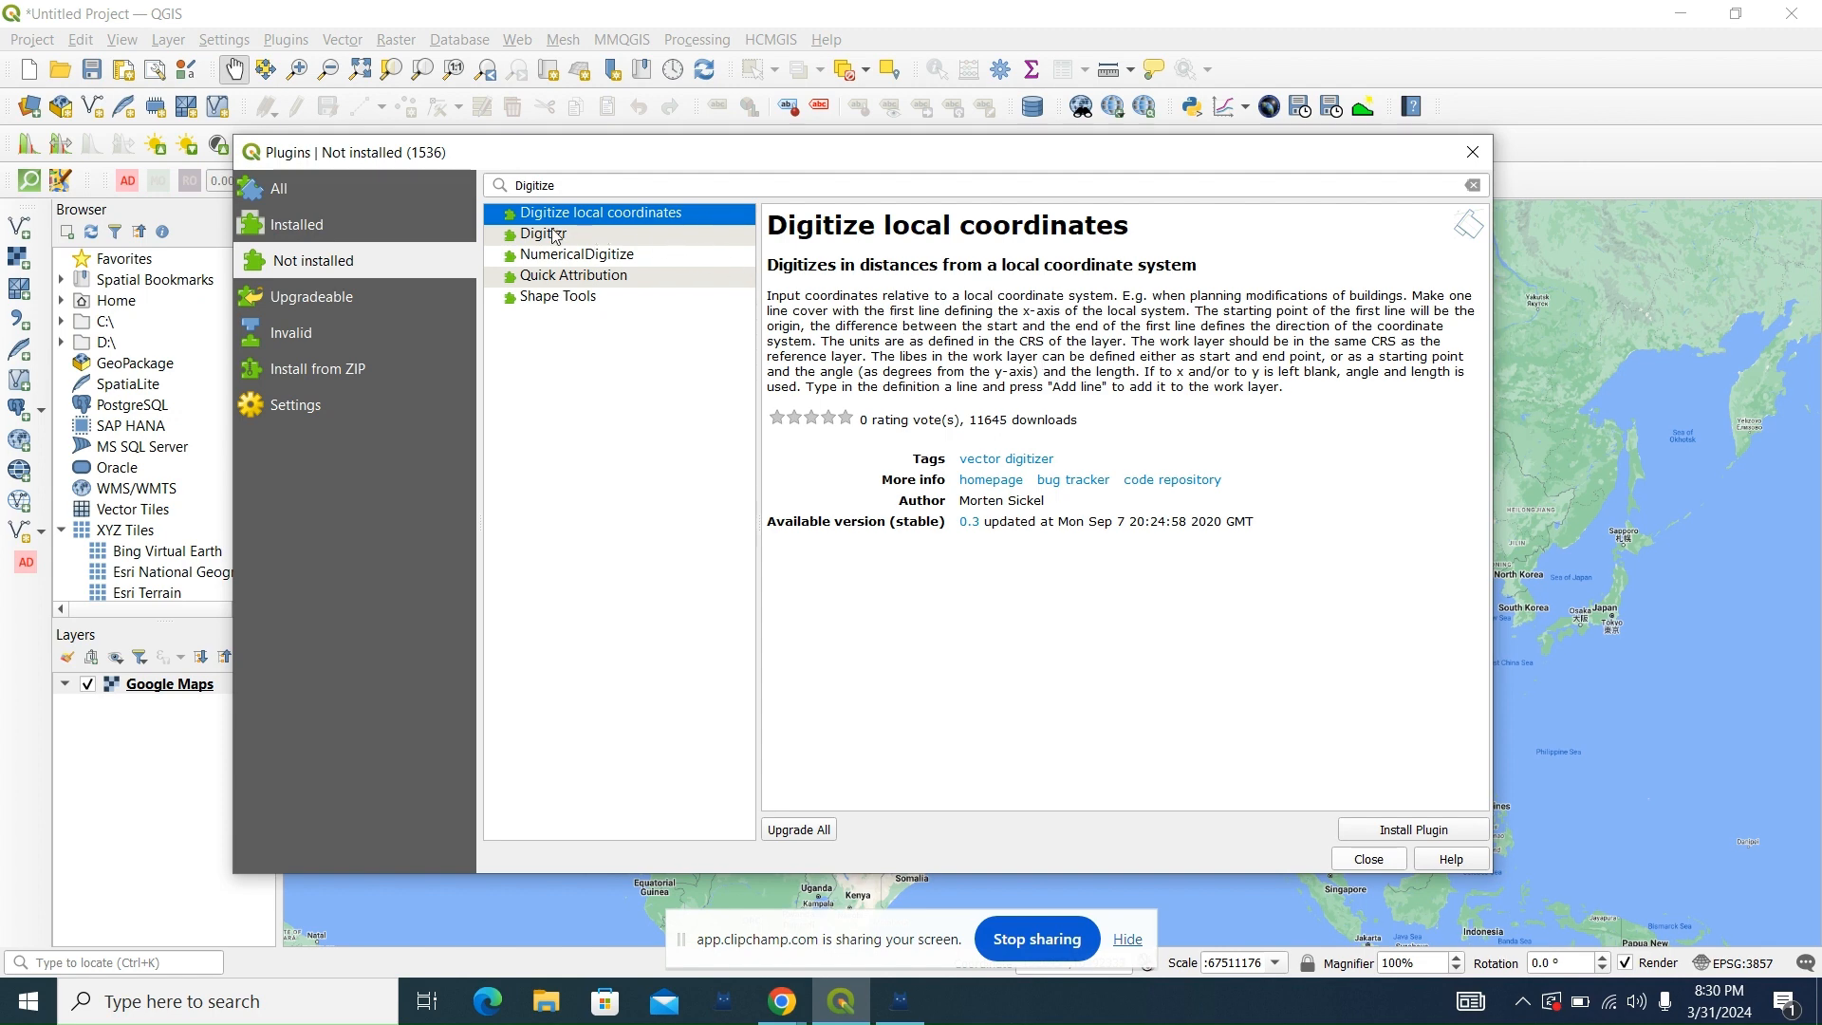
{"action": "left_click", "coordinate": [1388, 830]}
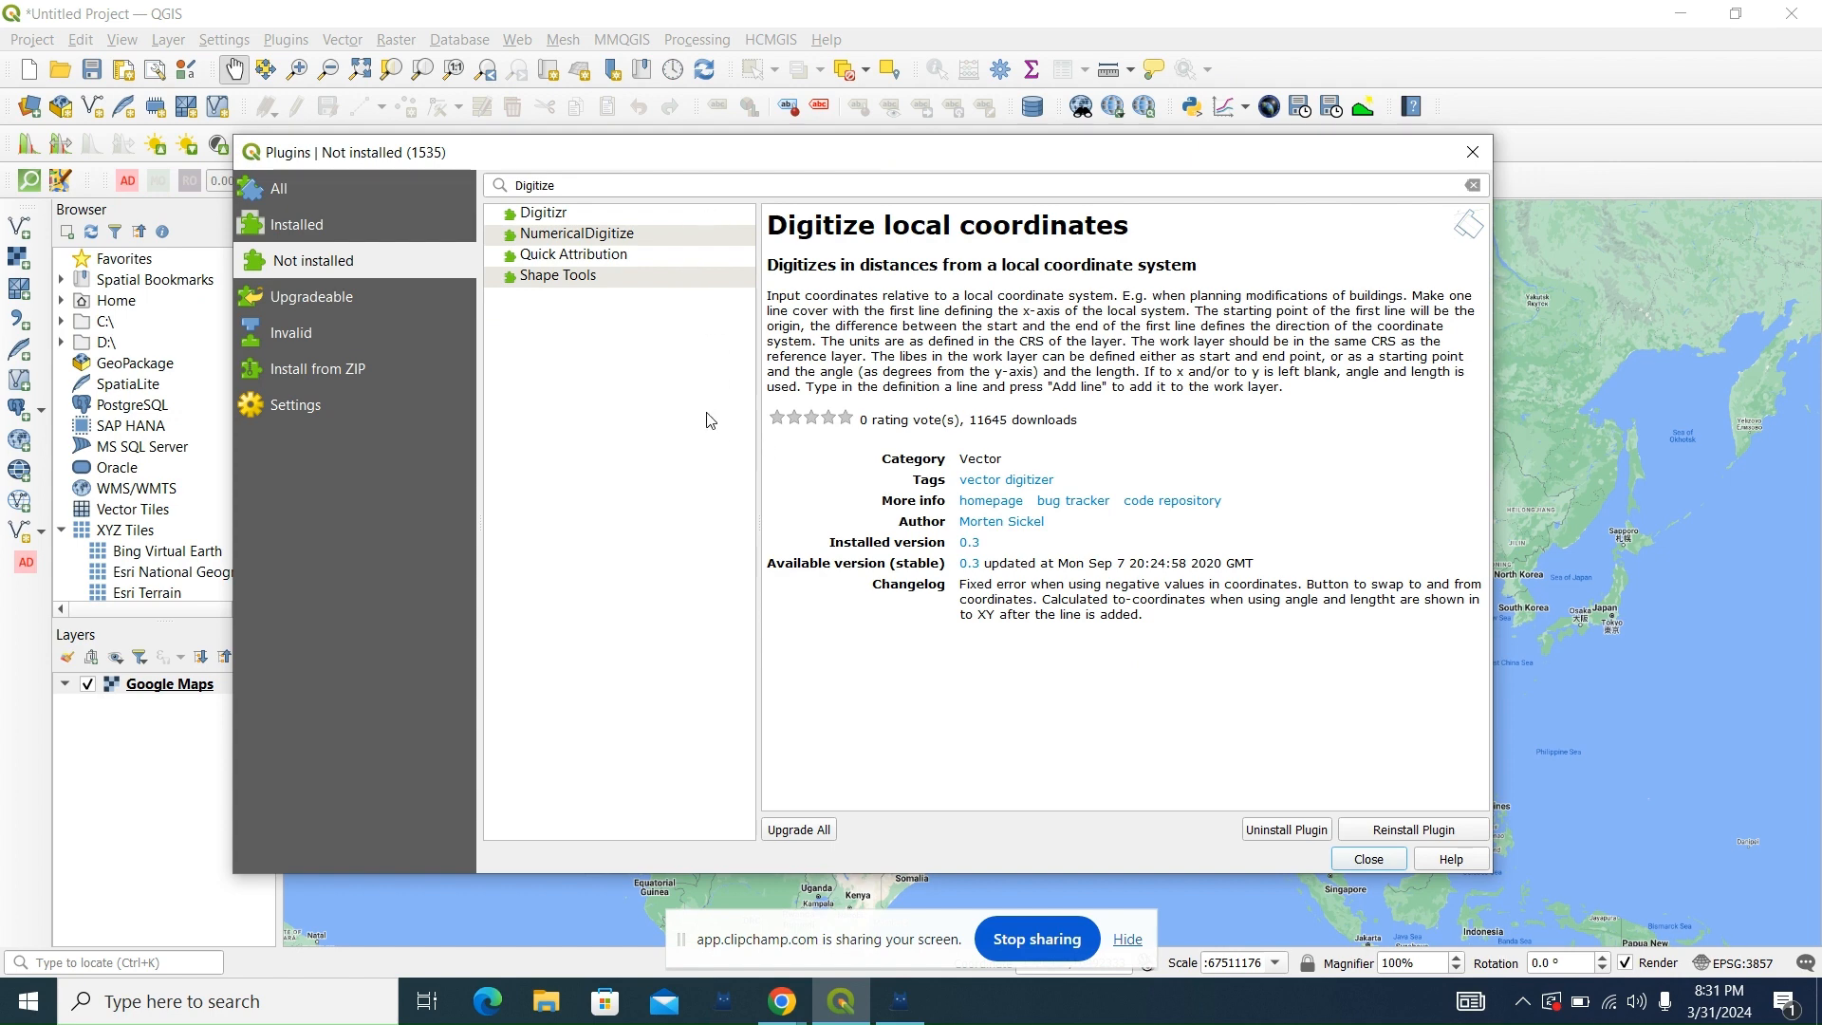
{"action": "left_click", "coordinate": [1051, 942]}
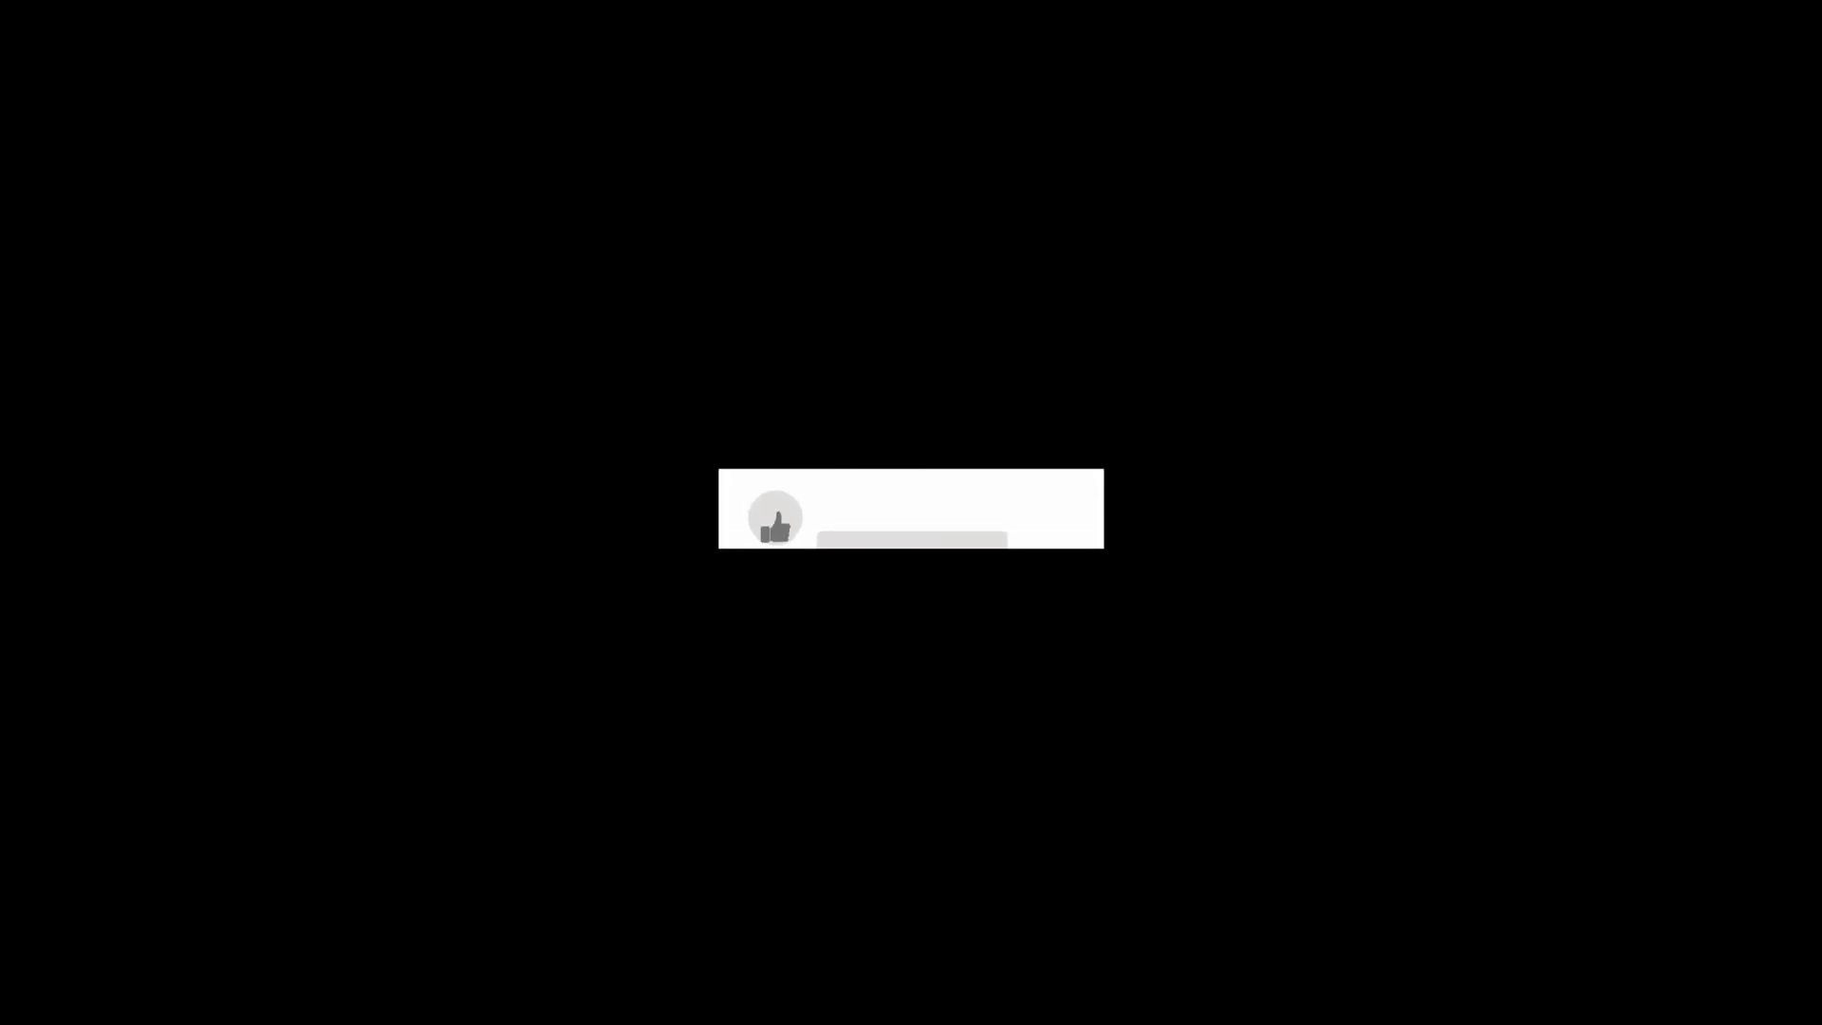